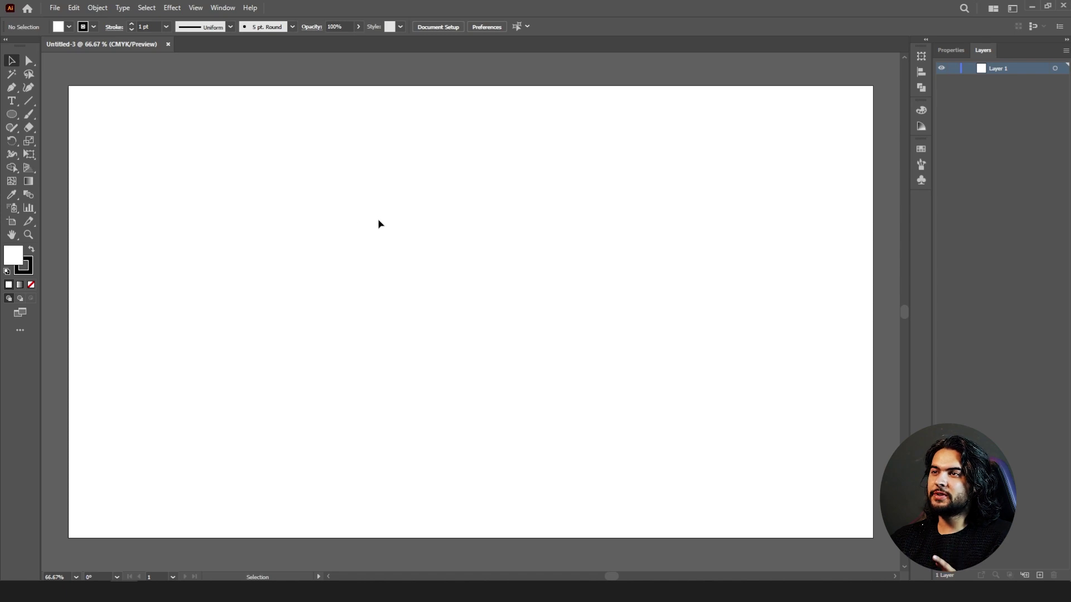
# Step: Draw a horizontal line near the artboard top with the Line Segment tool and set its stroke colour
pyautogui.click(13, 116)
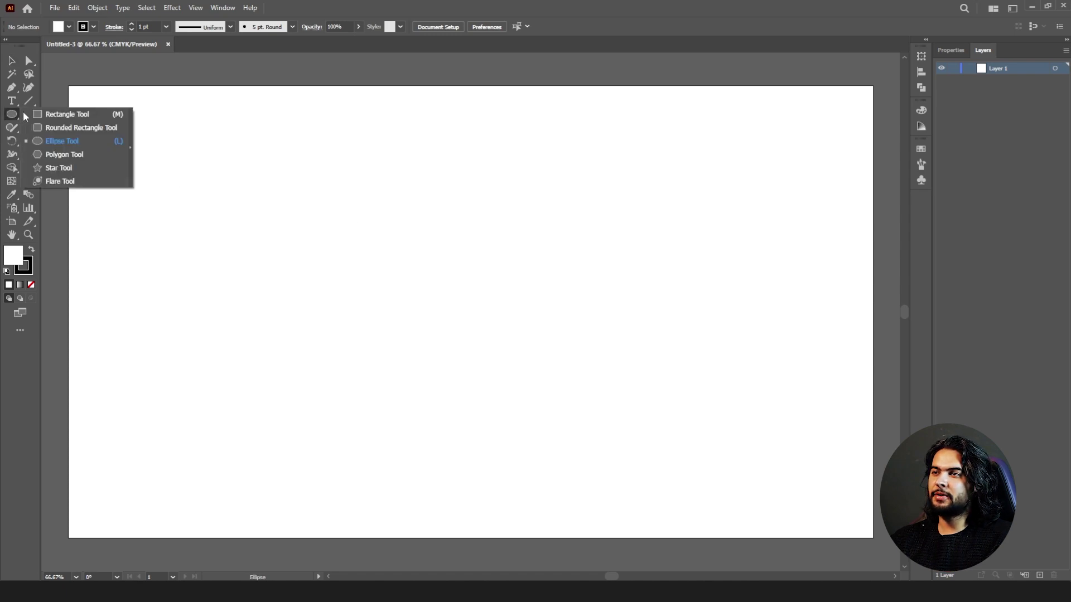
pyautogui.click(29, 101)
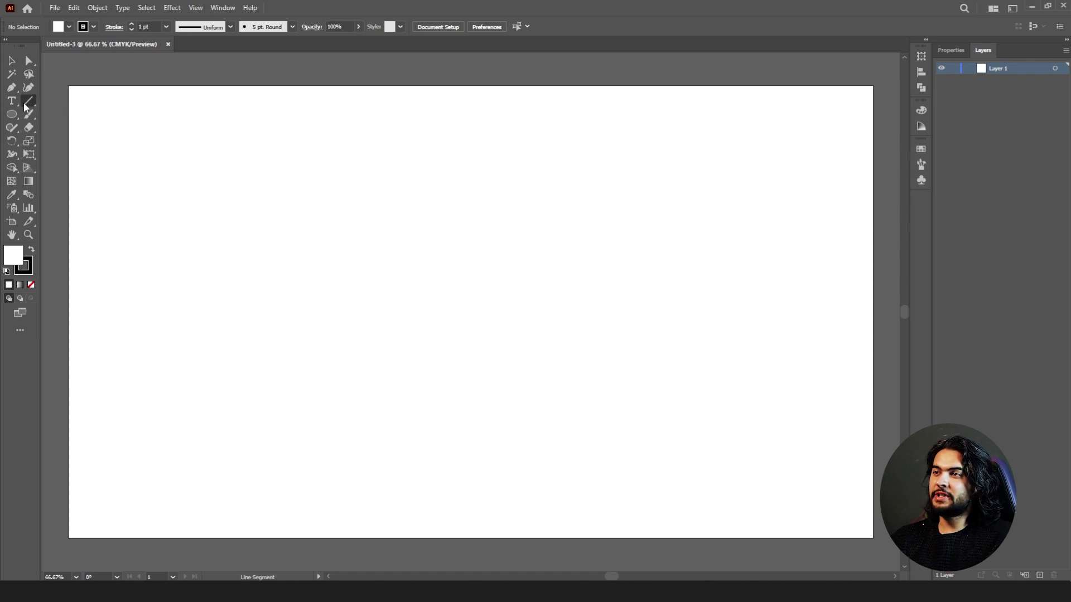
pyautogui.moveTo(215, 165); pyautogui.dragTo(565, 165)
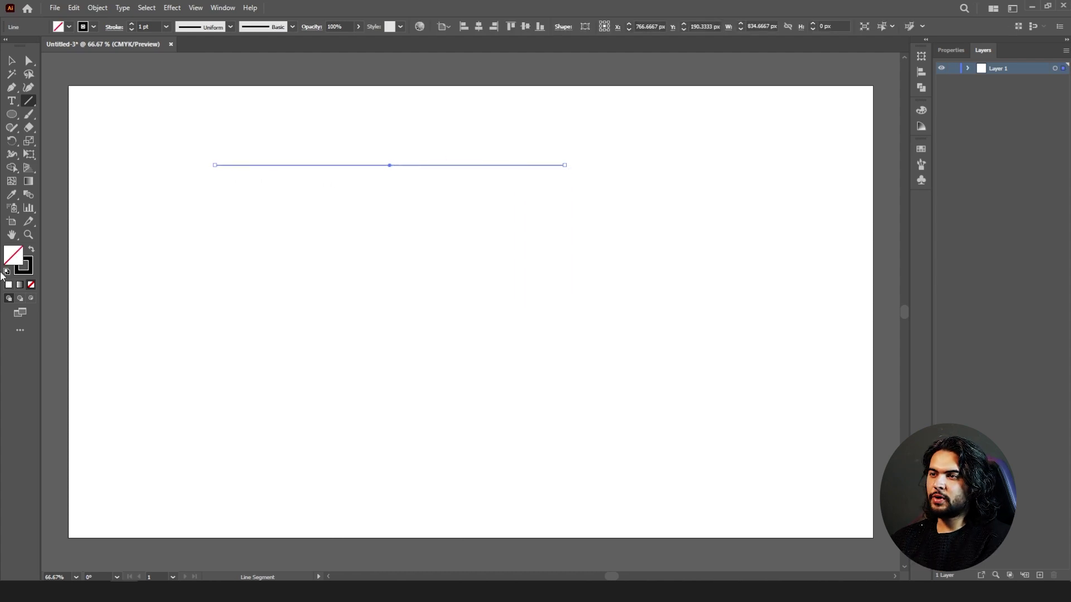
pyautogui.click(28, 265)
pyautogui.click(921, 110)
pyautogui.click(831, 134)
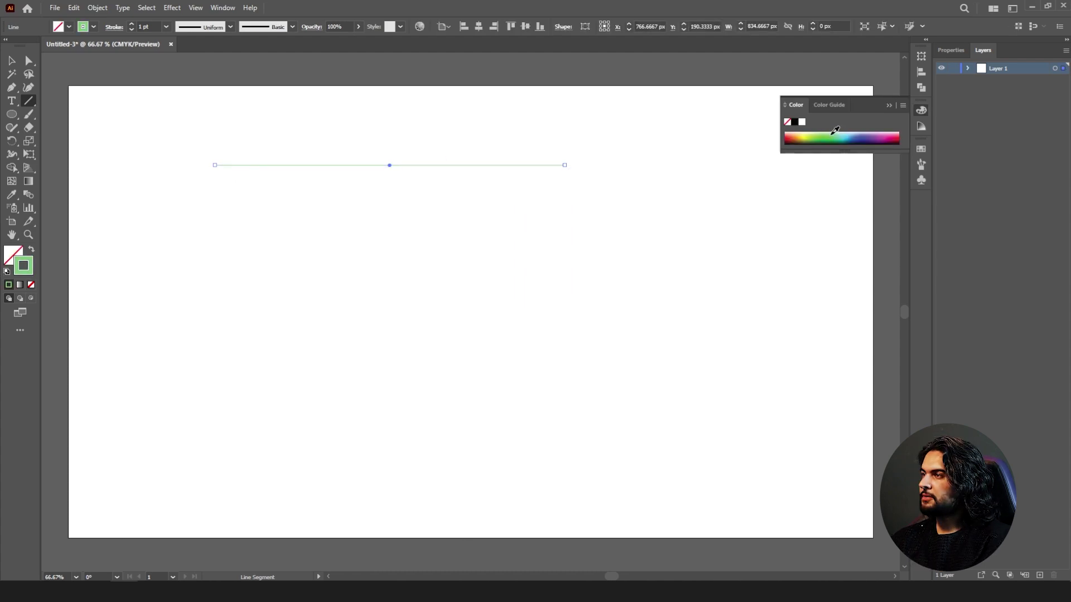
# Step: Alt-drag a copy of the line down and give it a different stroke colour
pyautogui.hotkey('ctrl', 'z')
pyautogui.click(12, 61)
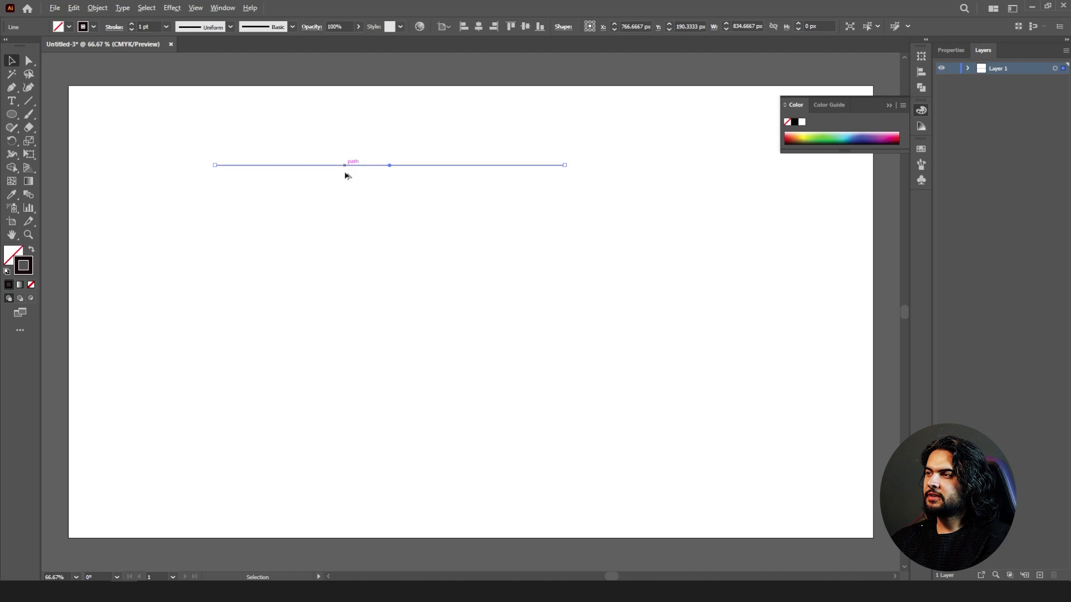
pyautogui.moveTo(346, 172); pyautogui.dragTo(344, 383)
pyautogui.doubleClick(23, 265)
pyautogui.moveTo(851, 286); pyautogui.dragTo(845, 356)
pyautogui.press('Return')
# Step: Select both lines and blend them into pink-to-green stripes
pyautogui.hotkey('ctrl', 'a')
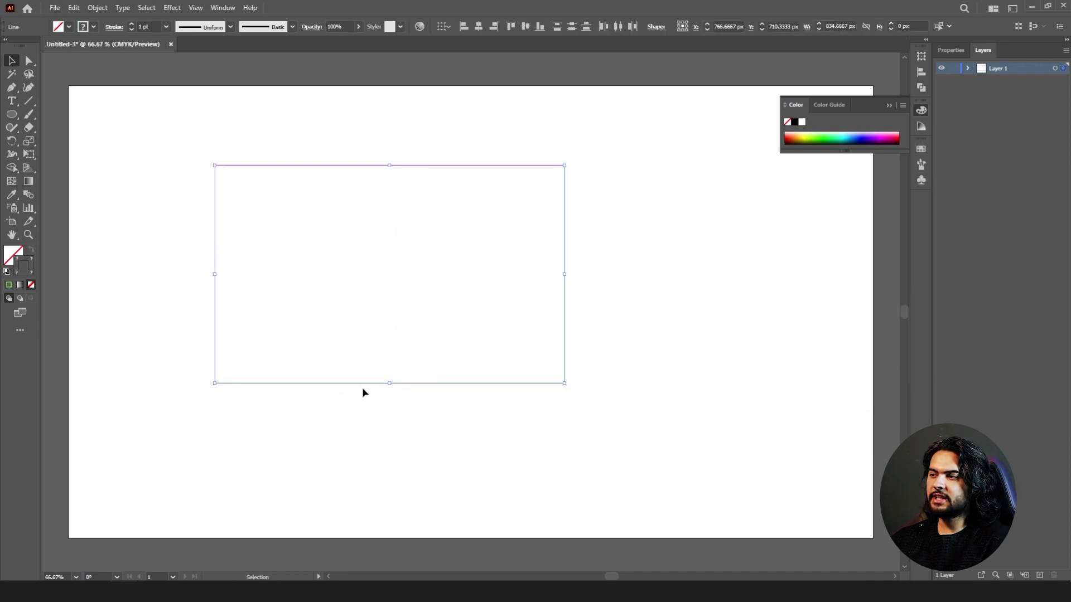
pyautogui.click(30, 194)
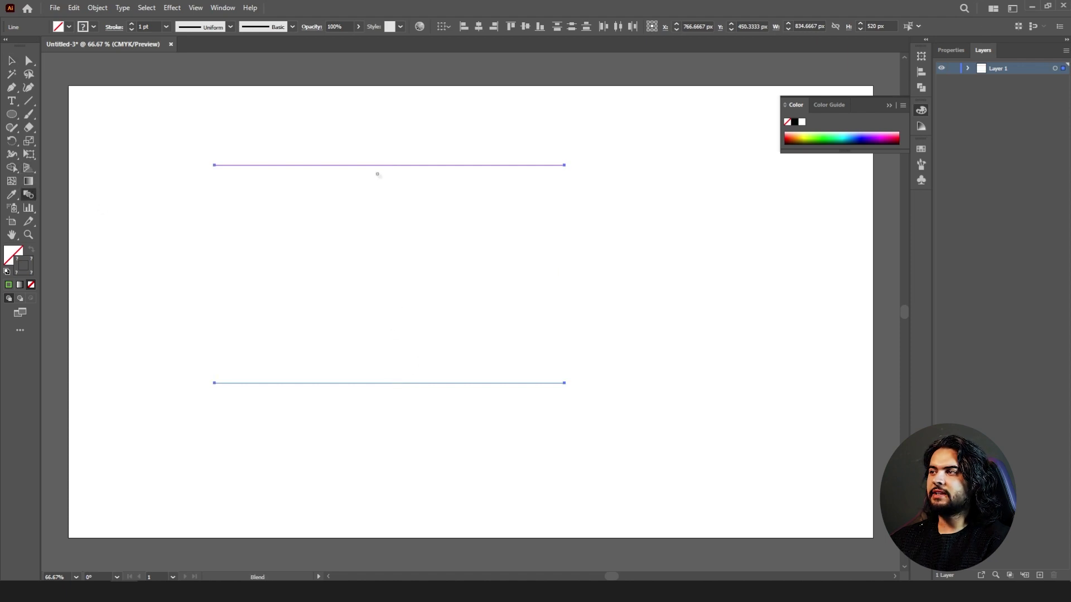
pyautogui.click(383, 165)
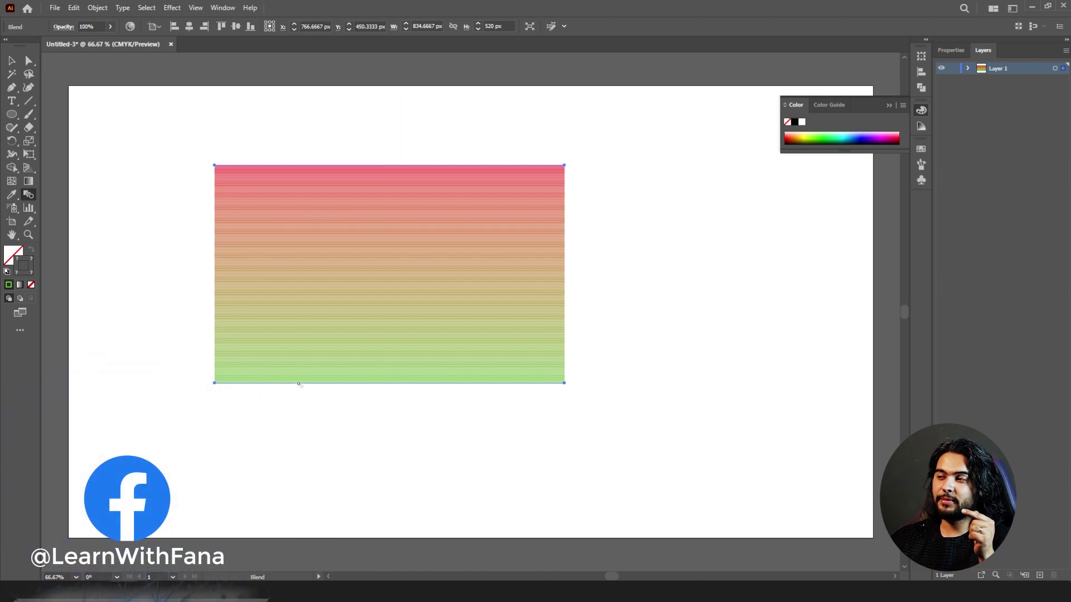
# Step: Move the stripe blend right, then draw a circle with a star above it
pyautogui.press('v')
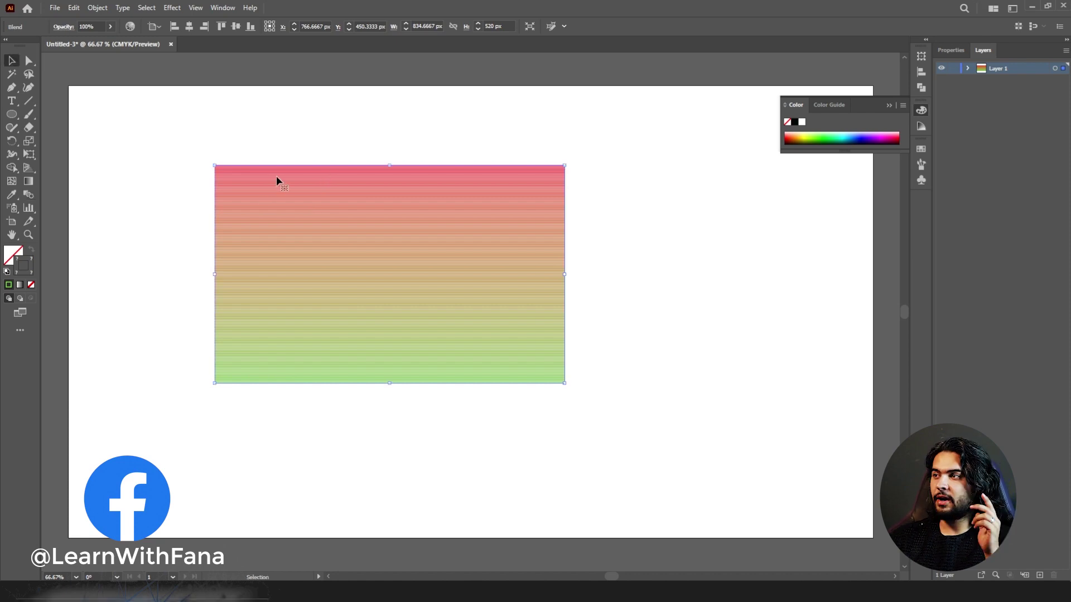
pyautogui.moveTo(281, 166); pyautogui.dragTo(667, 170)
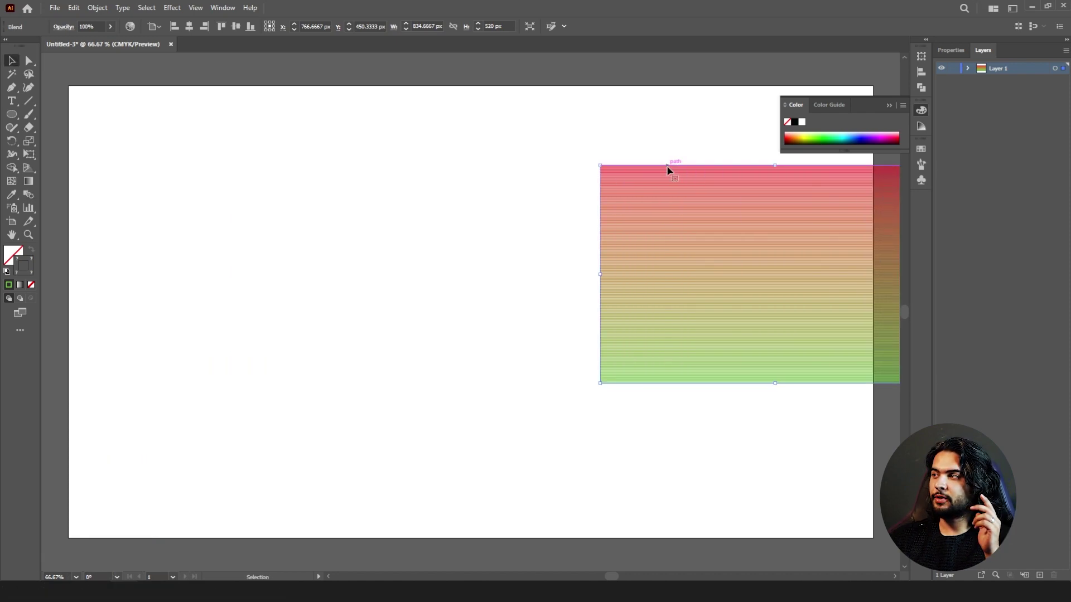
pyautogui.click(11, 113)
pyautogui.moveTo(249, 381); pyautogui.dragTo(283, 414)
pyautogui.moveTo(8, 115); pyautogui.dragTo(56, 166)
pyautogui.moveTo(236, 160)
pyautogui.mouseDown()
pyautogui.moveTo(296, 203)
pyautogui.moveTo(269, 162)
pyautogui.moveTo(279, 168)
pyautogui.mouseUp()
# Step: Fill the star and circle green with no stroke and blend the star into the circle
pyautogui.press('v')
pyautogui.hotkey('ctrl', 'a')
pyautogui.hotkey('shift', 'x')
pyautogui.click(322, 236)
pyautogui.moveTo(189, 151); pyautogui.dragTo(330, 414)
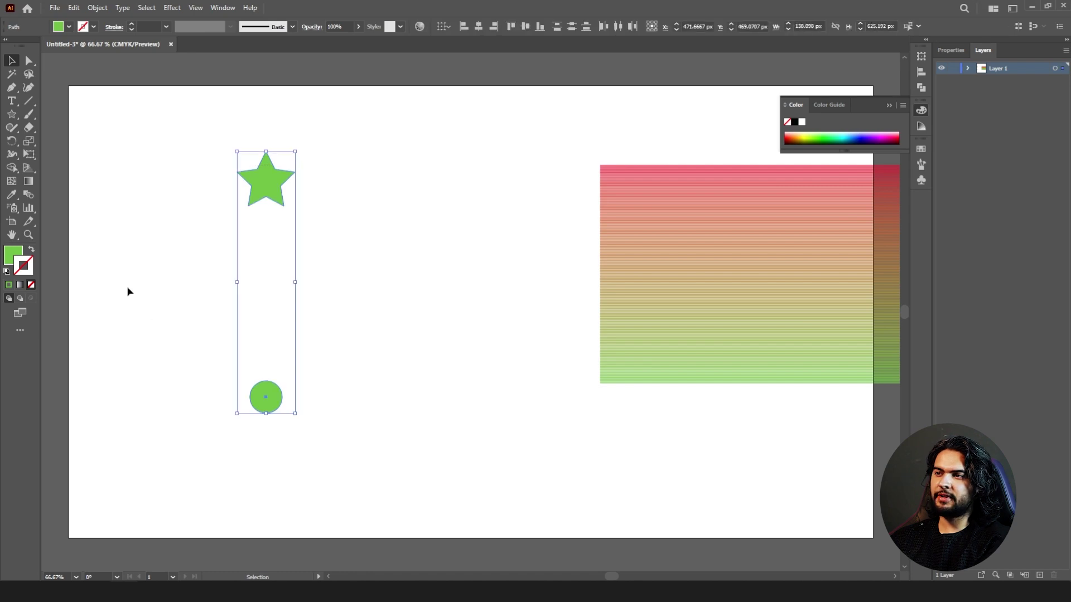
pyautogui.click(28, 193)
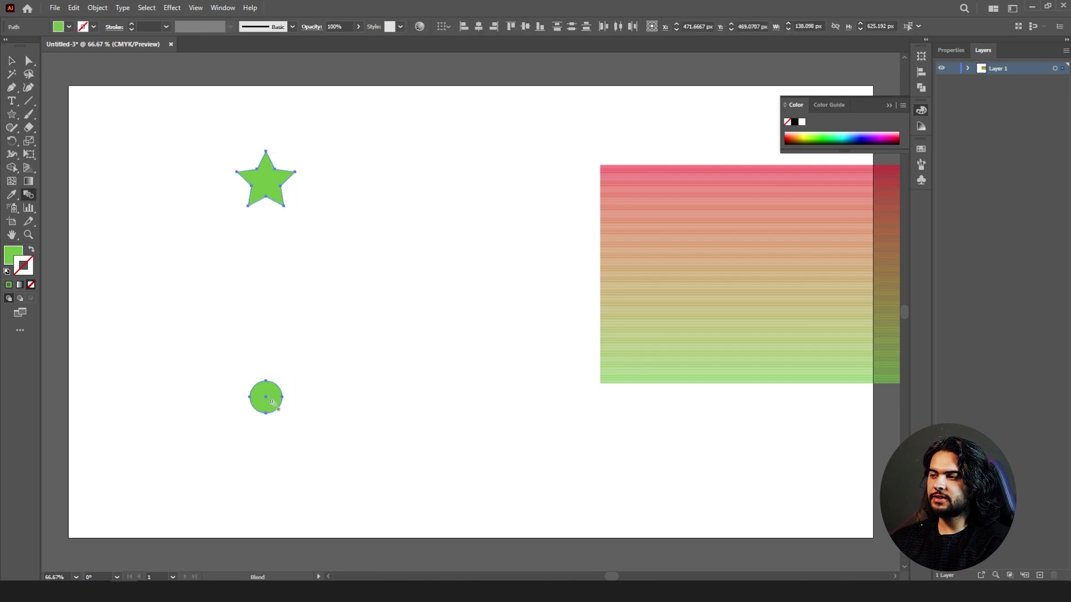
pyautogui.click(262, 184)
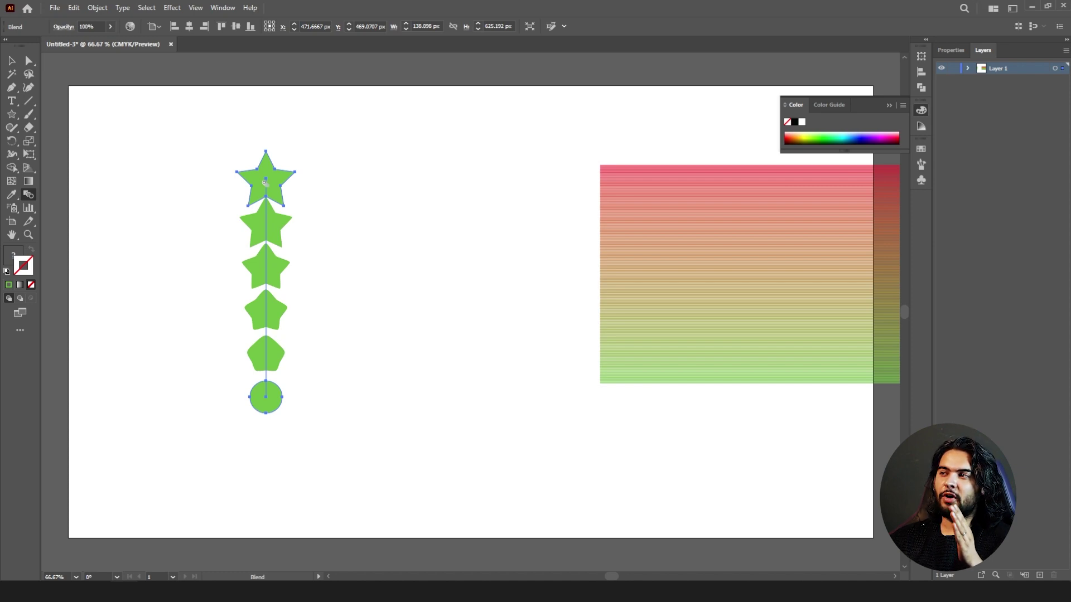
# Step: Open the Blend Options dialog from the Blend tool and cancel it unchanged
pyautogui.doubleClick(31, 196)
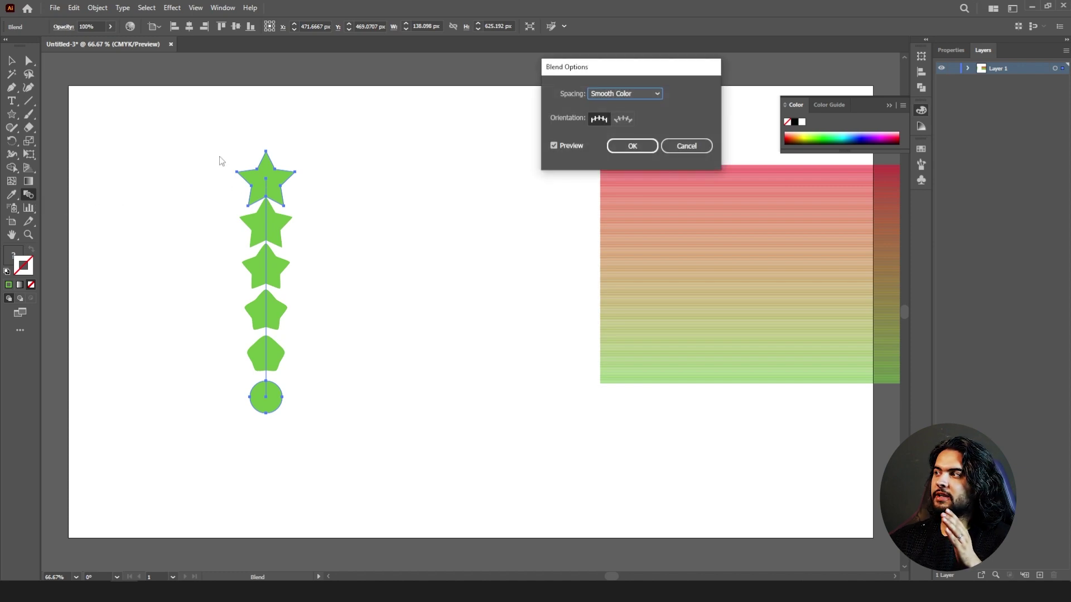
pyautogui.moveTo(590, 73); pyautogui.dragTo(397, 154)
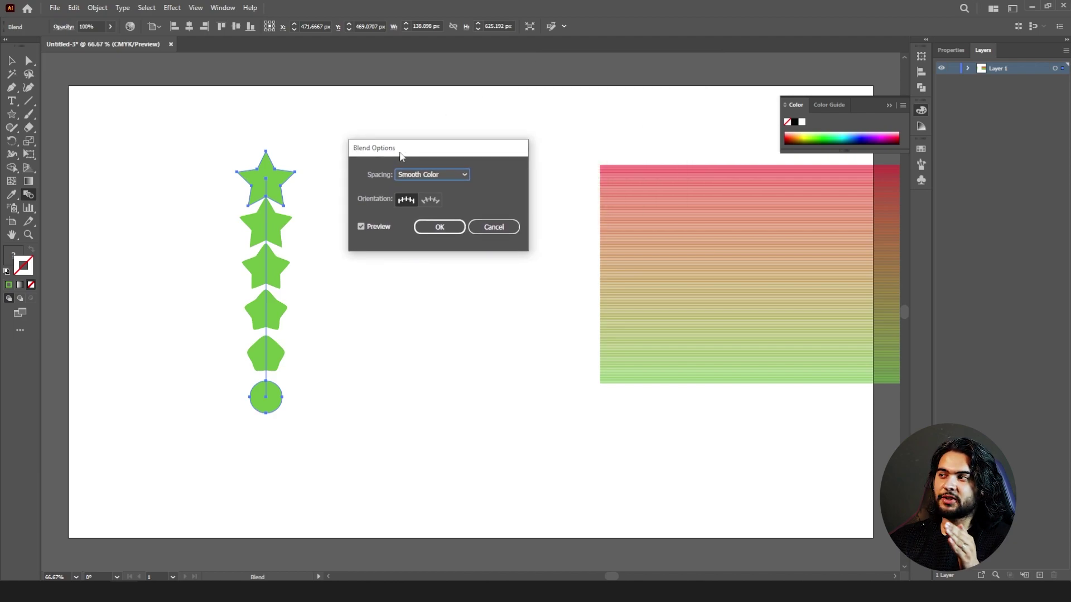
pyautogui.click(516, 231)
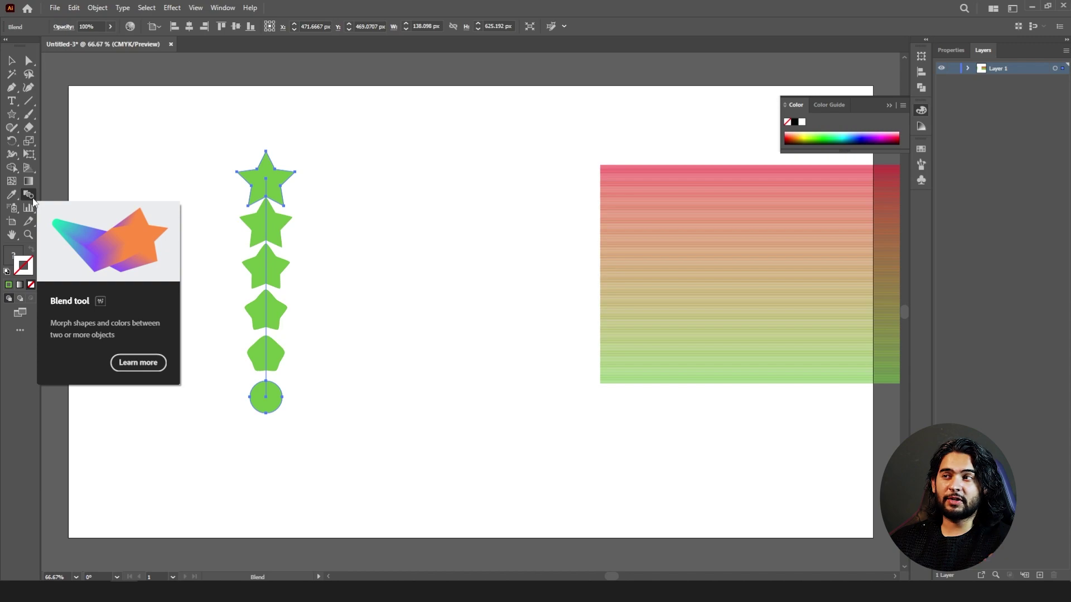
# Step: Reopen Blend Options via Object > Blend, cancel, and undo the star-to-circle blend
pyautogui.click(97, 8)
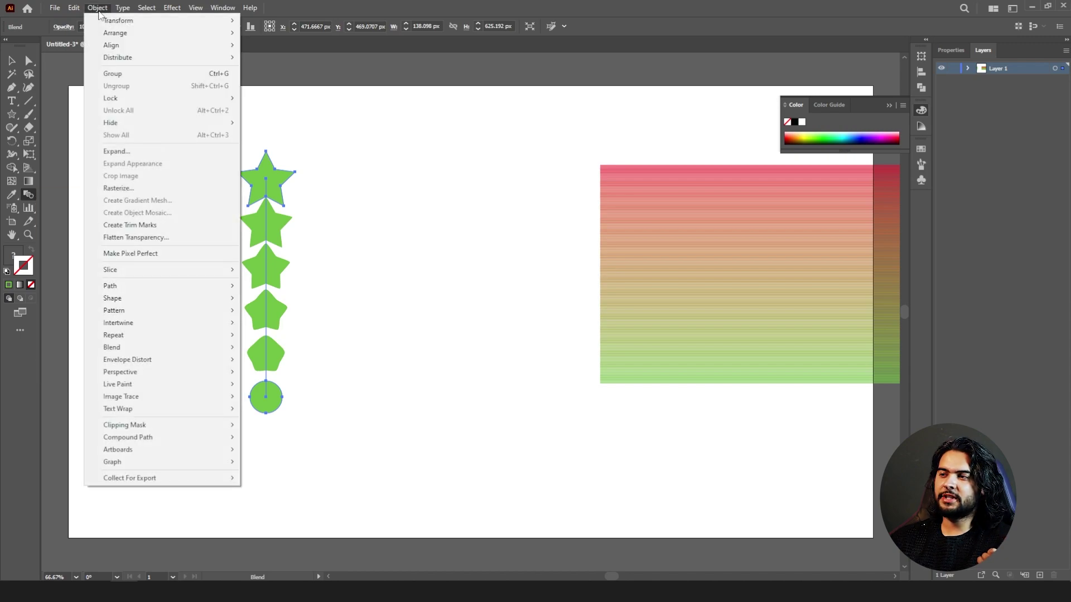
pyautogui.moveTo(212, 348)
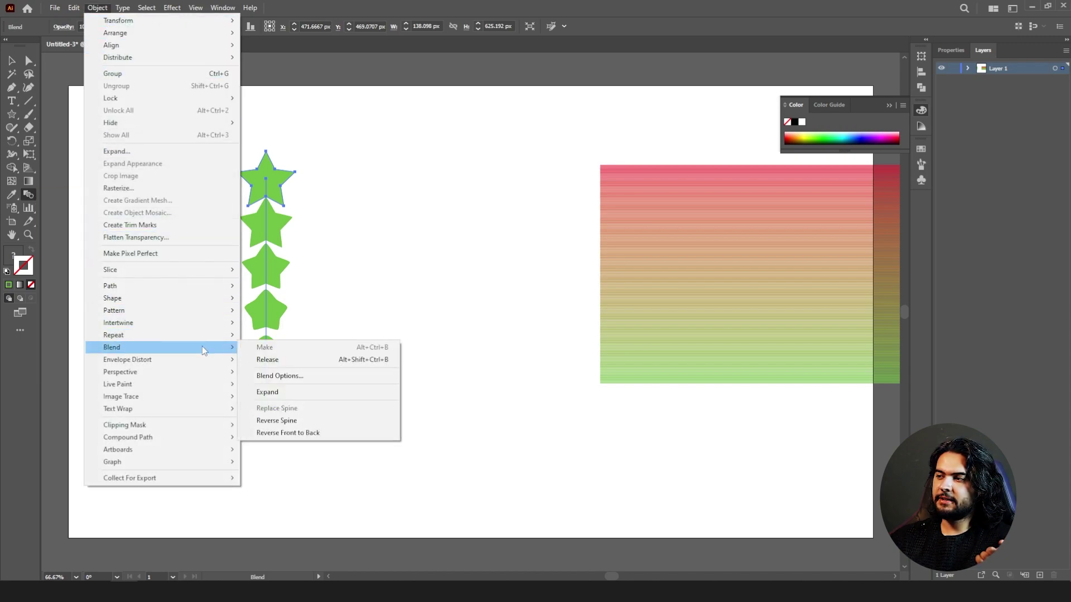
pyautogui.click(307, 376)
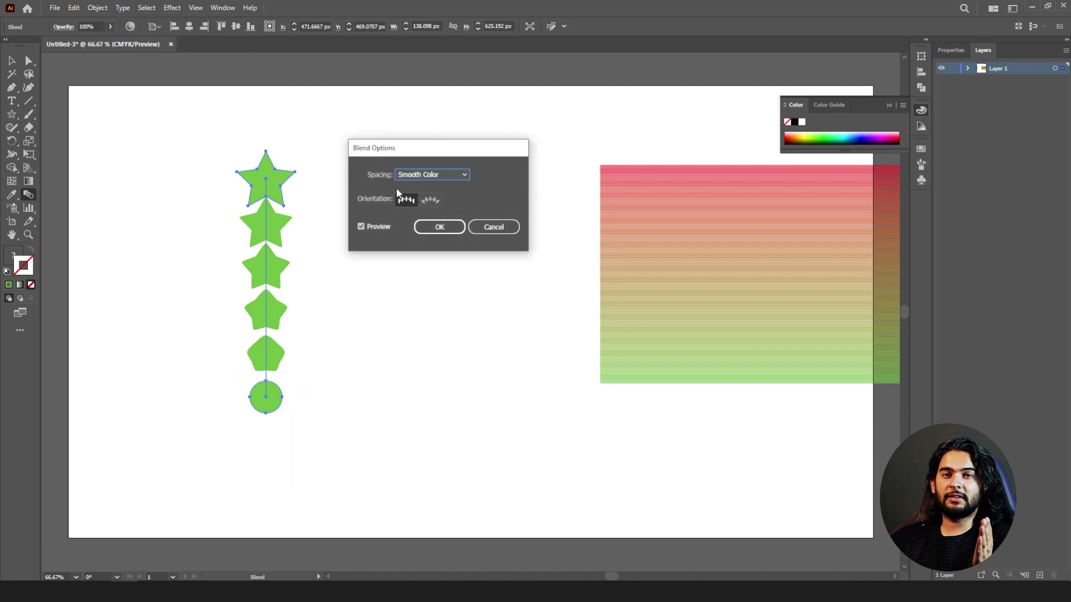
pyautogui.click(494, 227)
pyautogui.hotkey('ctrl', 'z')
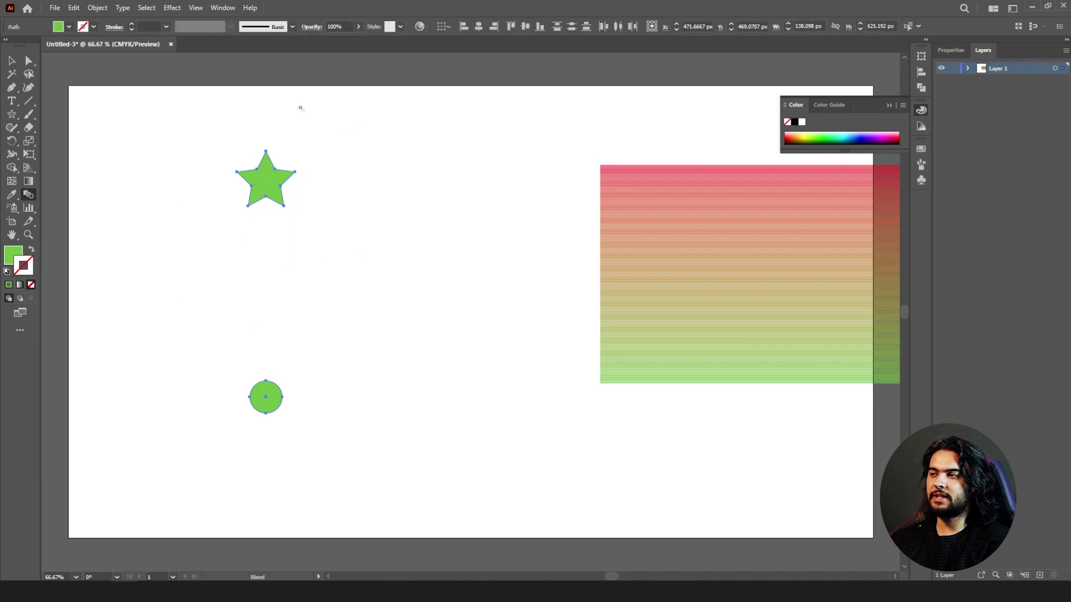
# Step: Set blend spacing to Specified Steps, blend the star into the circle, then undo
pyautogui.doubleClick(32, 196)
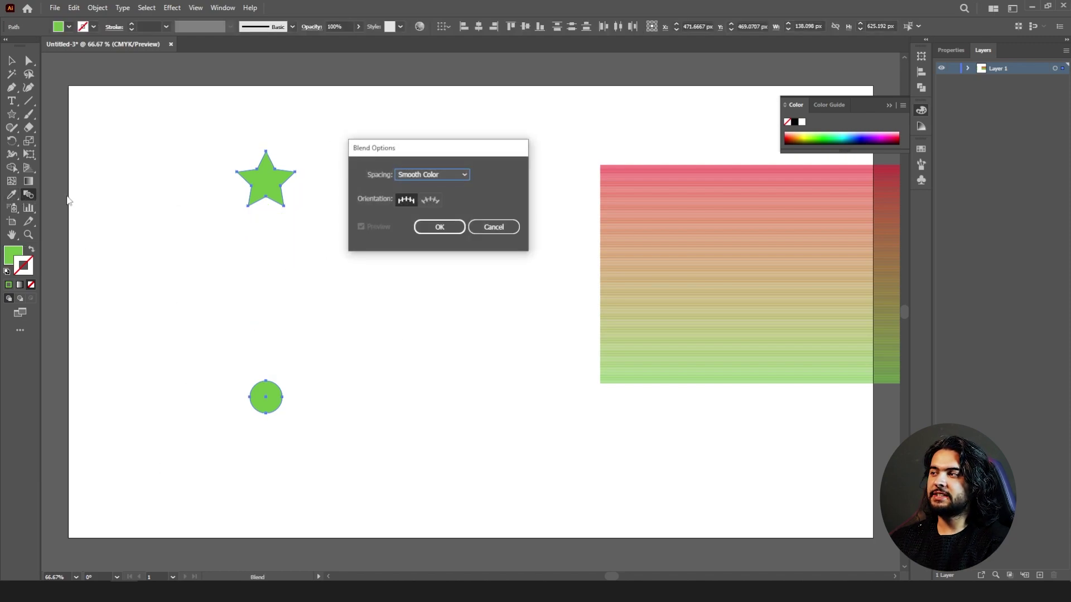
pyautogui.moveTo(464, 147); pyautogui.dragTo(530, 147)
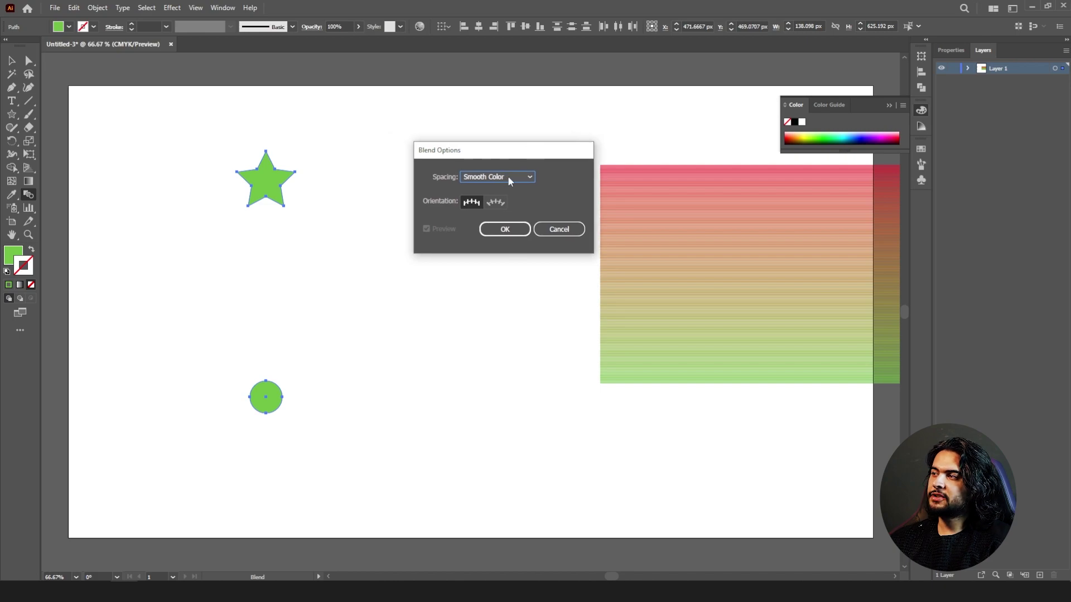
pyautogui.click(516, 178)
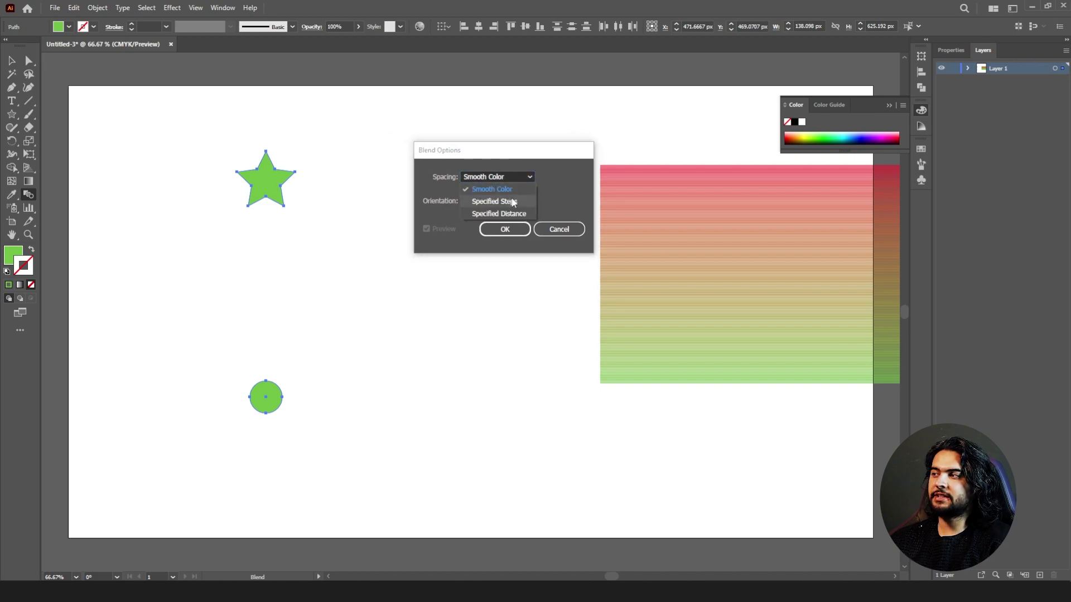
pyautogui.click(513, 201)
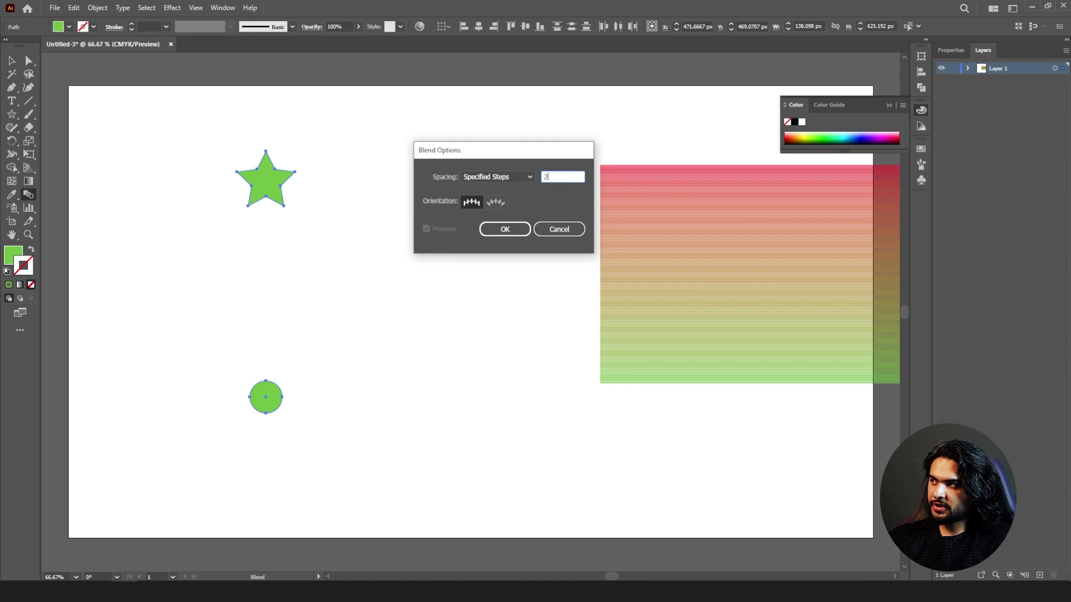
pyautogui.click(518, 225)
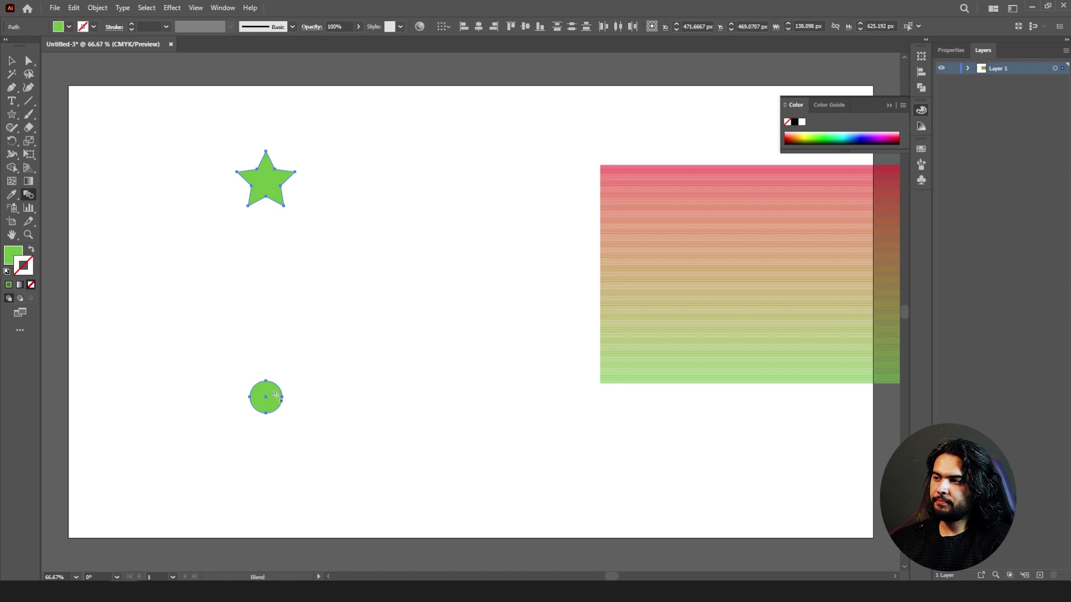
pyautogui.click(278, 197)
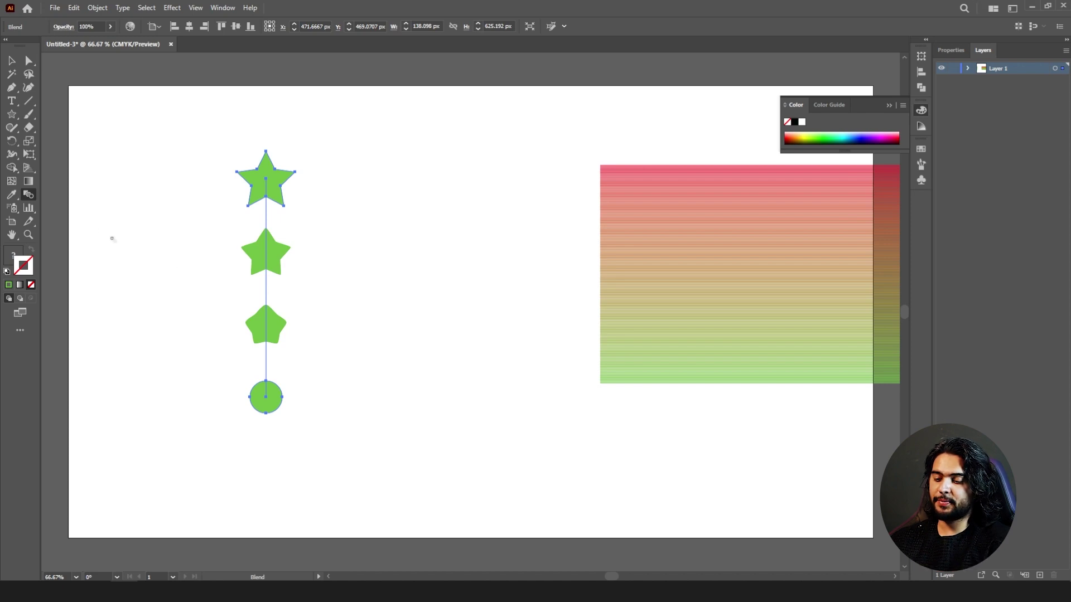
pyautogui.hotkey('ctrl', 'z')
# Step: Change the blend to 200 specified steps, blend the star into the circle, and deselect
pyautogui.doubleClick(29, 194)
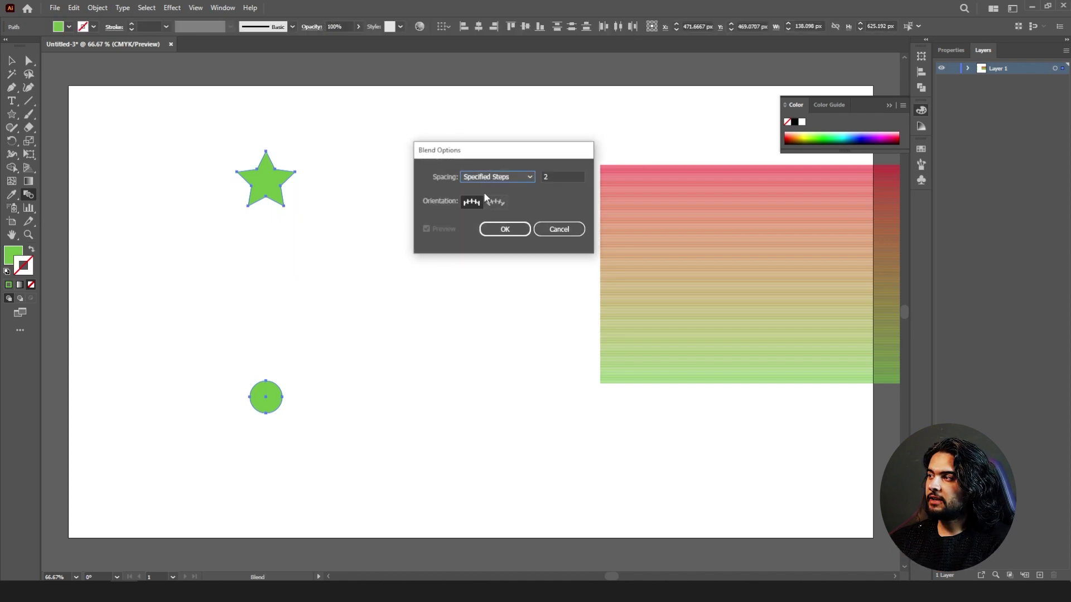
pyautogui.click(547, 177)
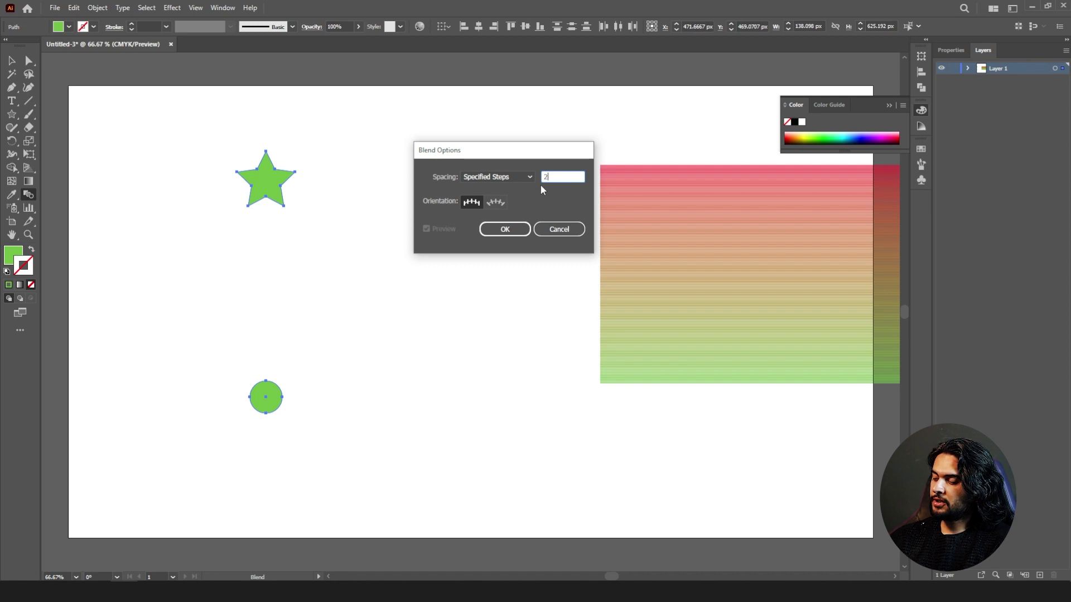
pyautogui.write('200')
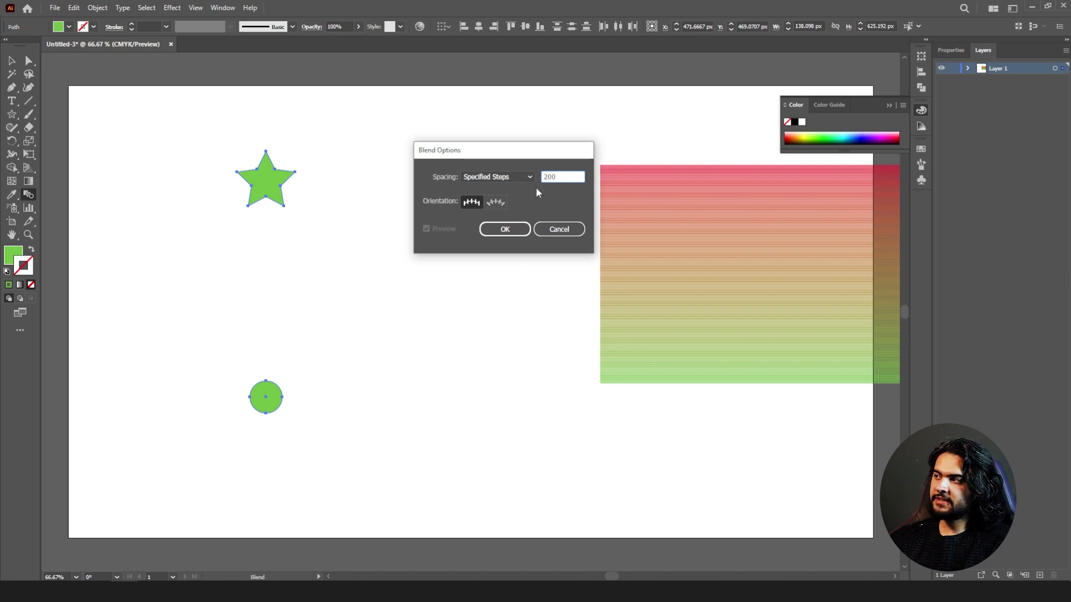
pyautogui.click(511, 231)
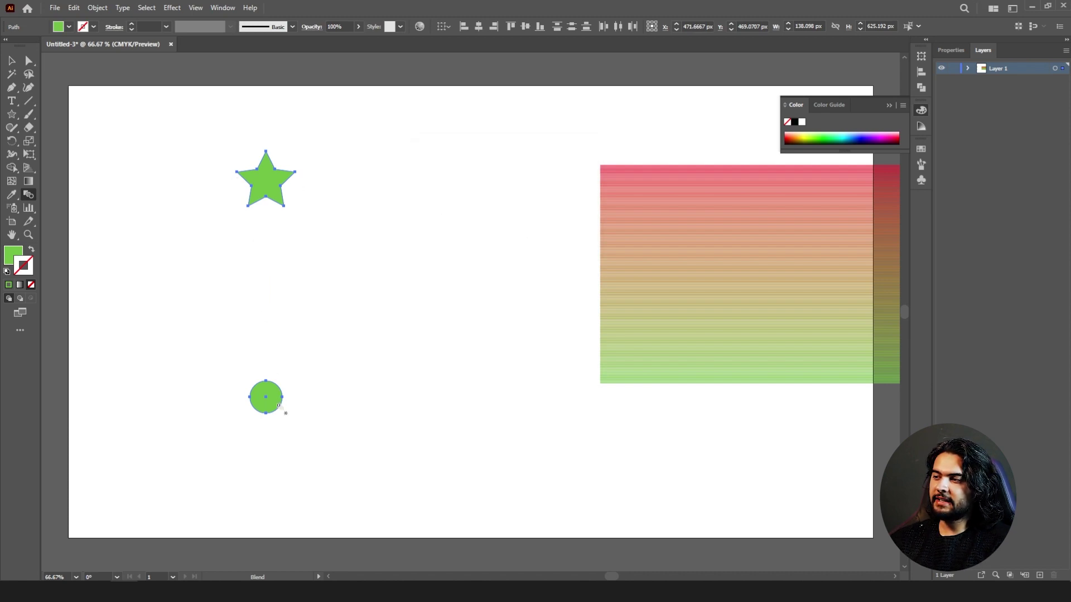
pyautogui.click(274, 177)
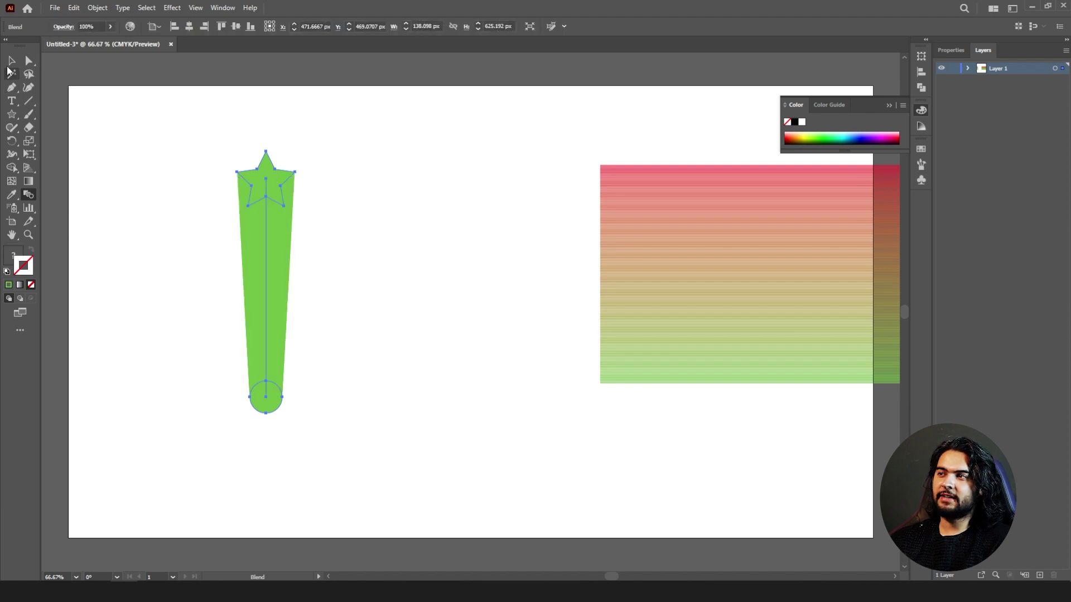
pyautogui.click(11, 60)
pyautogui.click(138, 145)
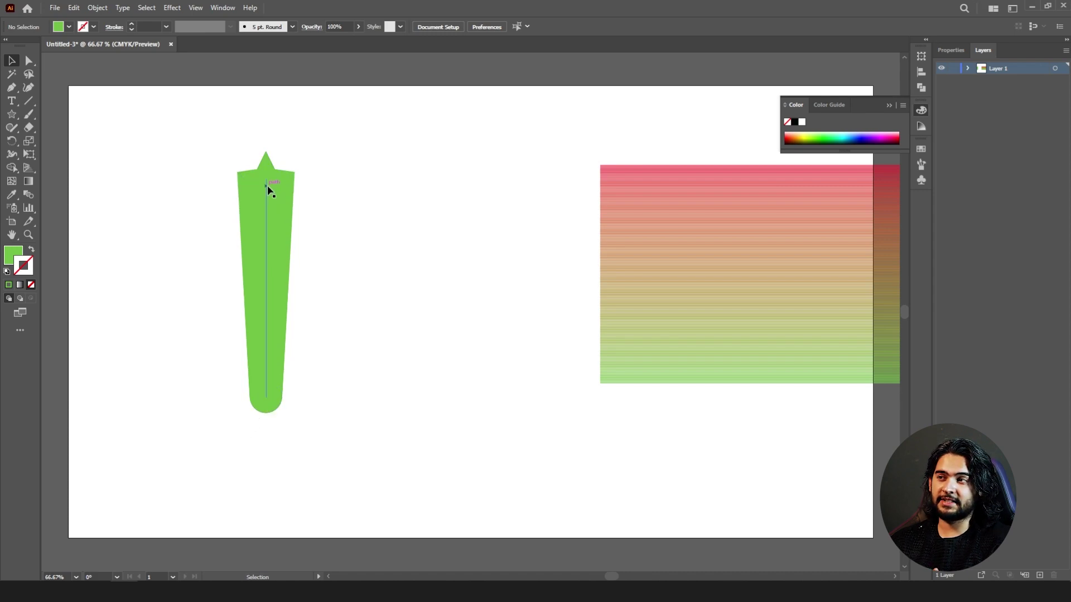
# Step: Undo the previous blend and fill the circle with red d4002a
pyautogui.hotkey('ctrl', 'z')
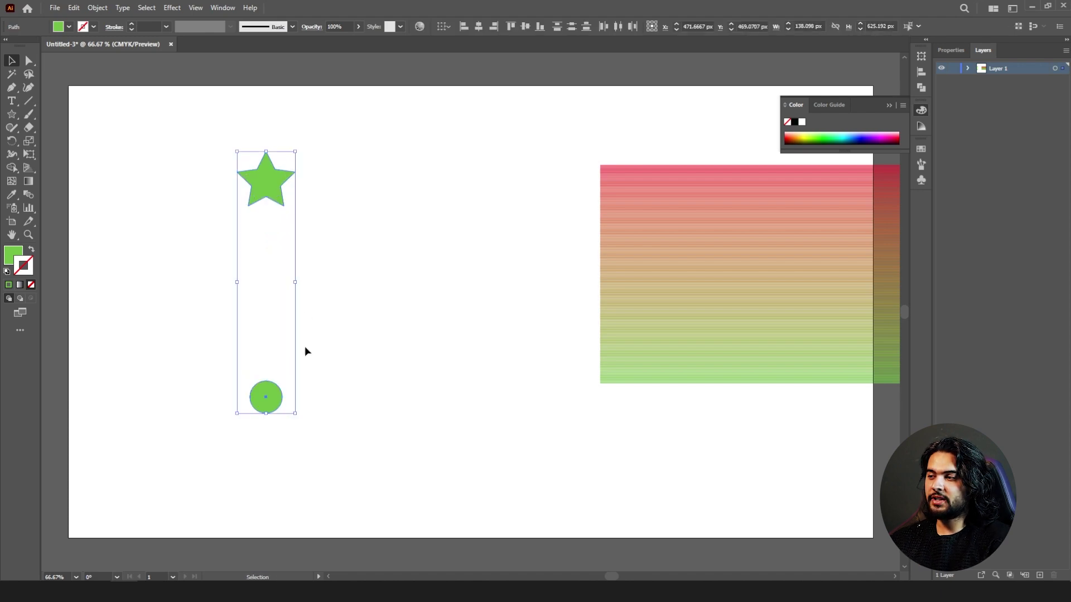
pyautogui.click(272, 378)
pyautogui.click(271, 391)
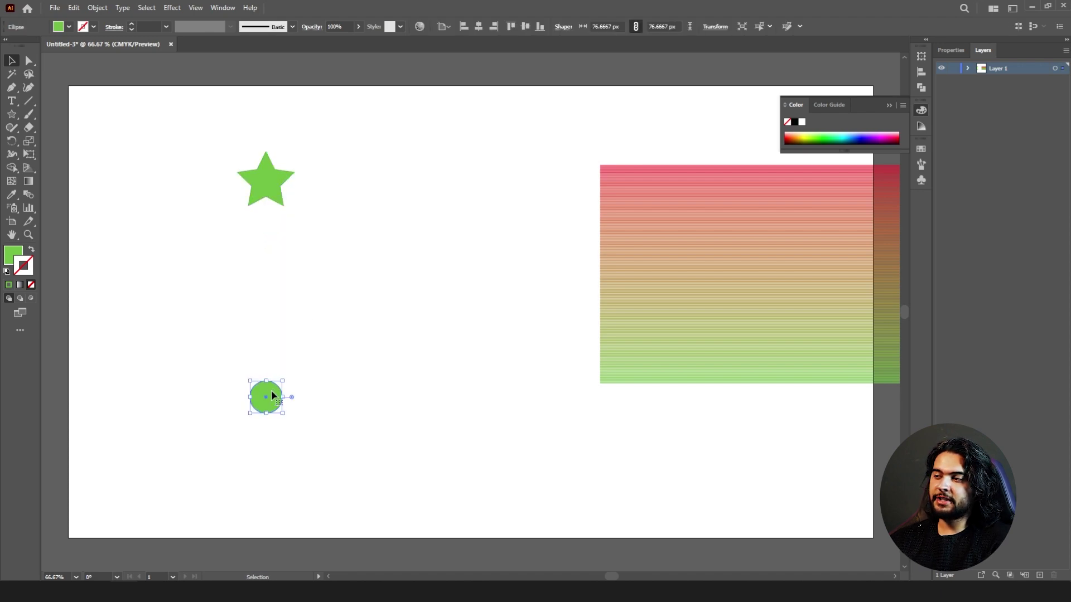
pyautogui.doubleClick(12, 255)
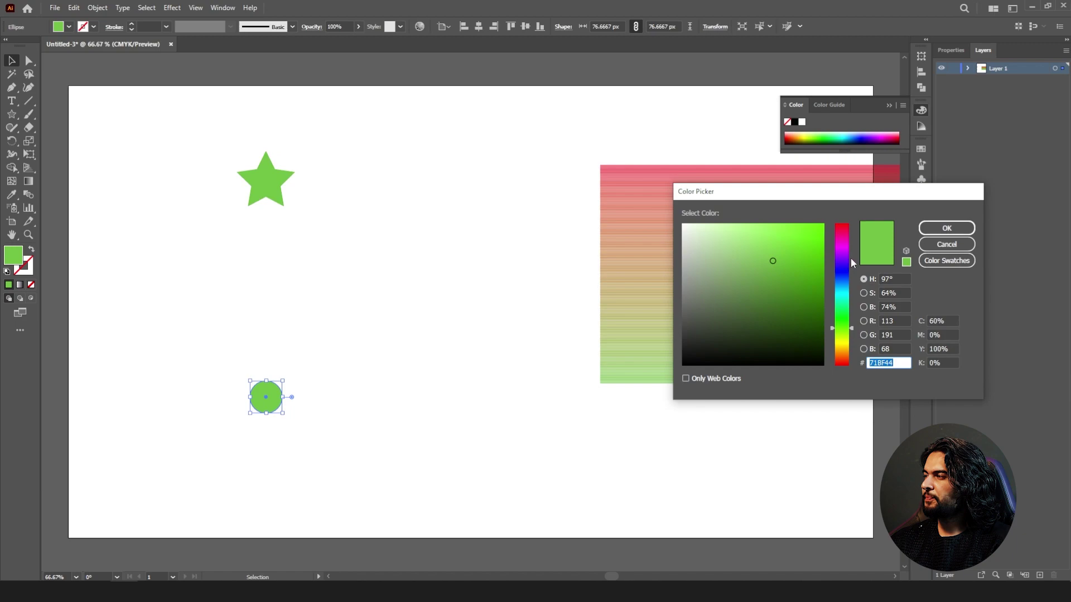
pyautogui.write('d4002a')
pyautogui.click(946, 229)
# Step: Blend the red circle with the green star and deselect the result
pyautogui.moveTo(223, 179); pyautogui.dragTo(341, 444)
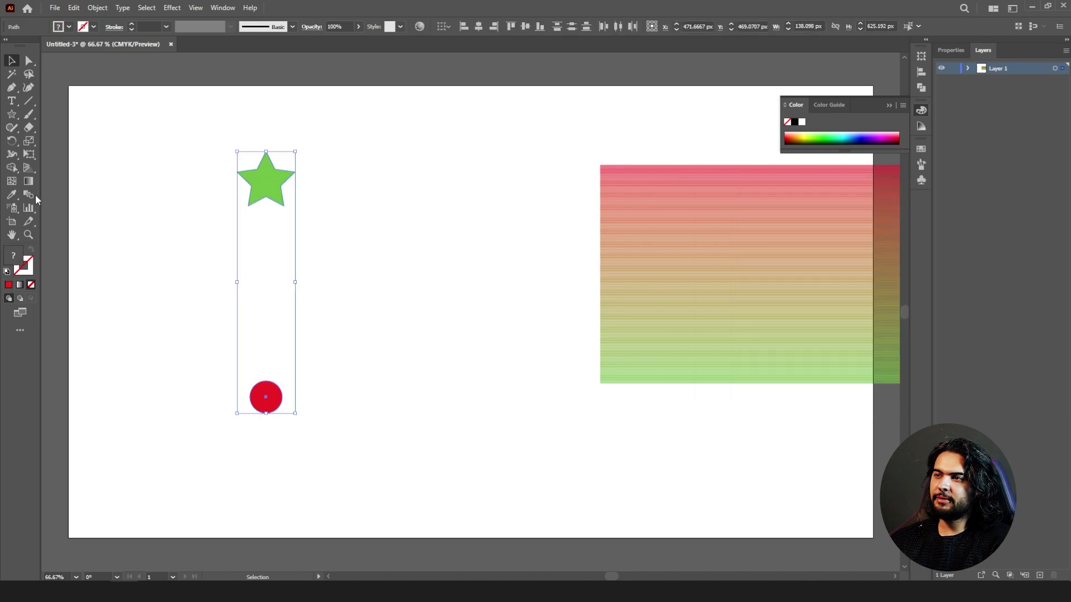
pyautogui.click(33, 194)
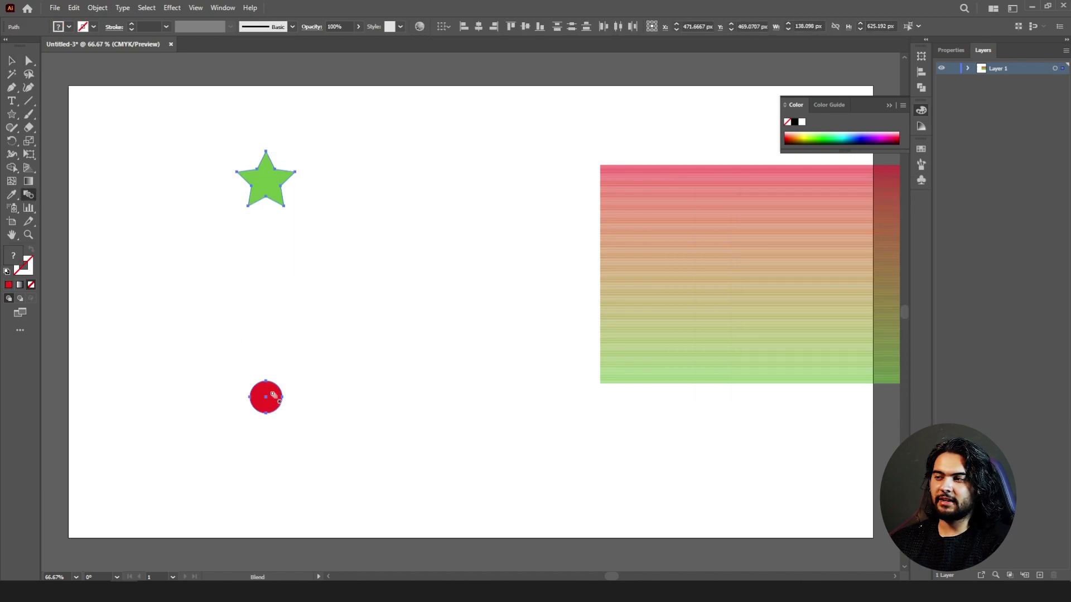
pyautogui.click(270, 185)
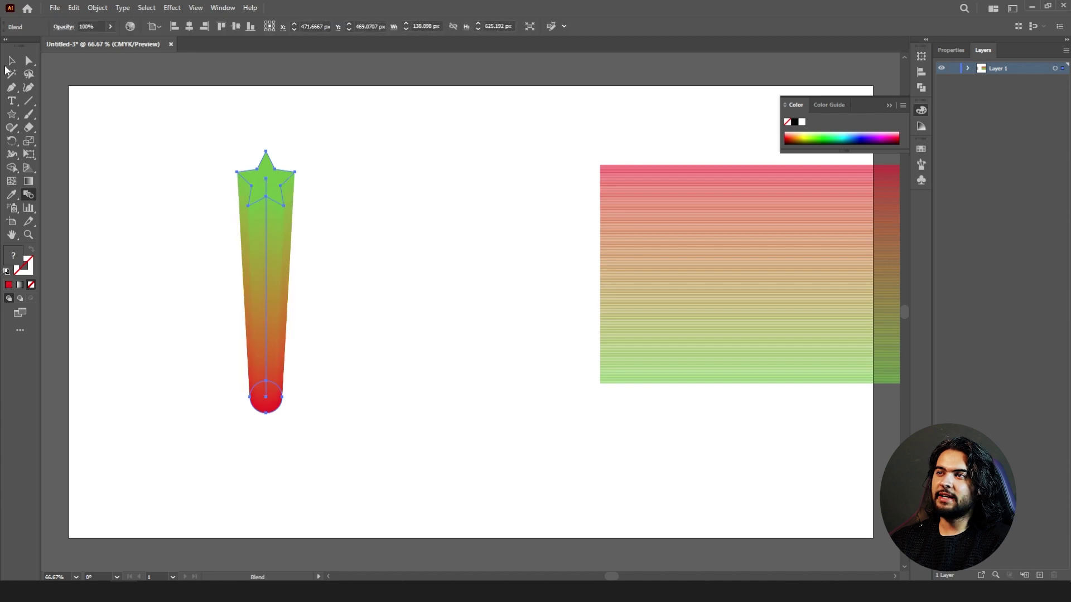
pyautogui.click(11, 60)
pyautogui.click(189, 124)
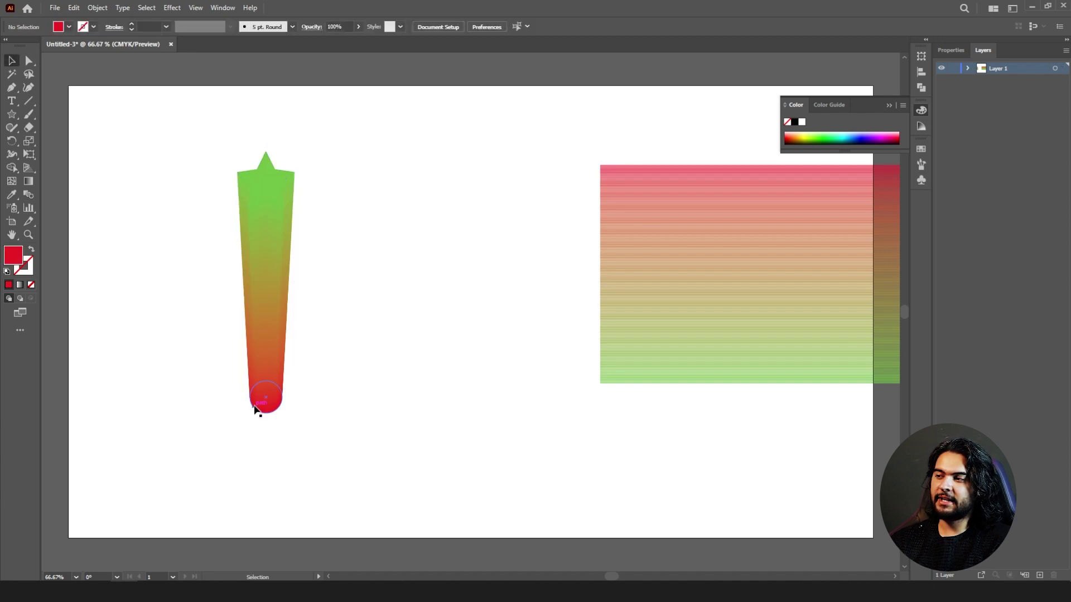
# Step: Enter the blend's isolation mode and apply an FFFFFF fill
pyautogui.doubleClick(265, 171)
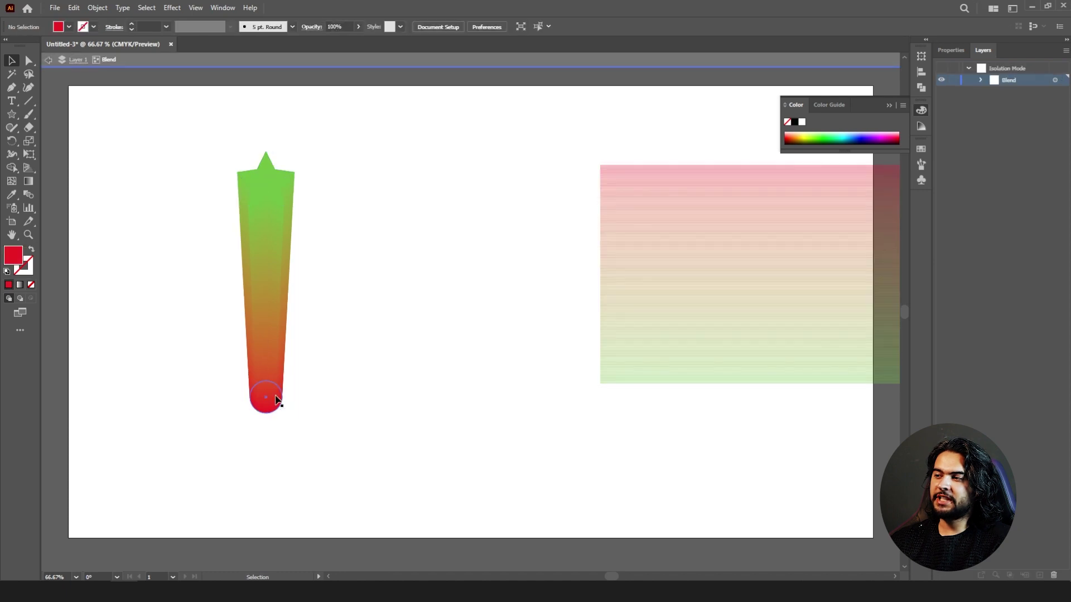
pyautogui.doubleClick(14, 254)
pyautogui.write('ffffff')
pyautogui.click(941, 229)
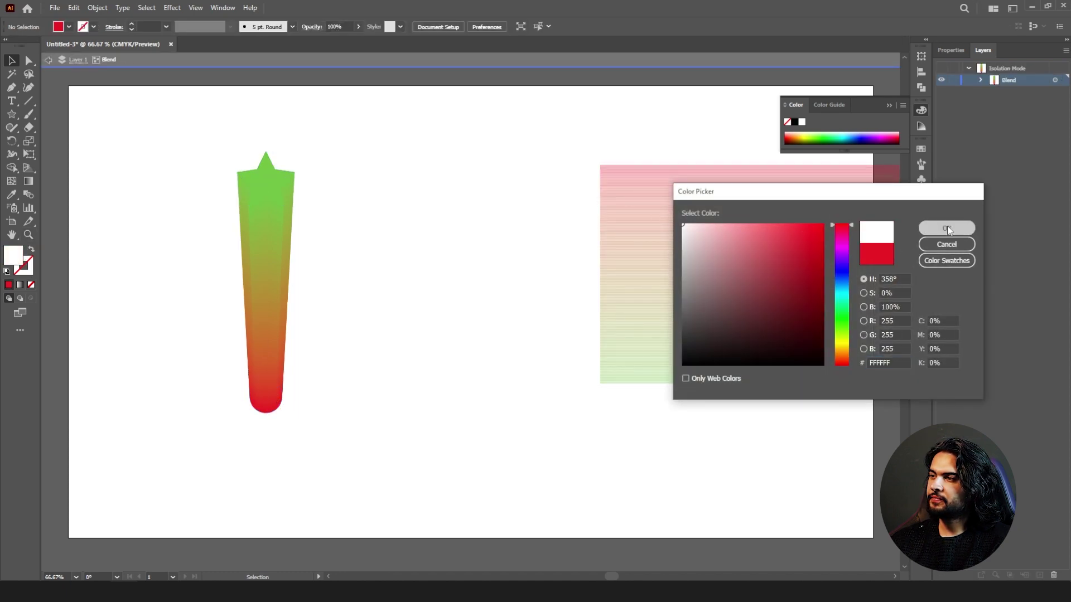
# Step: Fill the bottom circle with FFFFFF, exit isolation, and move the blend beside the stripes
pyautogui.click(272, 402)
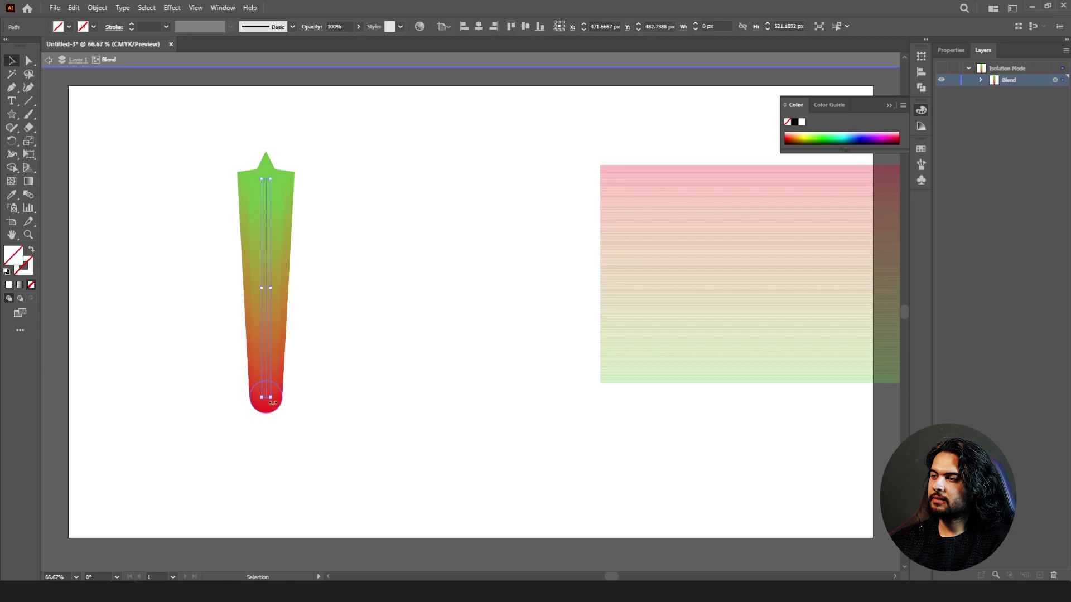
pyautogui.click(279, 412)
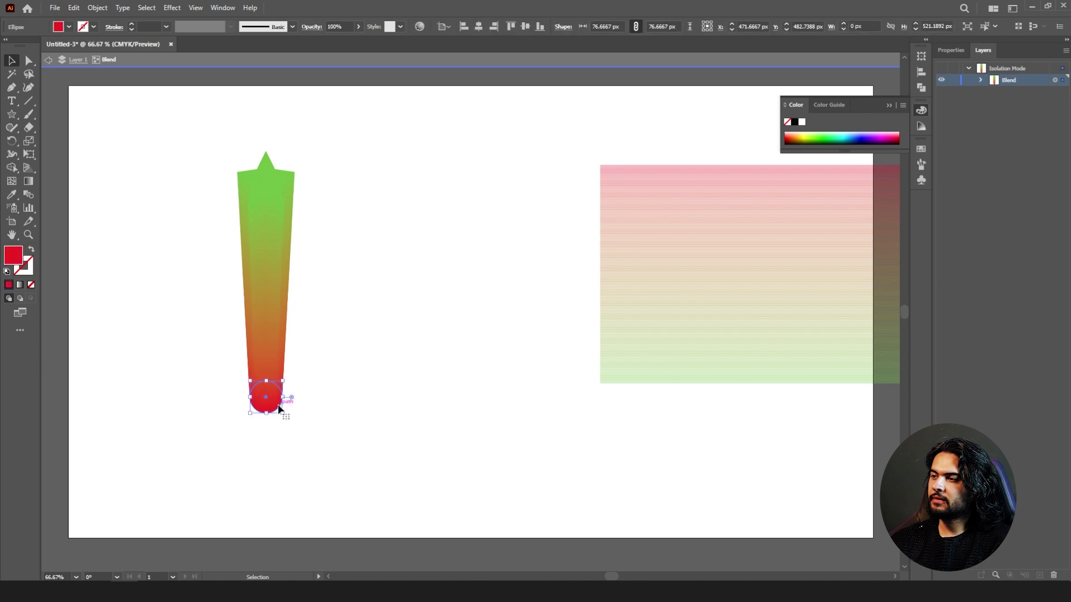
pyautogui.doubleClick(11, 261)
pyautogui.write('ffffff')
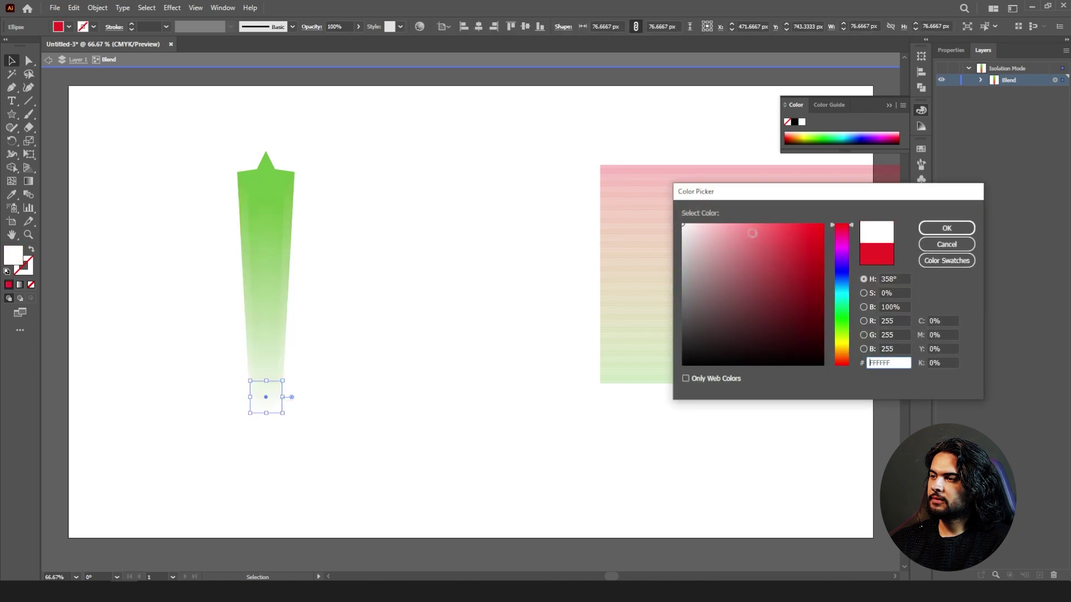
pyautogui.click(946, 228)
pyautogui.click(369, 289)
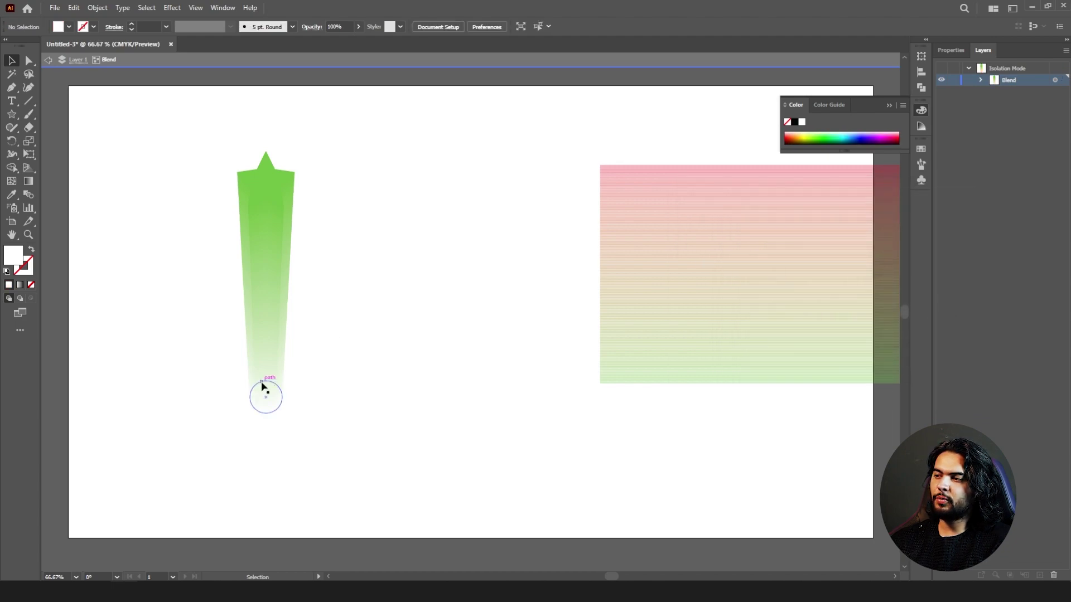
pyautogui.press('Escape')
pyautogui.moveTo(263, 186); pyautogui.dragTo(555, 180)
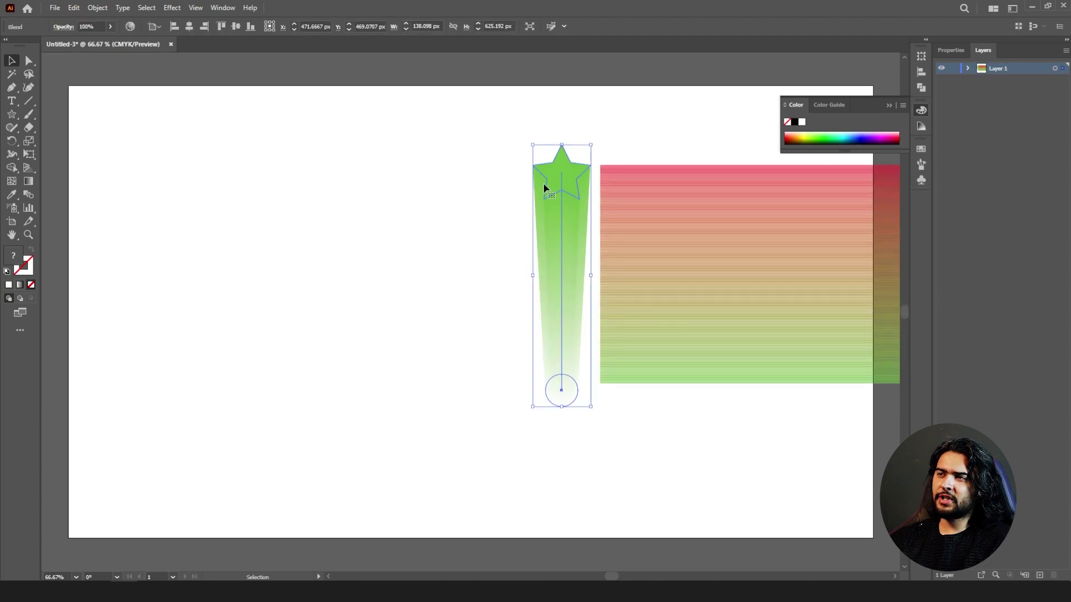
# Step: Type FANA on the canvas and set its font to Roboto Black
pyautogui.click(11, 114)
pyautogui.click(11, 100)
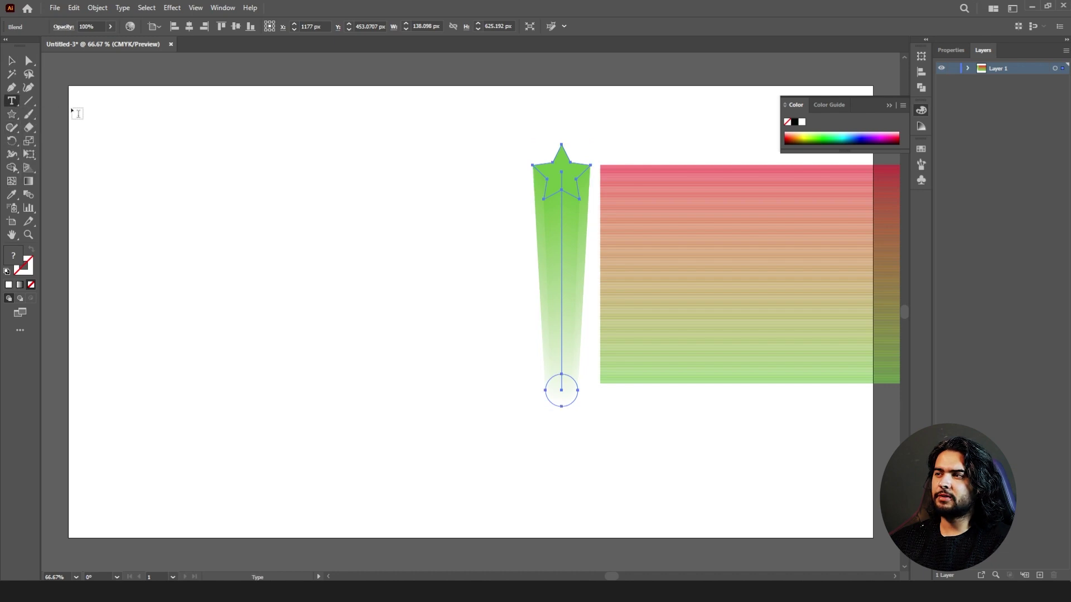
pyautogui.click(273, 221)
pyautogui.write('FANA')
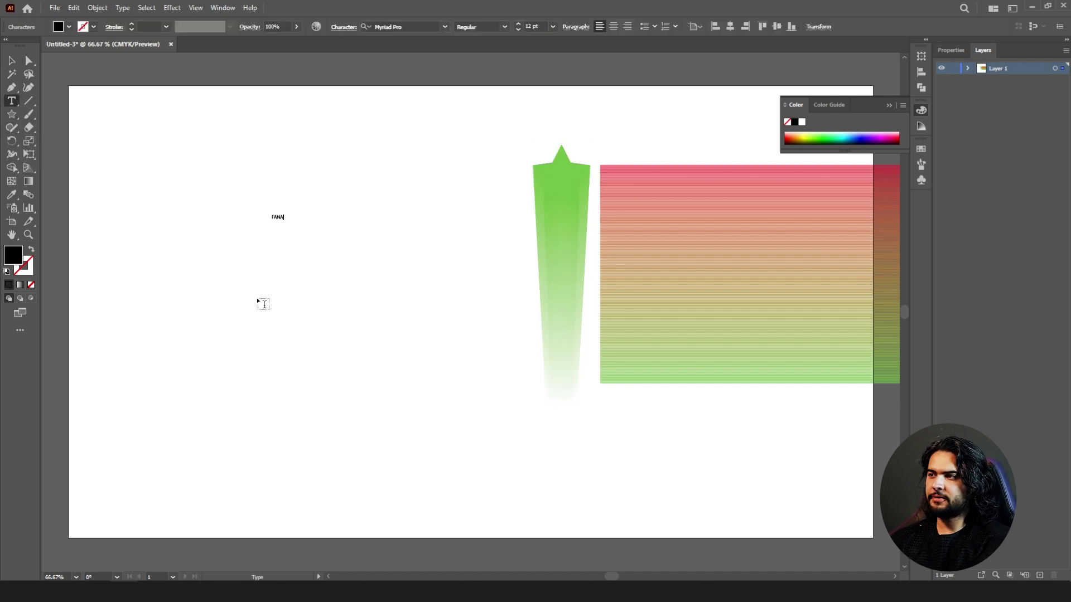
pyautogui.press('Escape')
pyautogui.click(425, 28)
pyautogui.write('roboto')
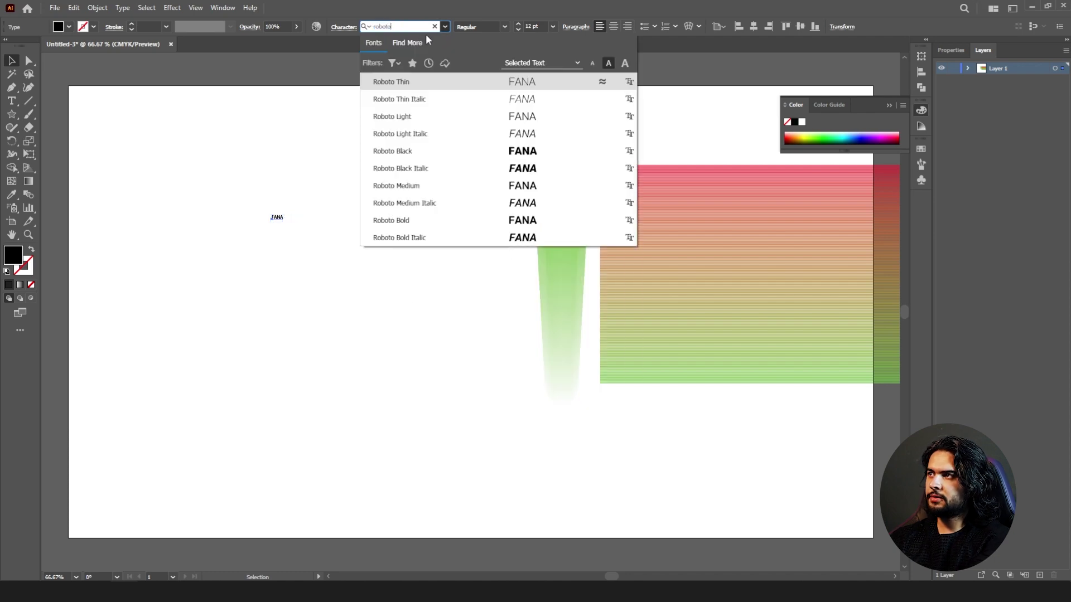
pyautogui.click(392, 151)
# Step: Scale FANA up, convert it to outlines, and drag out a copy
pyautogui.moveTo(287, 214); pyautogui.dragTo(453, 219)
pyautogui.press('Return')
pyautogui.click(718, 381)
pyautogui.rightClick(282, 264)
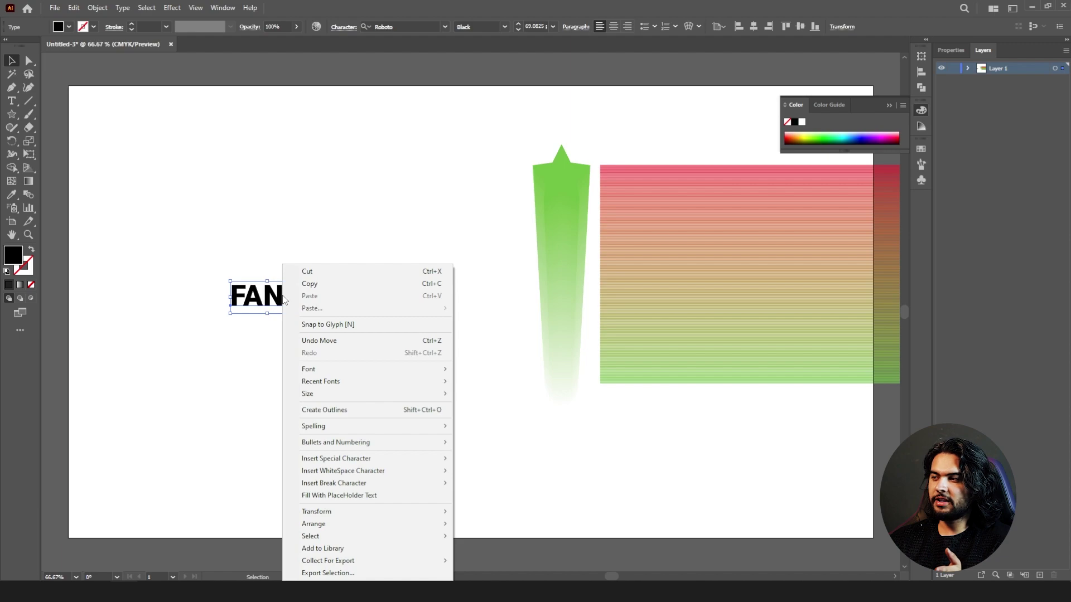
pyautogui.click(364, 409)
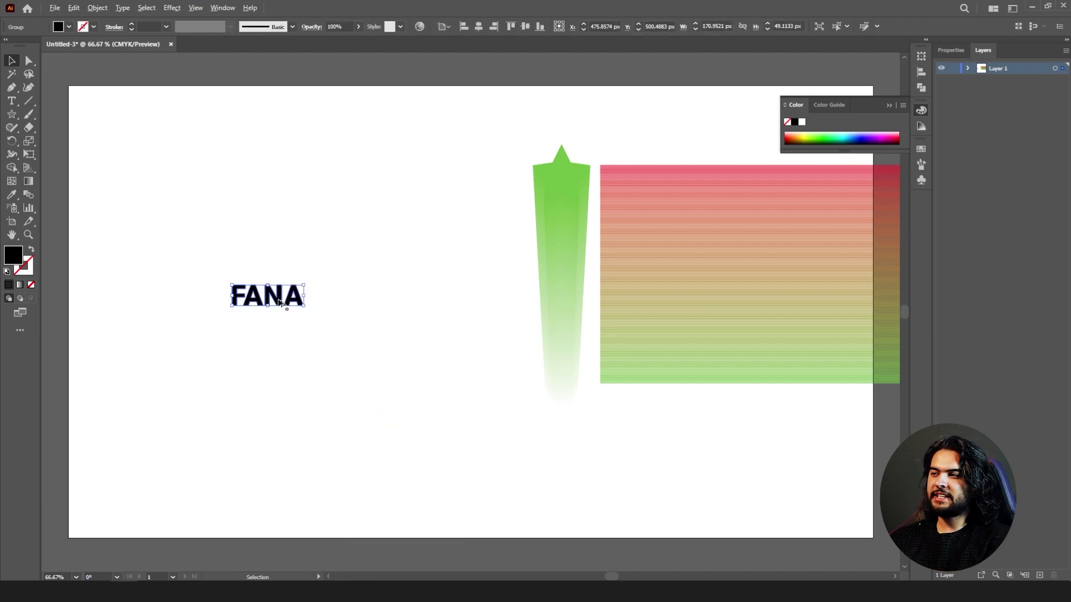
pyautogui.moveTo(280, 301); pyautogui.dragTo(441, 182)
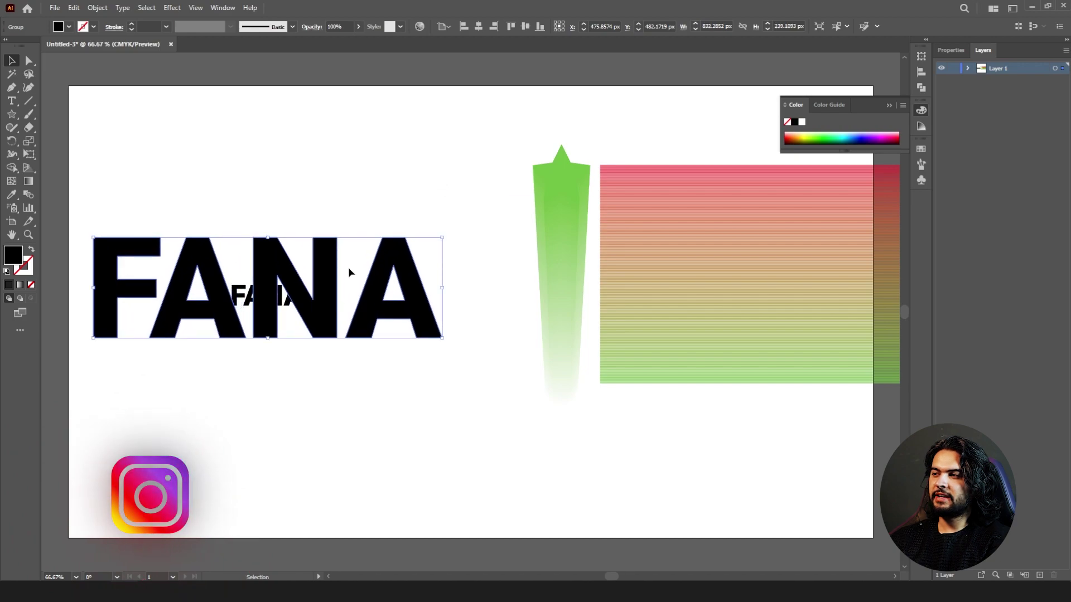
# Step: Fill the large FANA red and blend it into the small black FANA
pyautogui.moveTo(329, 295); pyautogui.dragTo(334, 296)
pyautogui.doubleClick(15, 256)
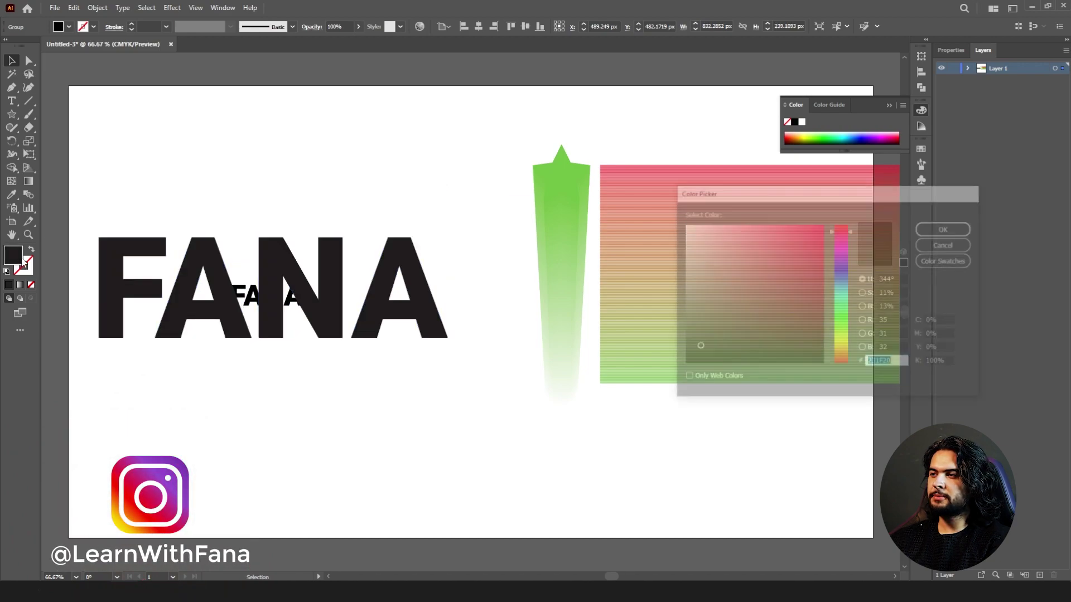
pyautogui.moveTo(769, 267); pyautogui.dragTo(877, 217)
pyautogui.click(946, 228)
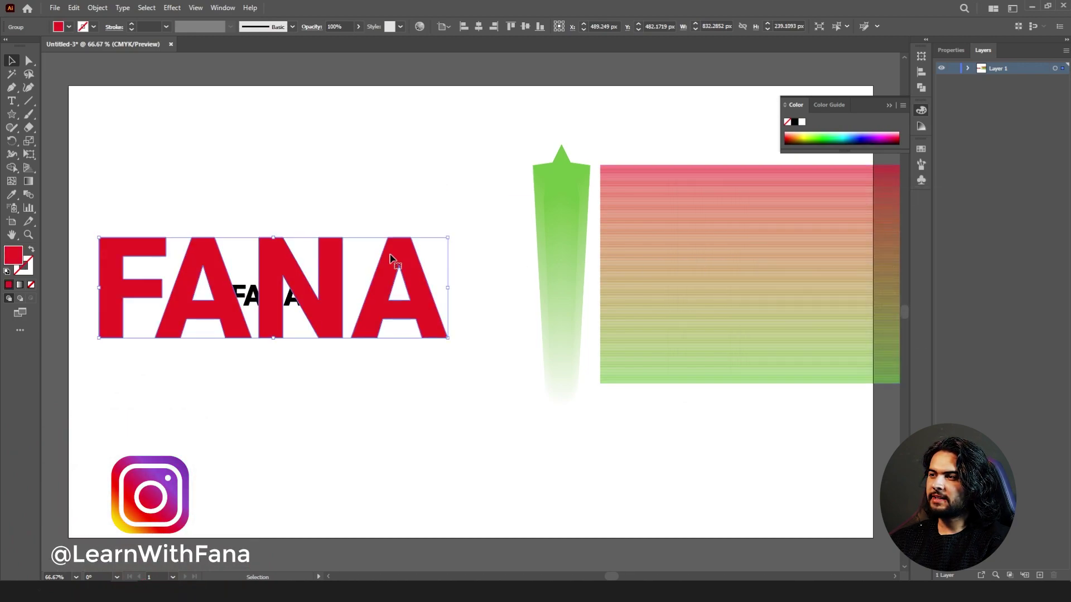
pyautogui.click(28, 194)
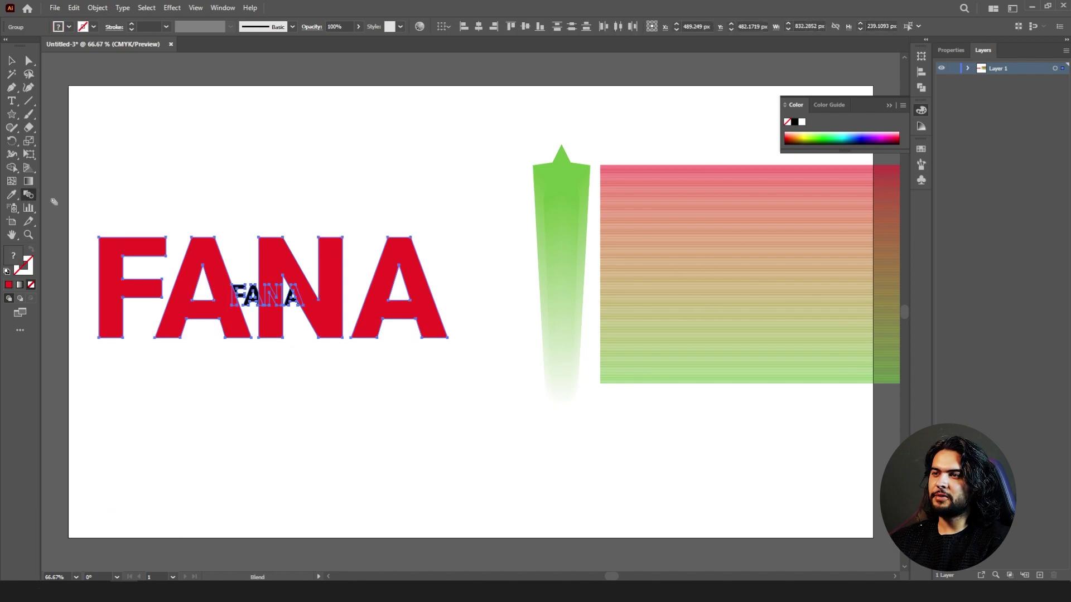
pyautogui.click(240, 287)
pyautogui.click(268, 271)
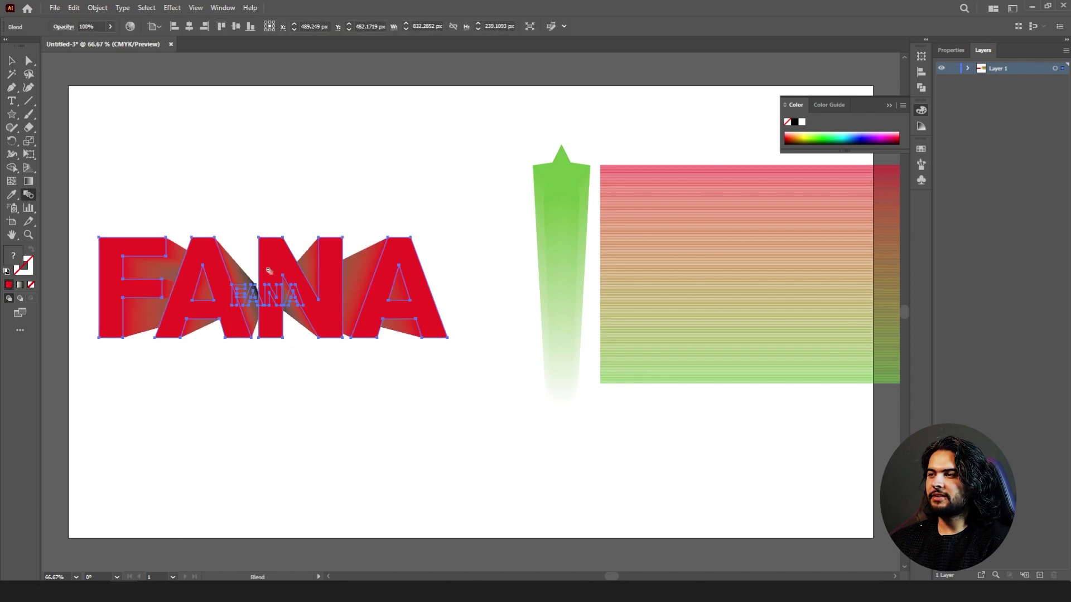
pyautogui.click(11, 60)
pyautogui.click(262, 156)
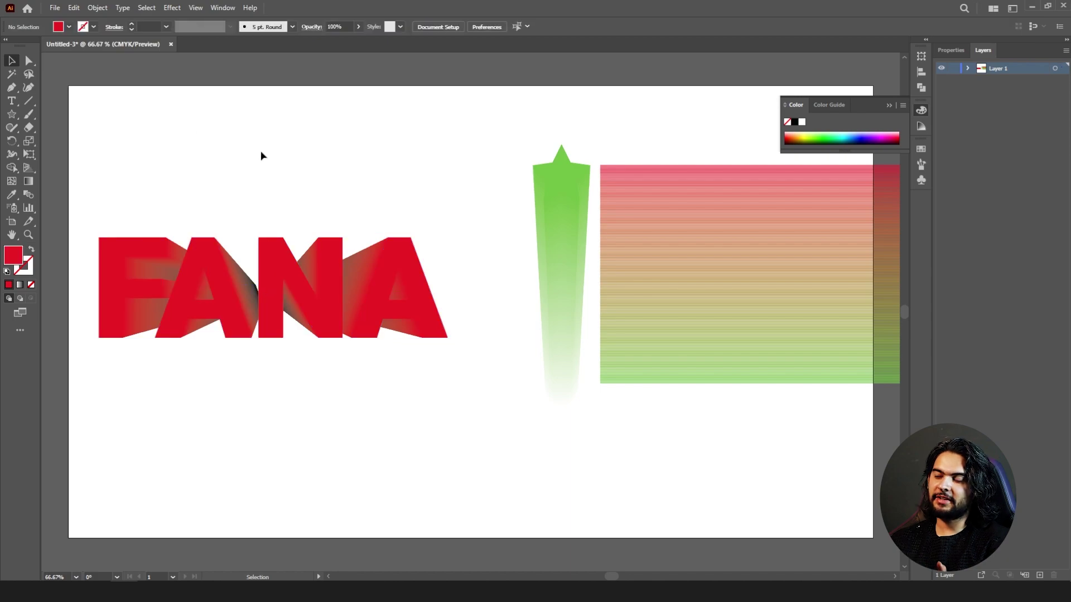
# Step: Undo, duplicate the red FANA below, reblend the pair, and move the copy onto the blend
pyautogui.hotkey('ctrl', 'z')
pyautogui.moveTo(215, 279); pyautogui.dragTo(215, 416)
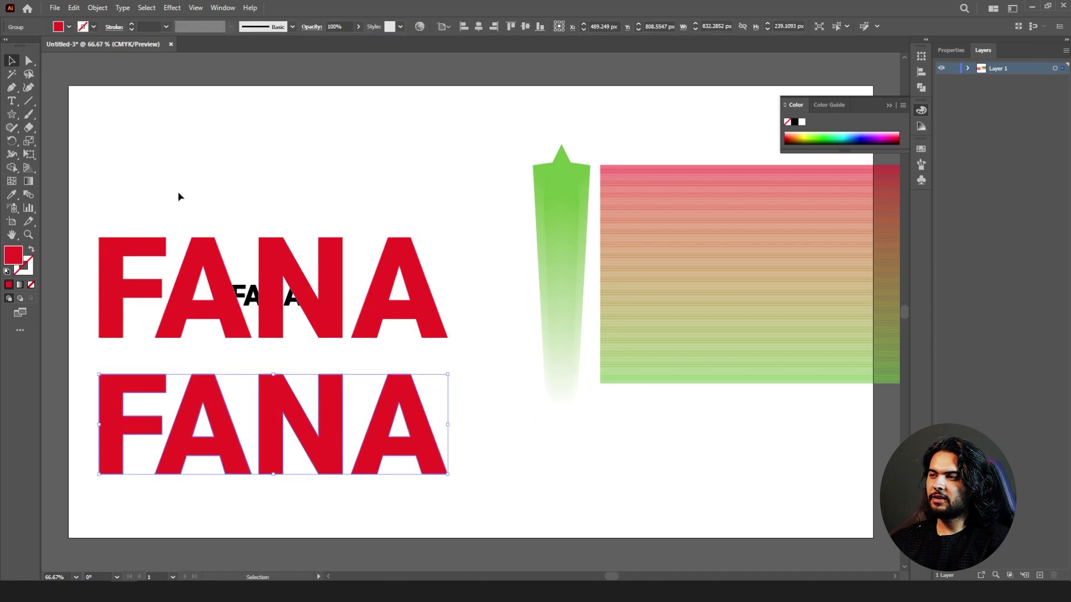
pyautogui.moveTo(322, 314); pyautogui.dragTo(323, 315)
pyautogui.click(28, 194)
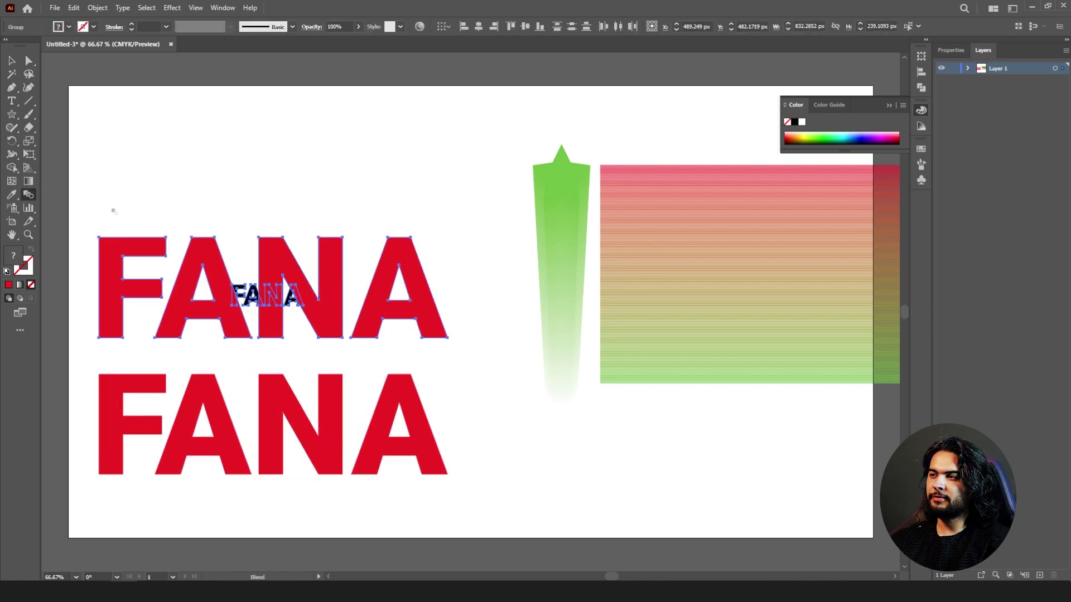
pyautogui.click(239, 290)
pyautogui.click(270, 266)
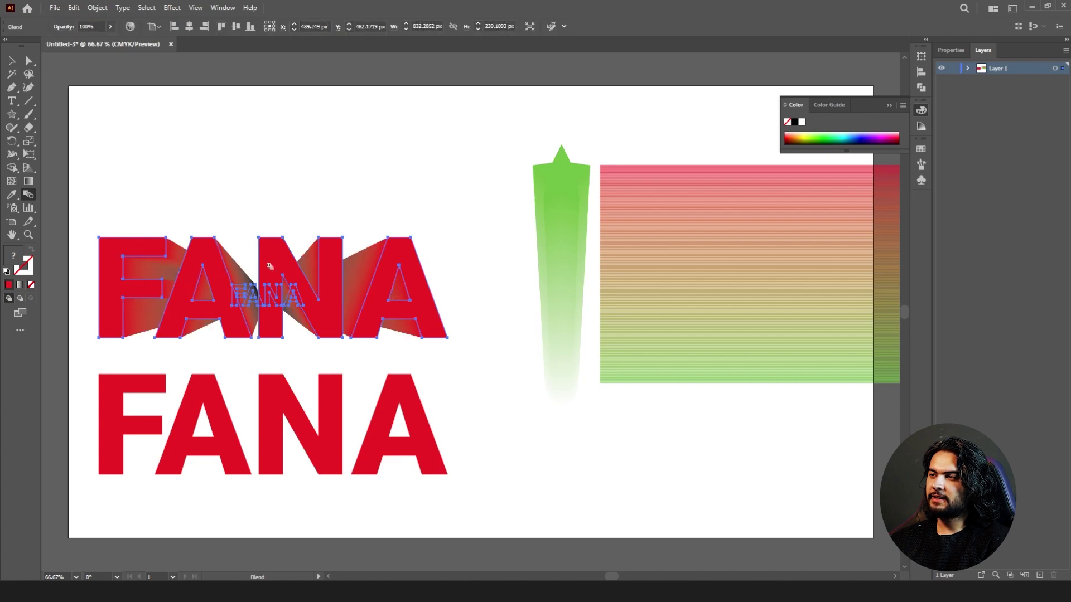
pyautogui.press('v')
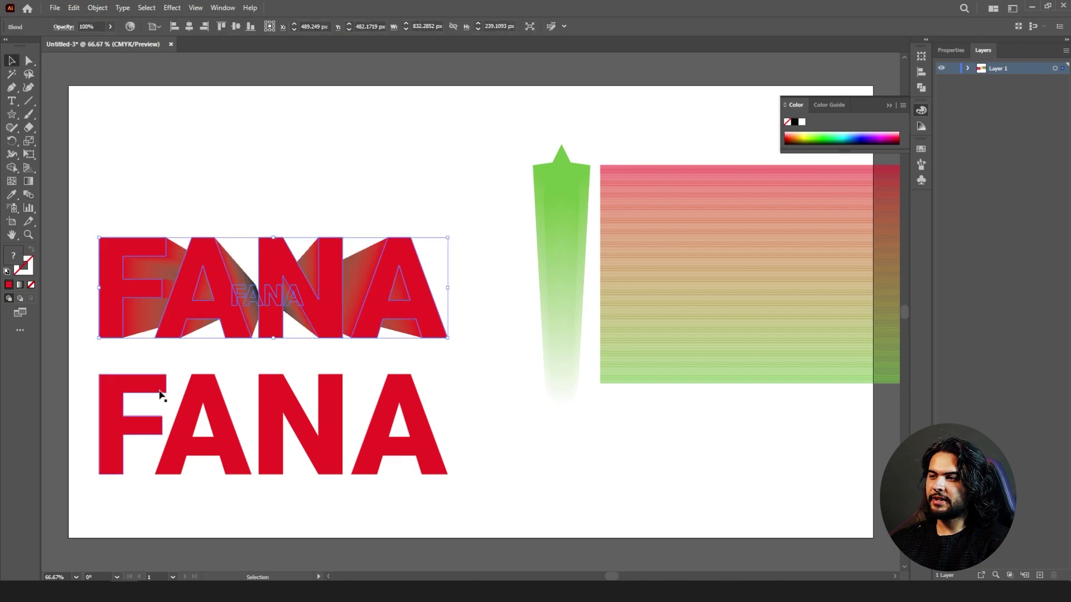
pyautogui.moveTo(160, 395); pyautogui.dragTo(161, 257)
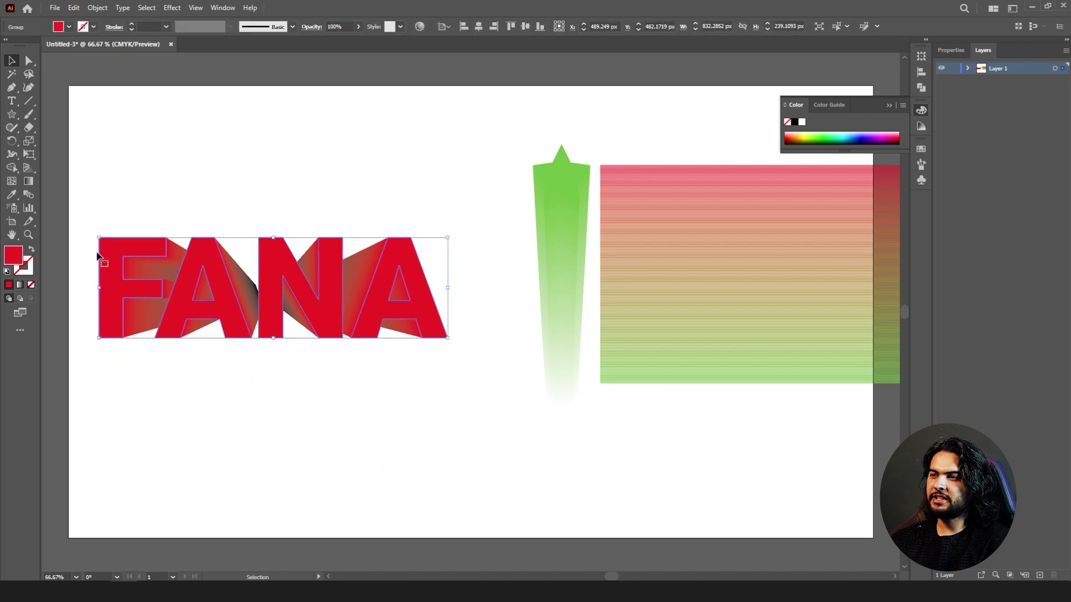
# Step: Recolour the FANA letters a dark crimson in the Color Picker, then zoom and pan to inspect
pyautogui.doubleClick(13, 255)
pyautogui.click(764, 231)
pyautogui.moveTo(765, 231); pyautogui.dragTo(808, 292)
pyautogui.press('Return')
pyautogui.click(381, 200)
pyautogui.scroll(2, 251, 239)
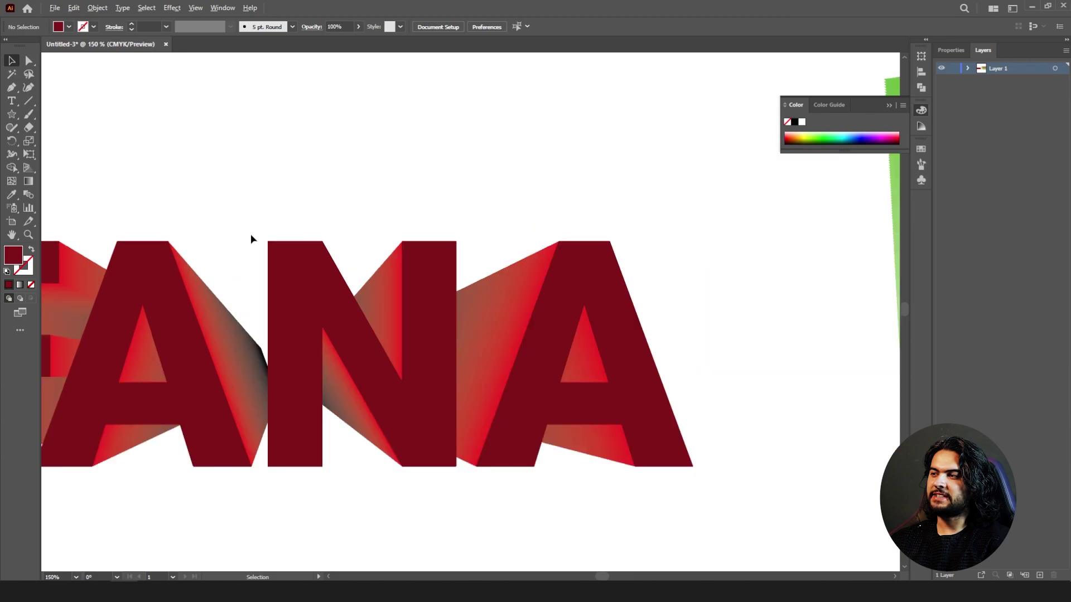
pyautogui.moveTo(232, 258); pyautogui.dragTo(439, 207)
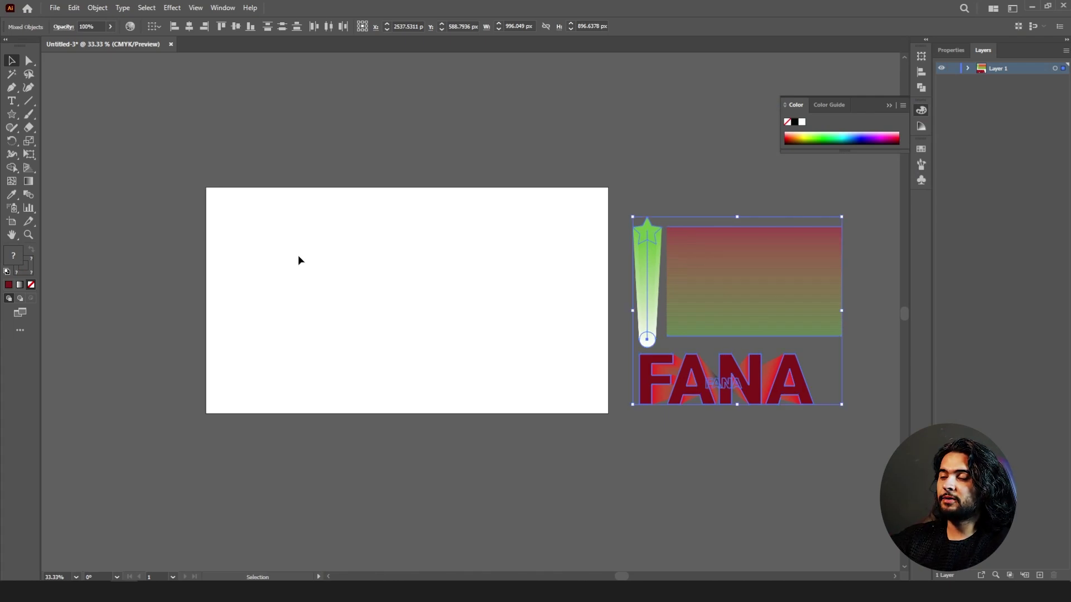
# Step: Move the dark FANA text below the blend and select the red FANA blend
pyautogui.click(89, 8)
pyautogui.moveTo(212, 351)
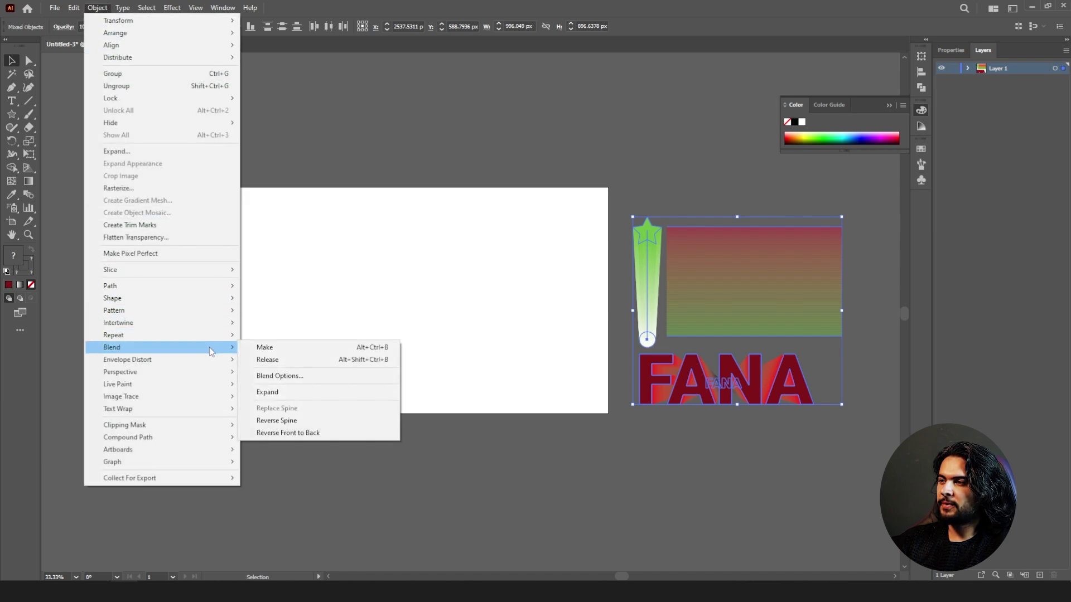
pyautogui.click(504, 351)
pyautogui.click(649, 384)
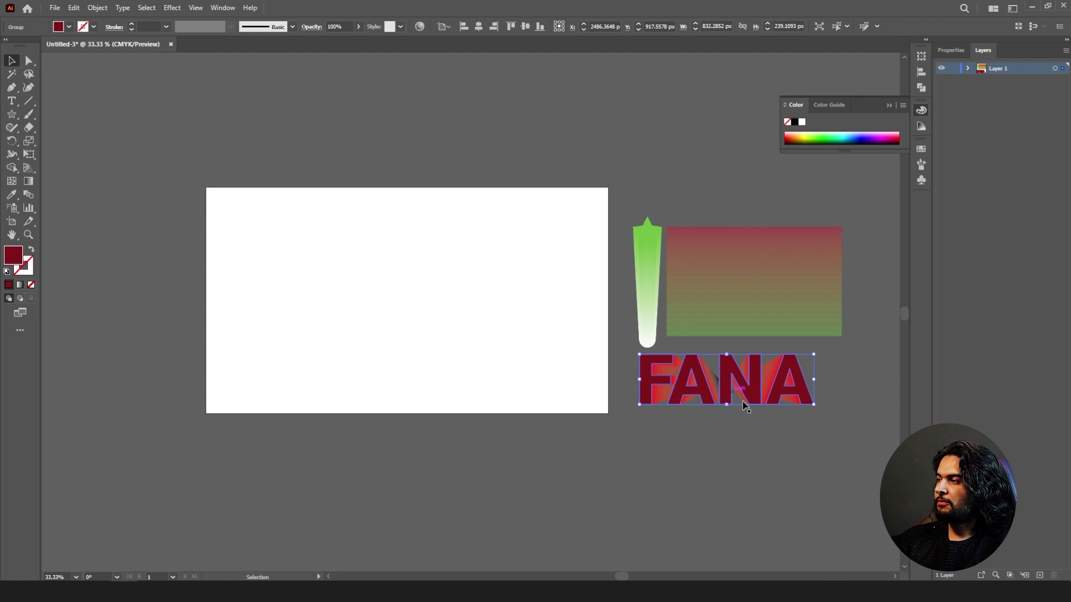
pyautogui.moveTo(706, 404); pyautogui.dragTo(693, 504)
pyautogui.click(716, 388)
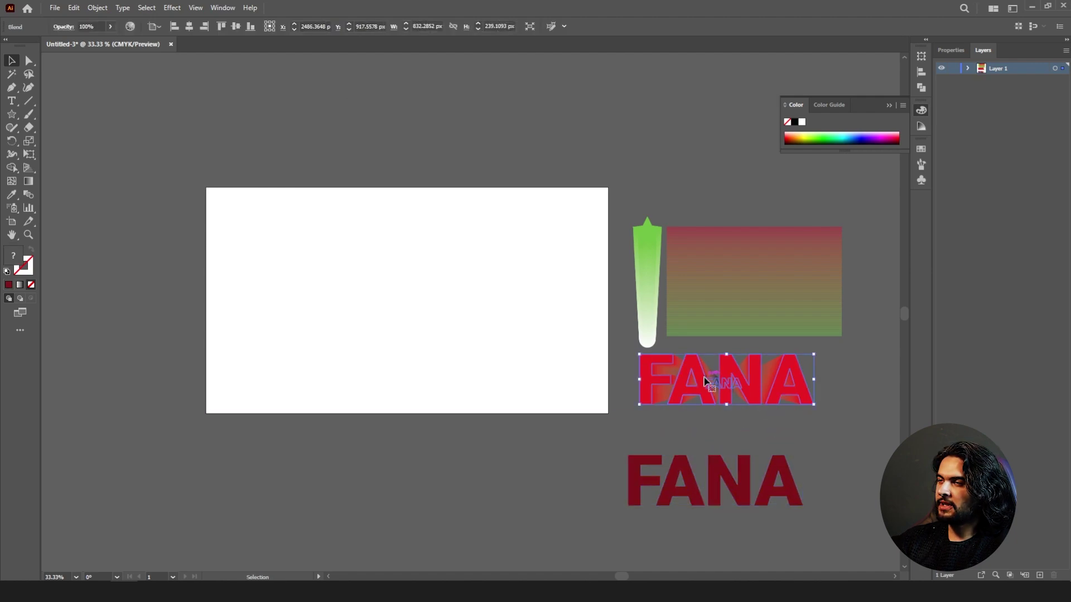
# Step: Release the FANA blend, then remake it with Object > Blend > Make
pyautogui.click(98, 8)
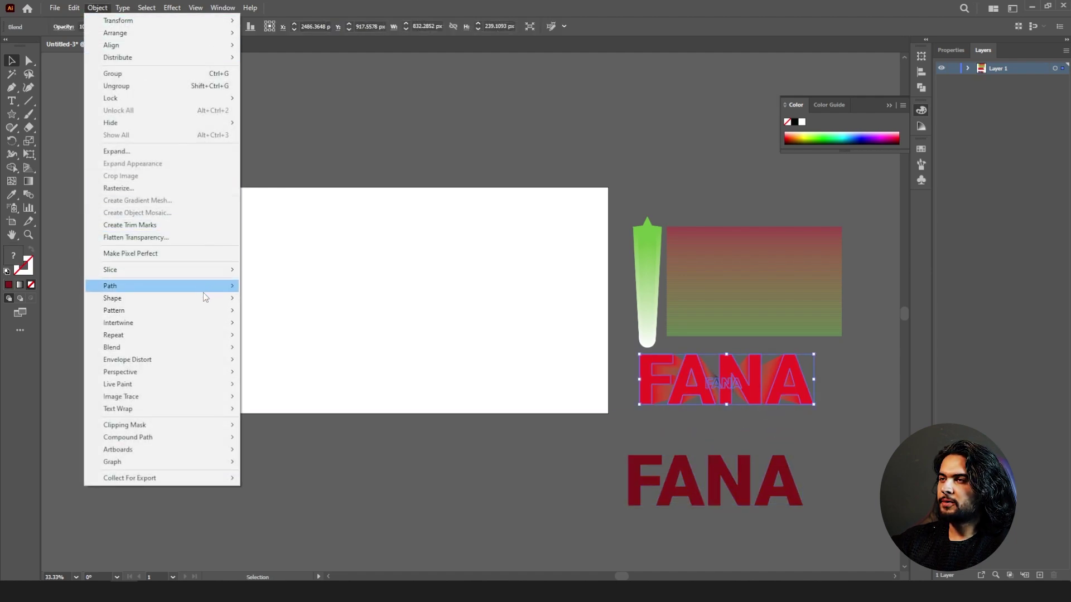
pyautogui.moveTo(214, 347)
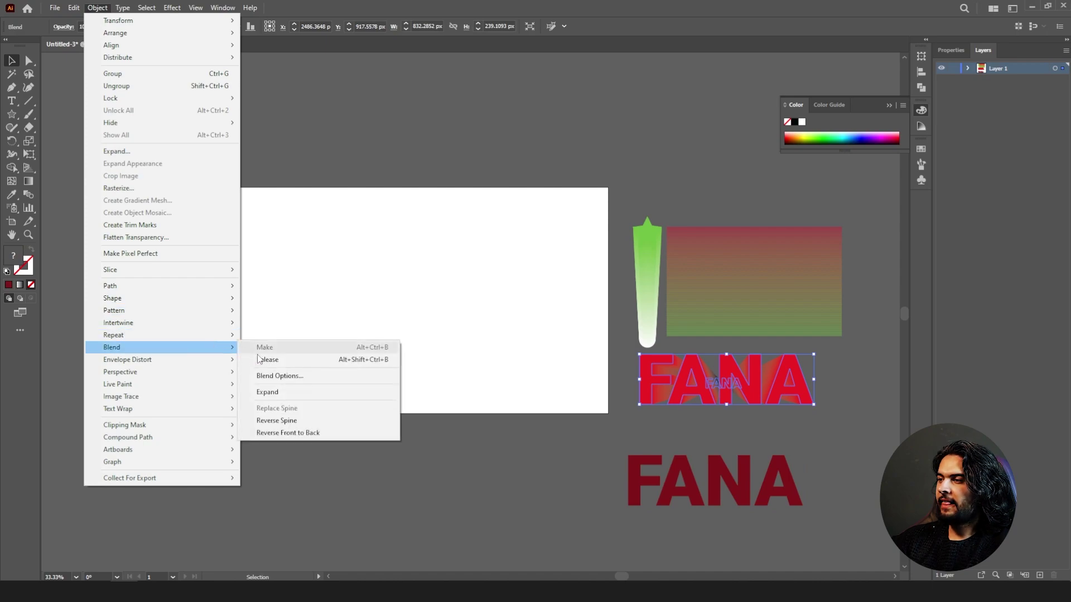
pyautogui.click(265, 360)
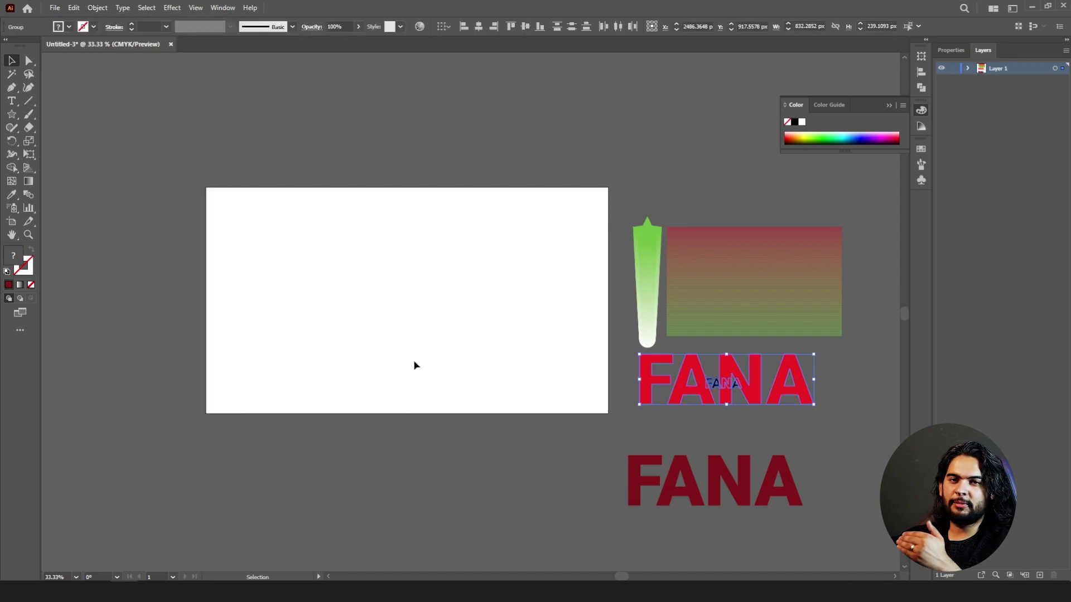
pyautogui.click(91, 11)
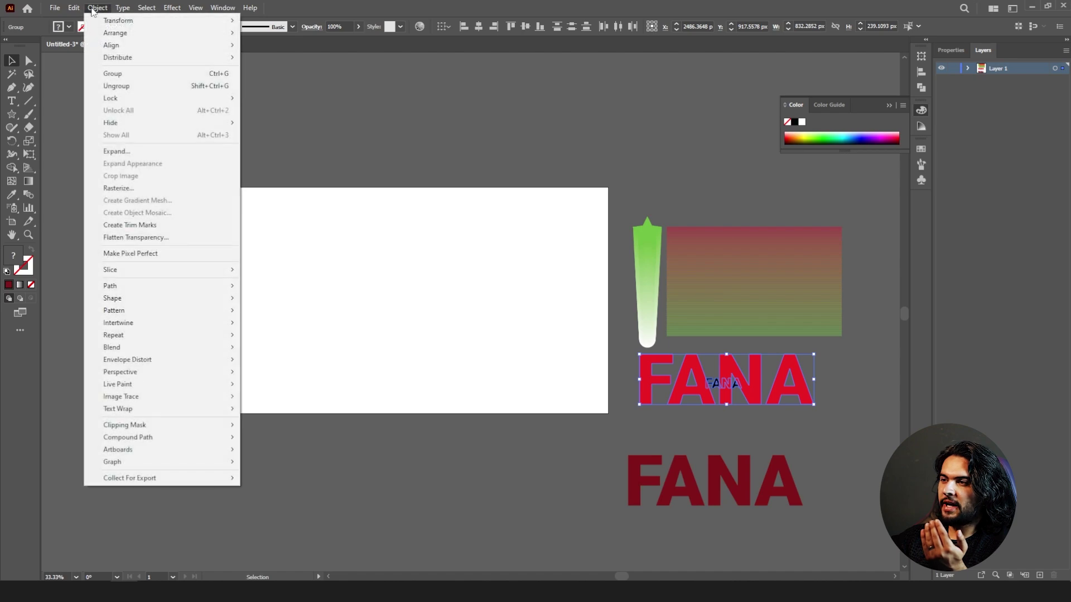
pyautogui.moveTo(196, 350)
pyautogui.click(276, 348)
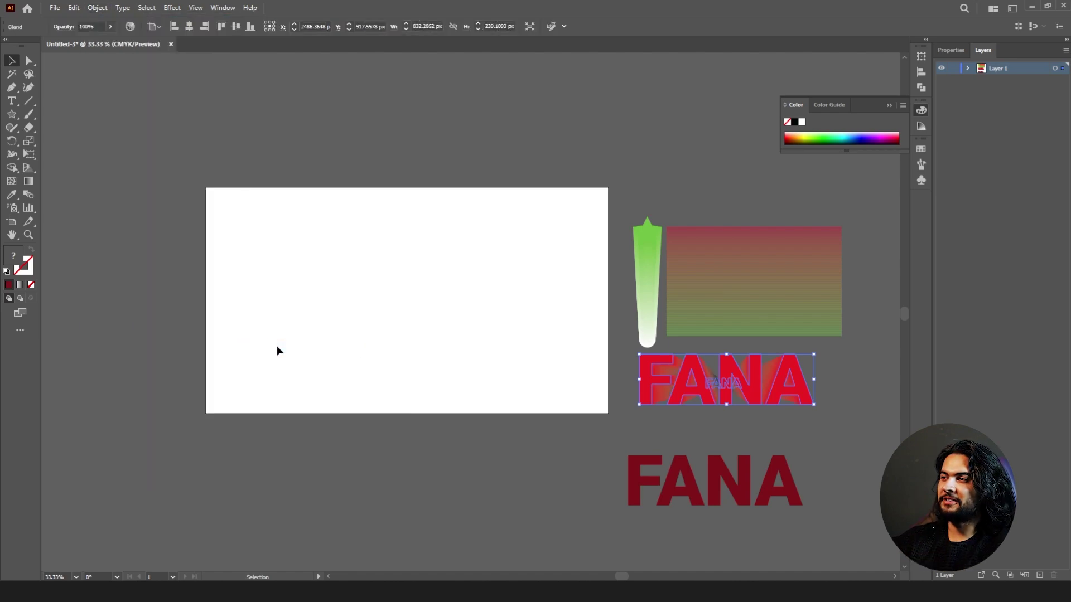
# Step: Expand the FANA blend into ordinary shapes with Object > Blend > Expand
pyautogui.click(94, 6)
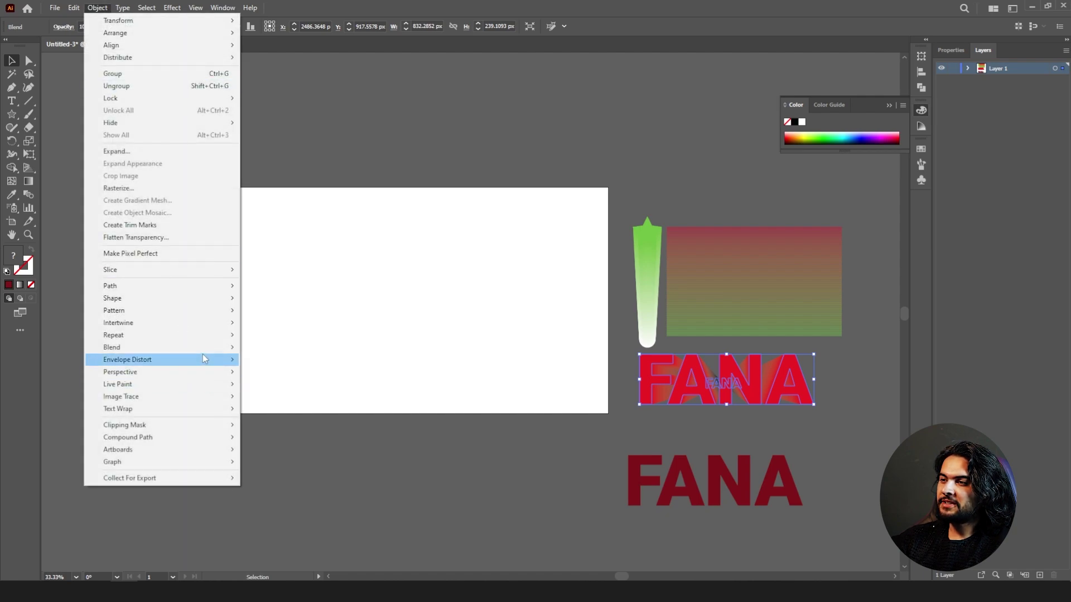
pyautogui.moveTo(205, 348)
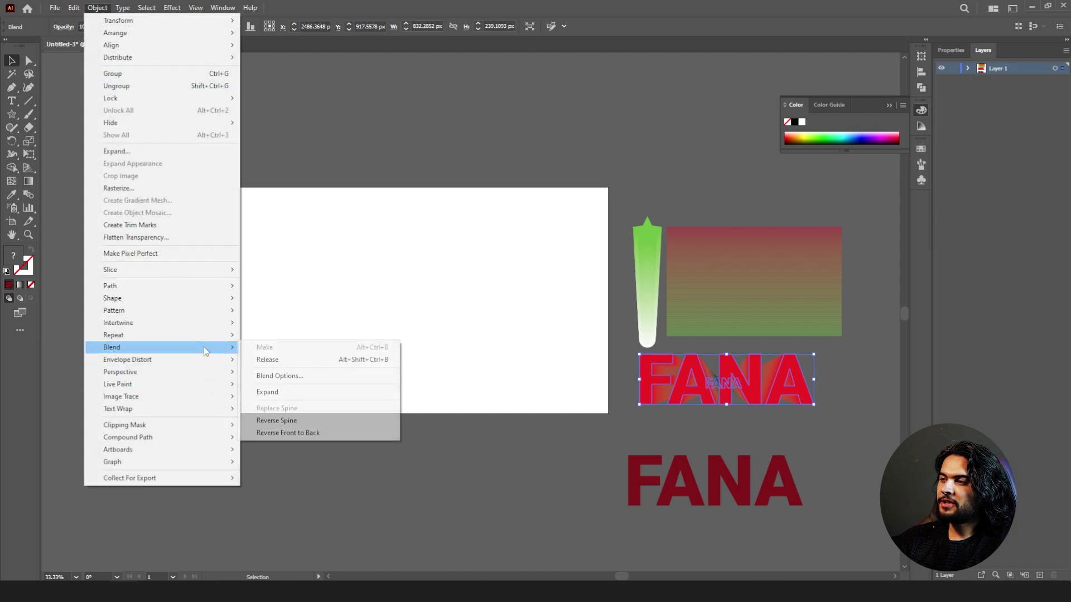
pyautogui.click(309, 392)
# Step: Ungroup the expanded FANA shapes and drag copies around, then revert to the FANA blend
pyautogui.click(543, 395)
pyautogui.click(694, 385)
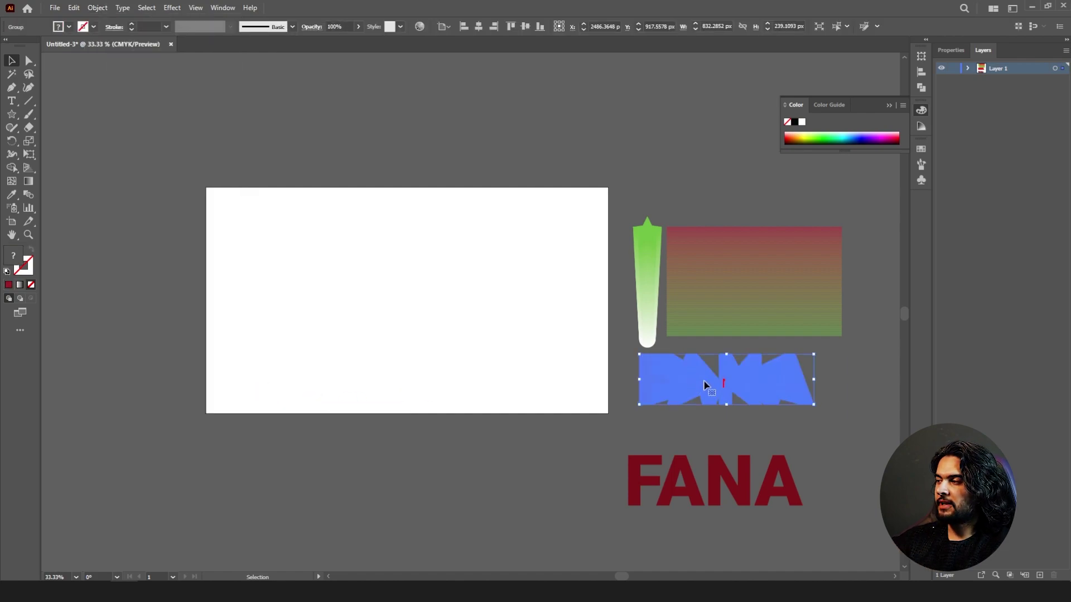
pyautogui.rightClick(704, 382)
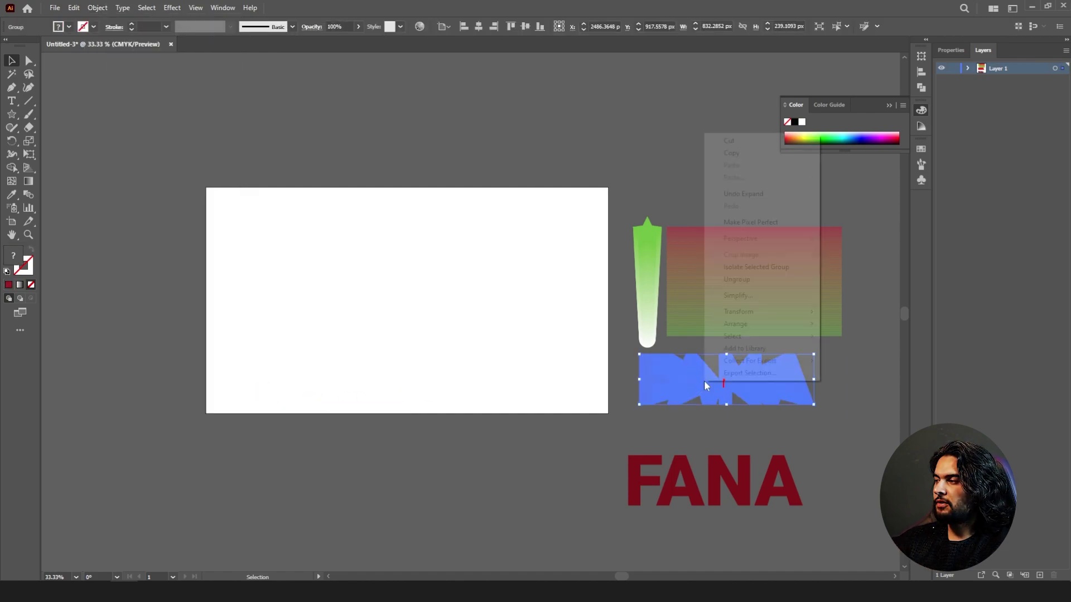
pyautogui.click(762, 284)
pyautogui.click(649, 364)
pyautogui.moveTo(649, 364); pyautogui.dragTo(521, 405)
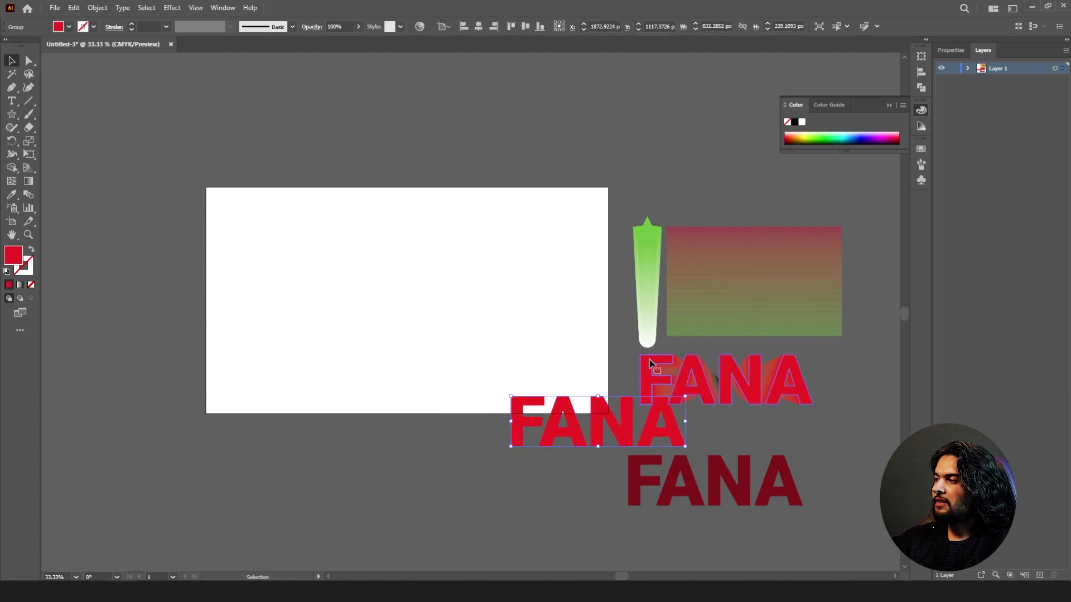
pyautogui.moveTo(649, 363); pyautogui.dragTo(284, 295)
pyautogui.moveTo(630, 370); pyautogui.dragTo(423, 397)
pyautogui.moveTo(715, 381); pyautogui.dragTo(410, 366)
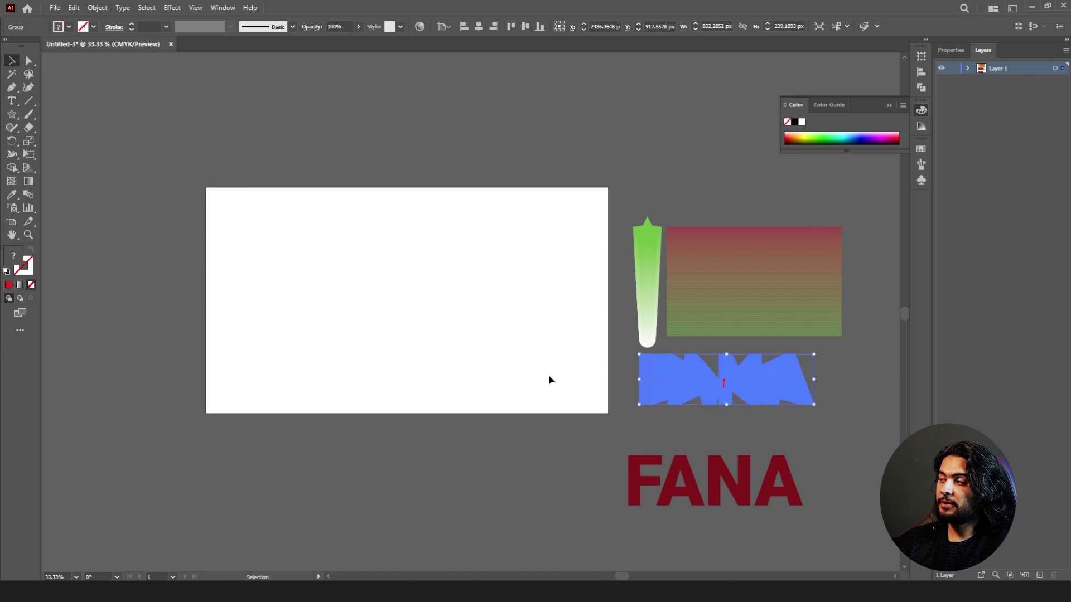
pyautogui.hotkey('ctrl', 'alt', 'b')
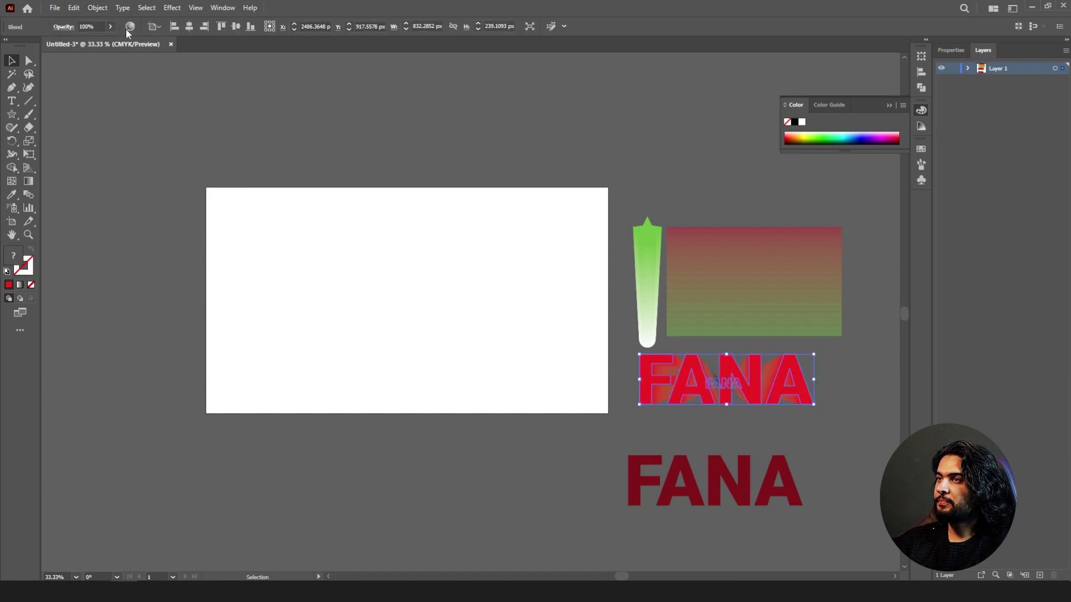
# Step: Expand the FANA blend into plain shapes with Object > Expand
pyautogui.click(97, 8)
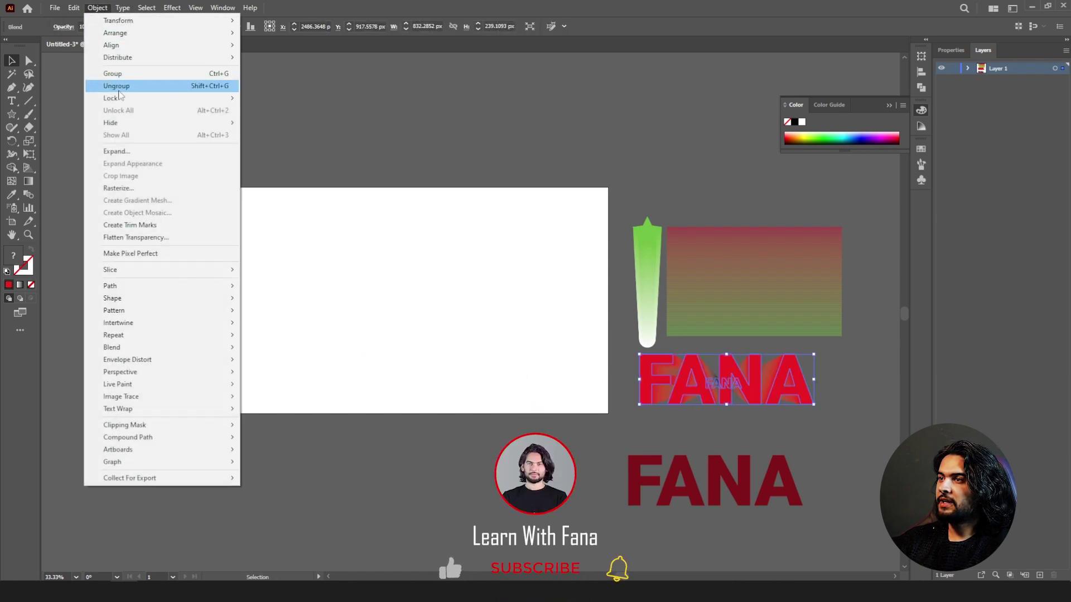
pyautogui.click(150, 151)
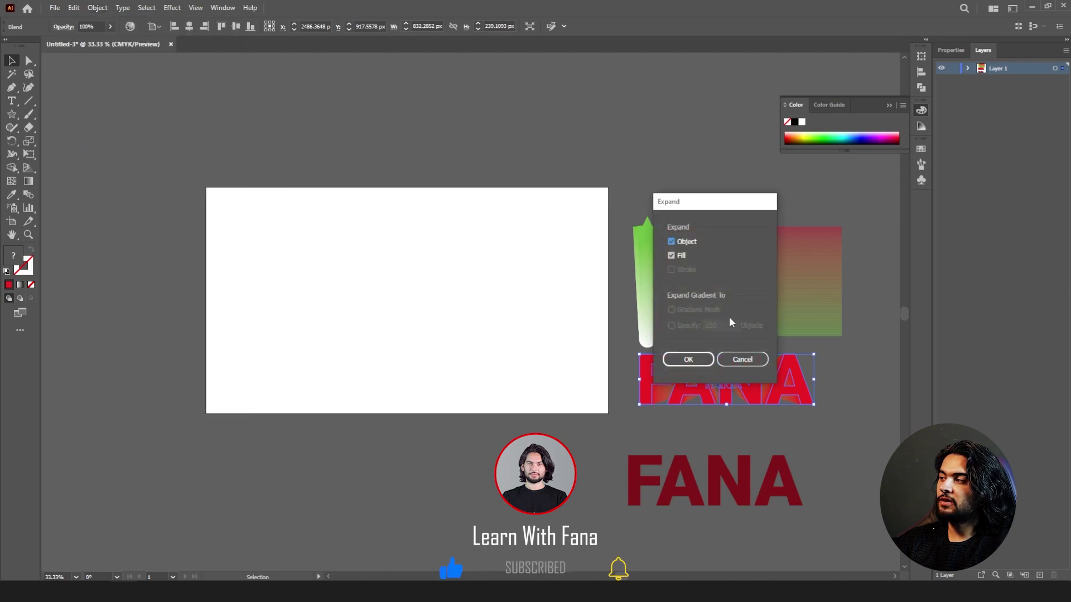
pyautogui.click(701, 363)
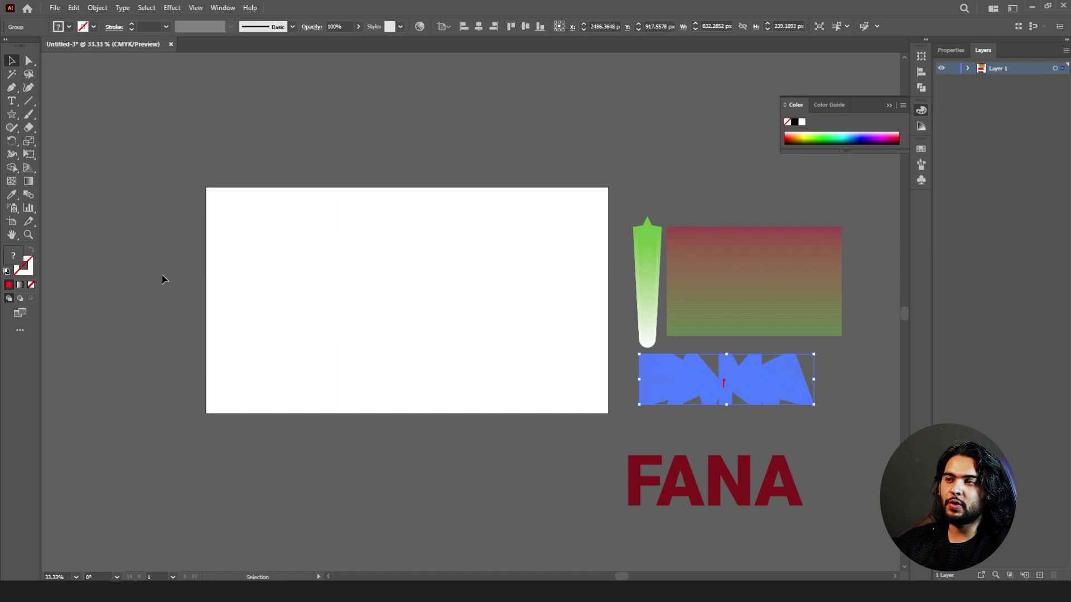
pyautogui.press('a')
pyautogui.press('v')
pyautogui.click(98, 8)
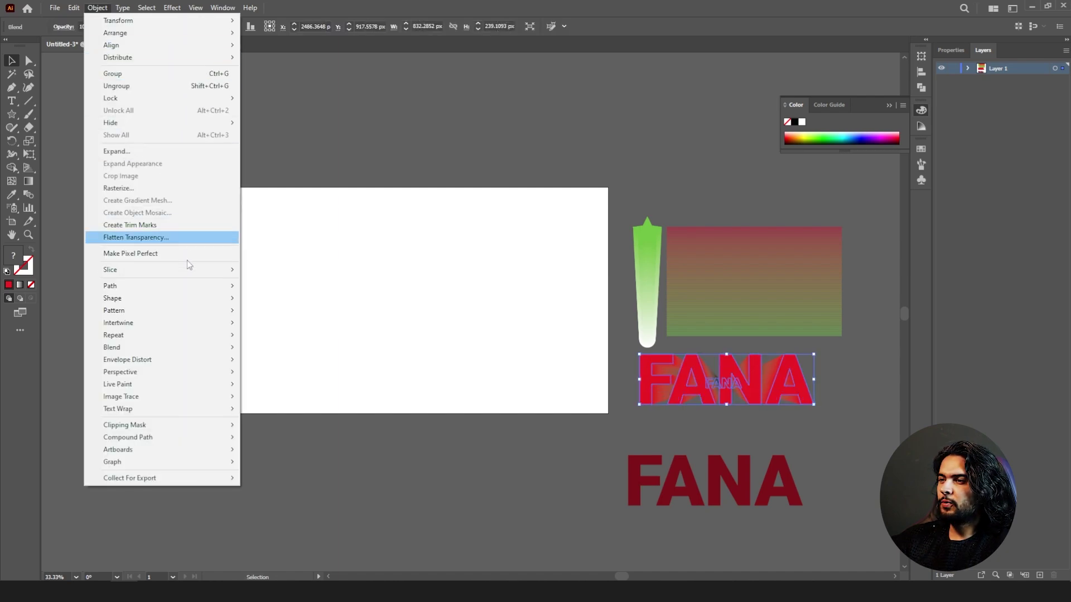
pyautogui.moveTo(228, 347)
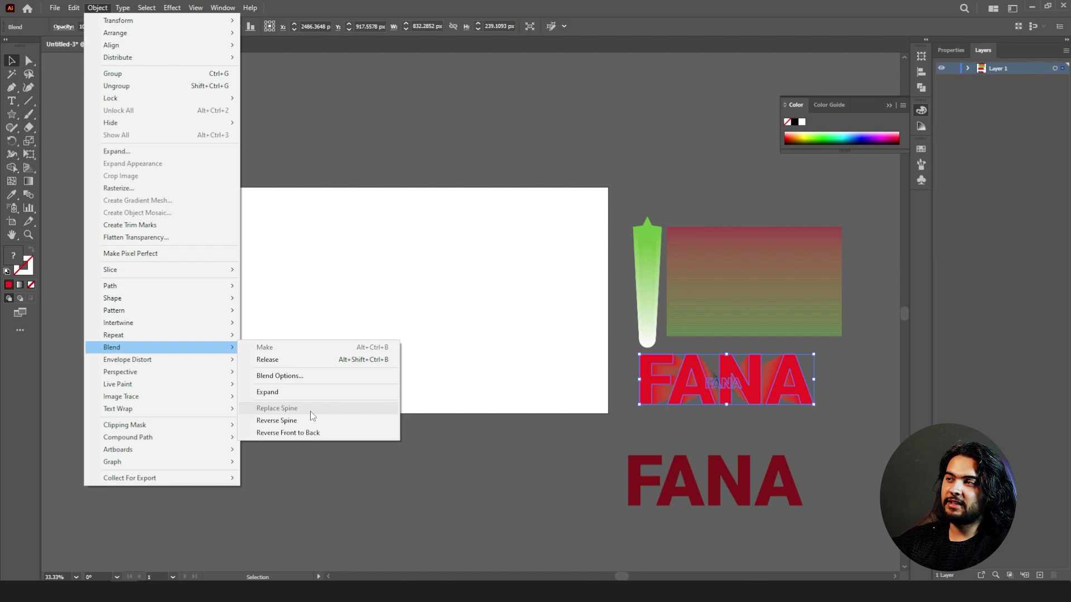
pyautogui.press('Escape')
# Step: Draw a circle with the Ellipse tool near the artboard's upper left
pyautogui.click(312, 220)
pyautogui.press('l')
pyautogui.moveTo(256, 221); pyautogui.dragTo(316, 288)
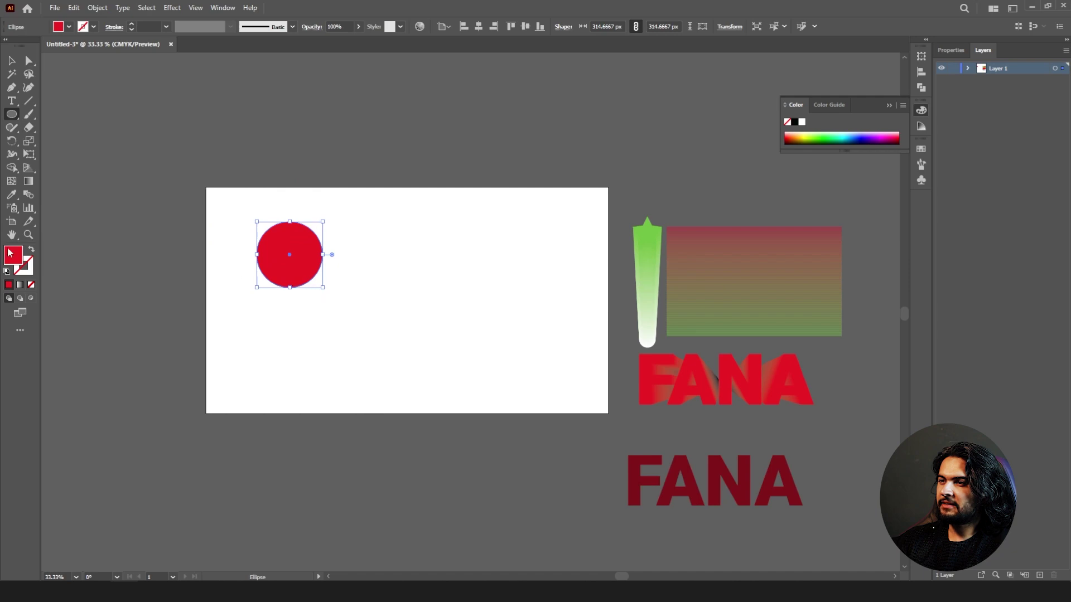
# Step: Fill the circle with a gradient and make its left stop pale yellow using HSB sliders
pyautogui.click(20, 285)
pyautogui.hotkey('ctrl', '=')
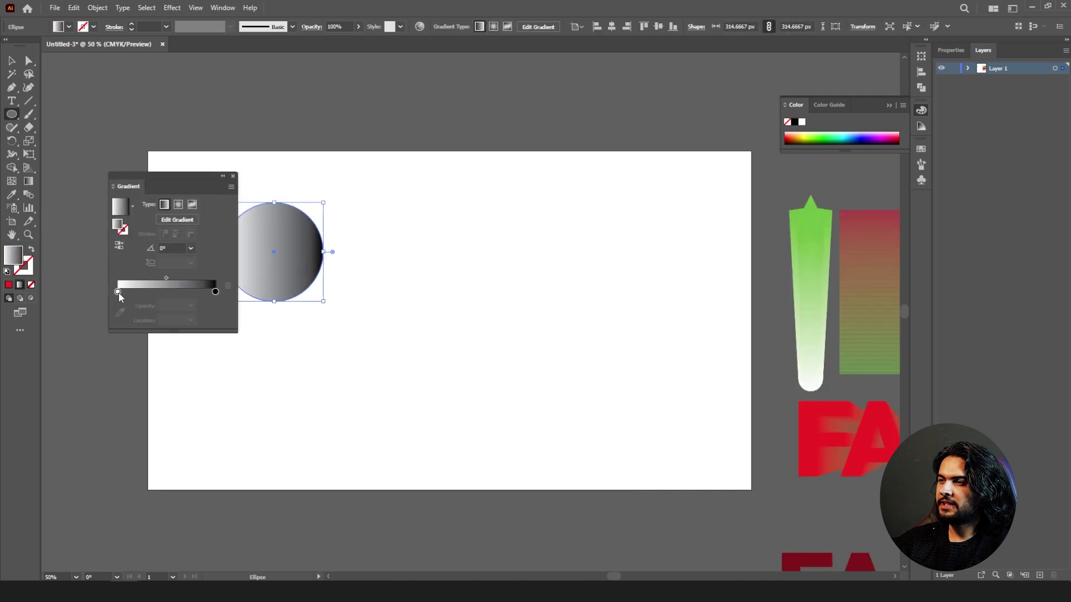
pyautogui.click(117, 292)
pyautogui.doubleClick(117, 291)
pyautogui.click(214, 306)
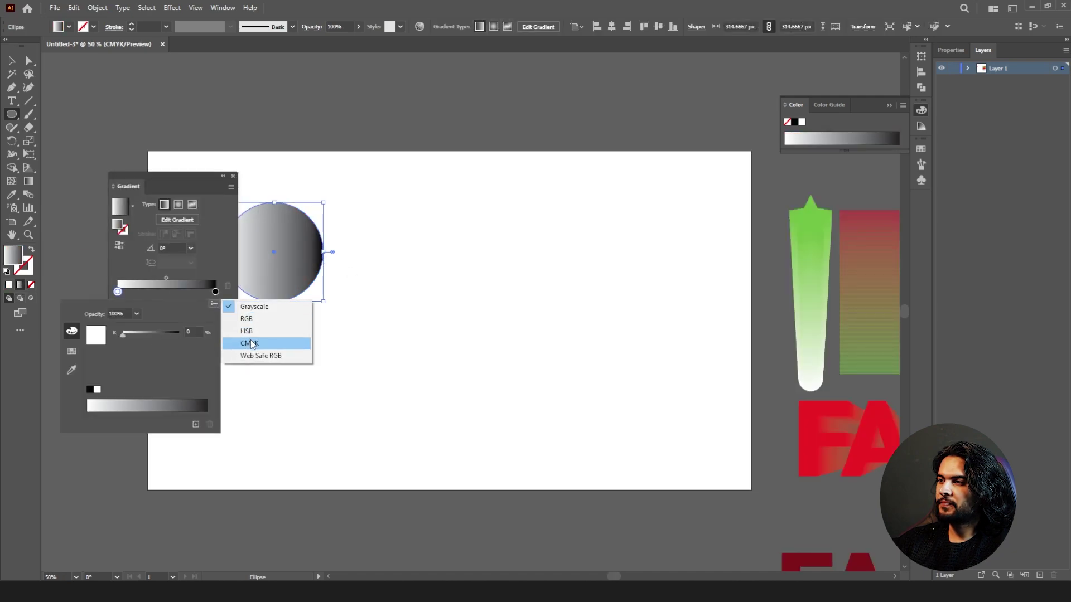
pyautogui.click(252, 343)
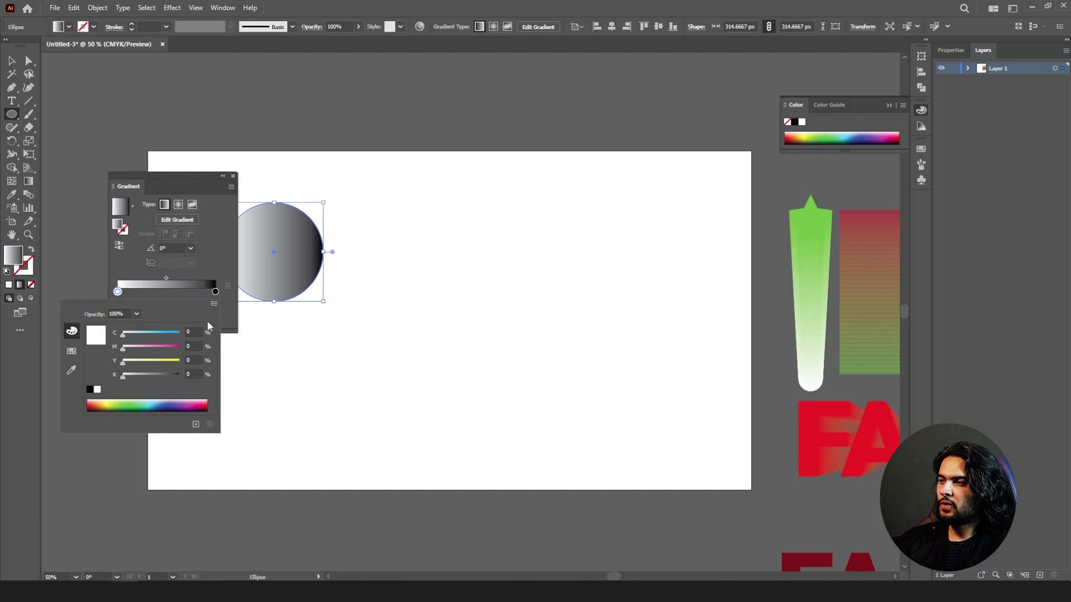
pyautogui.click(214, 303)
pyautogui.click(234, 331)
pyautogui.click(184, 334)
pyautogui.moveTo(145, 351)
pyautogui.mouseDown()
pyautogui.moveTo(181, 352)
pyautogui.moveTo(132, 332)
pyautogui.moveTo(151, 353)
pyautogui.mouseUp()
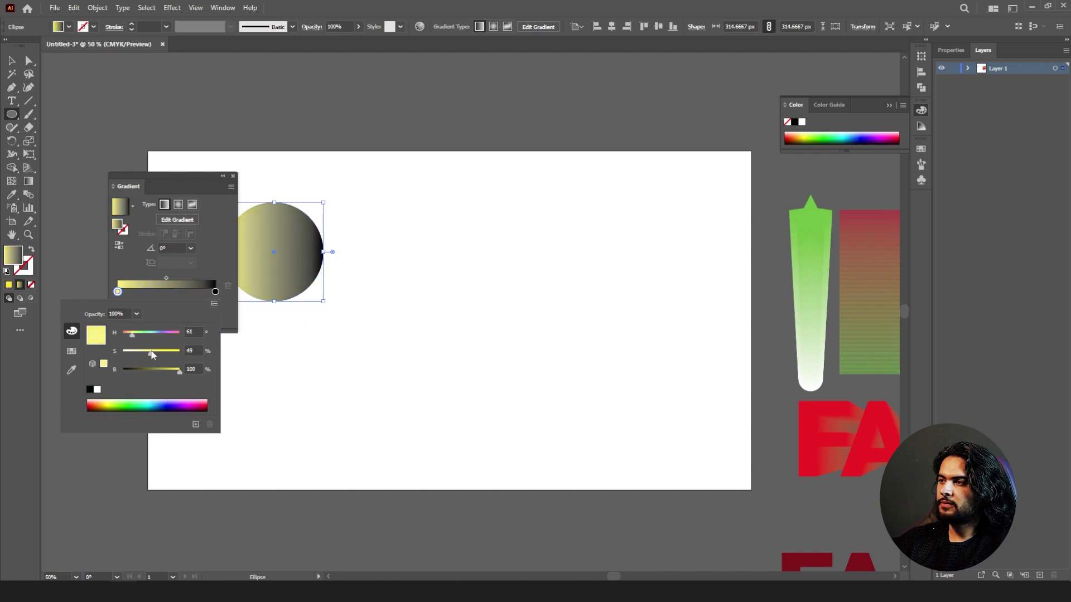
# Step: Turn the right gradient stop orange using HSB sliders
pyautogui.doubleClick(215, 292)
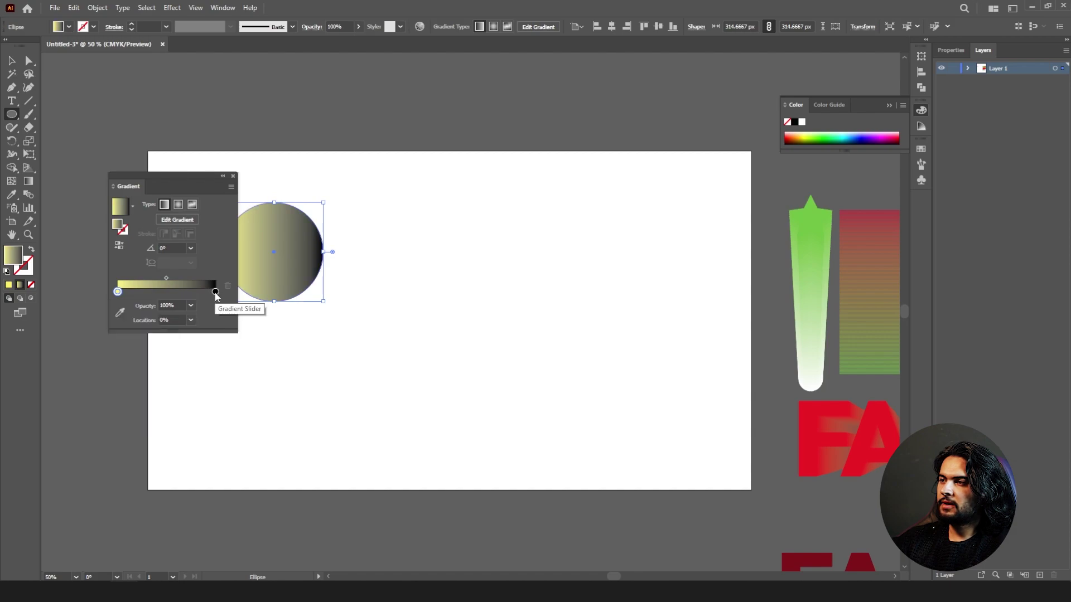
pyautogui.click(214, 303)
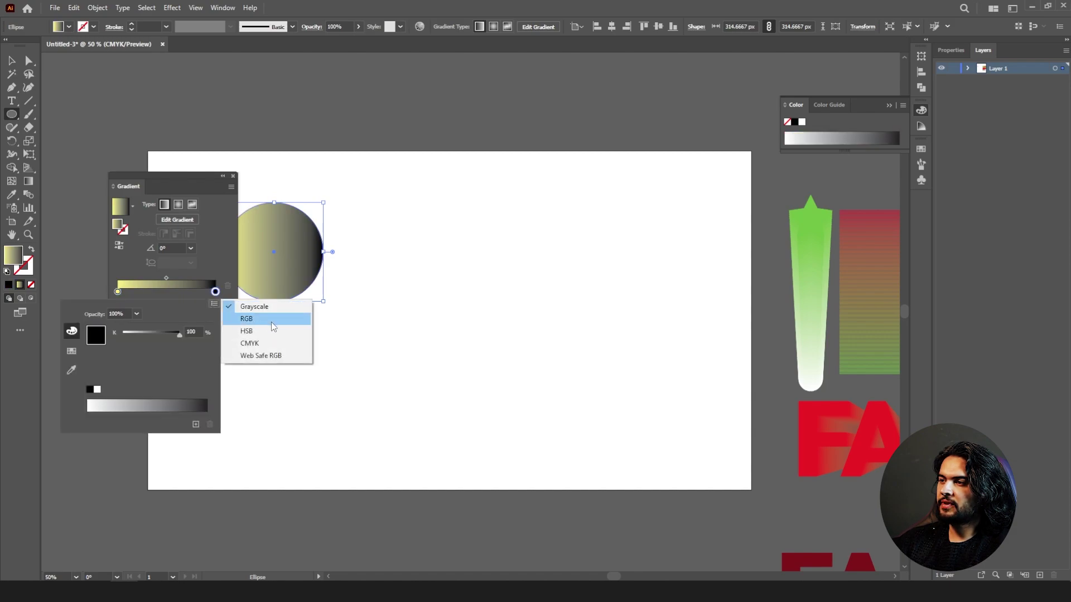
pyautogui.click(240, 330)
pyautogui.moveTo(171, 372); pyautogui.dragTo(128, 343)
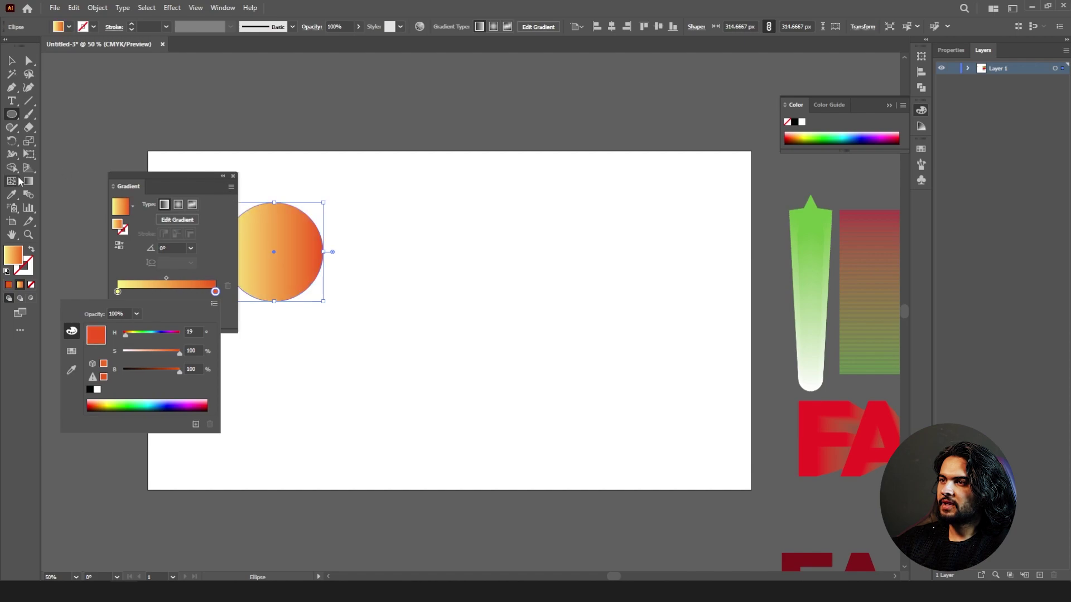
pyautogui.click(26, 185)
# Step: Drag the Gradient tool vertically so the gradient runs top to bottom
pyautogui.click(26, 185)
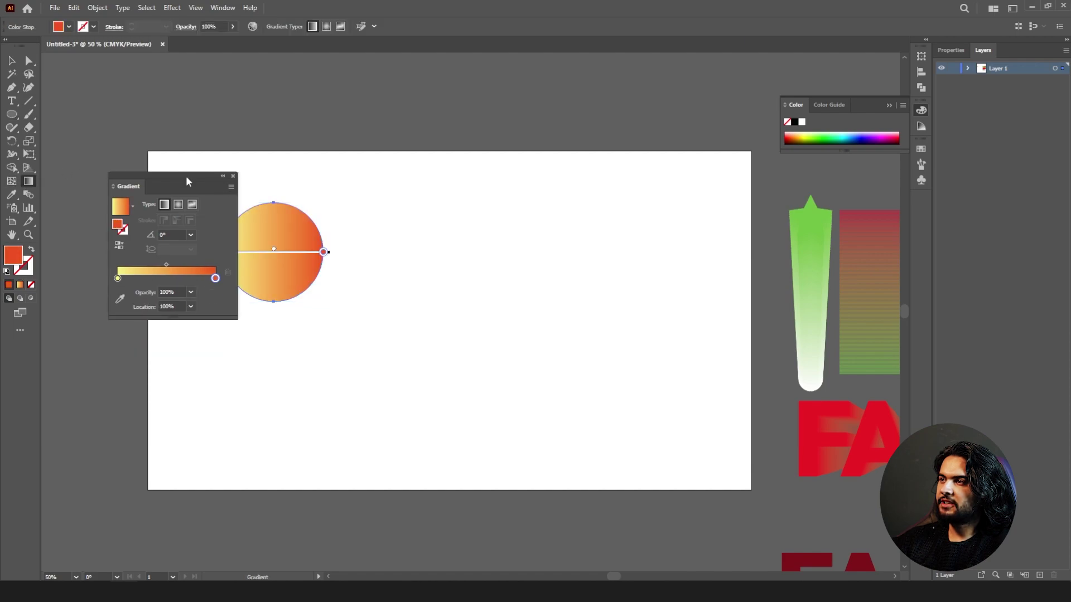
pyautogui.click(233, 177)
pyautogui.moveTo(270, 319)
pyautogui.mouseDown()
pyautogui.moveTo(273, 179)
pyautogui.moveTo(282, 303)
pyautogui.mouseUp()
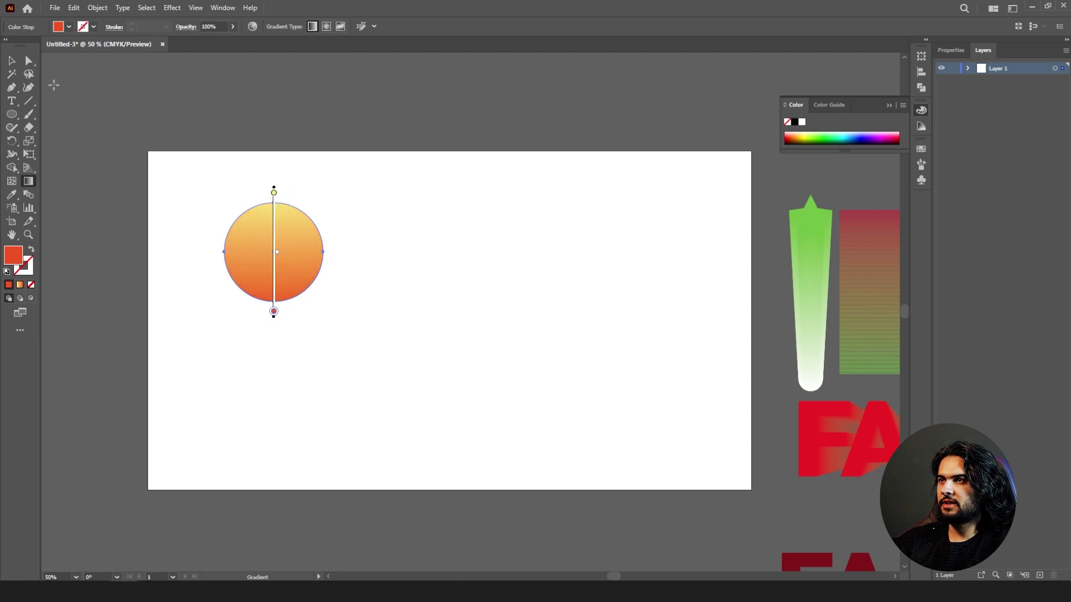
# Step: Shrink the circle to about half size and place a copy to its right
pyautogui.press('v')
pyautogui.moveTo(324, 203); pyautogui.dragTo(631, 258)
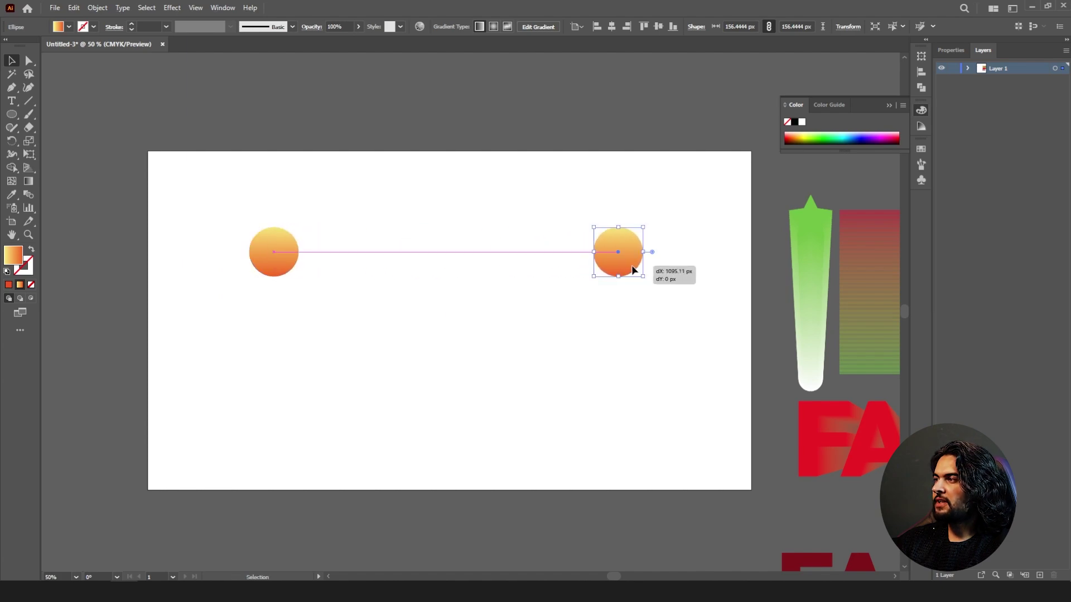
pyautogui.moveTo(657, 205); pyautogui.dragTo(256, 269)
# Step: Blend the two circles into a capsule and move it above the artboard
pyautogui.press('w')
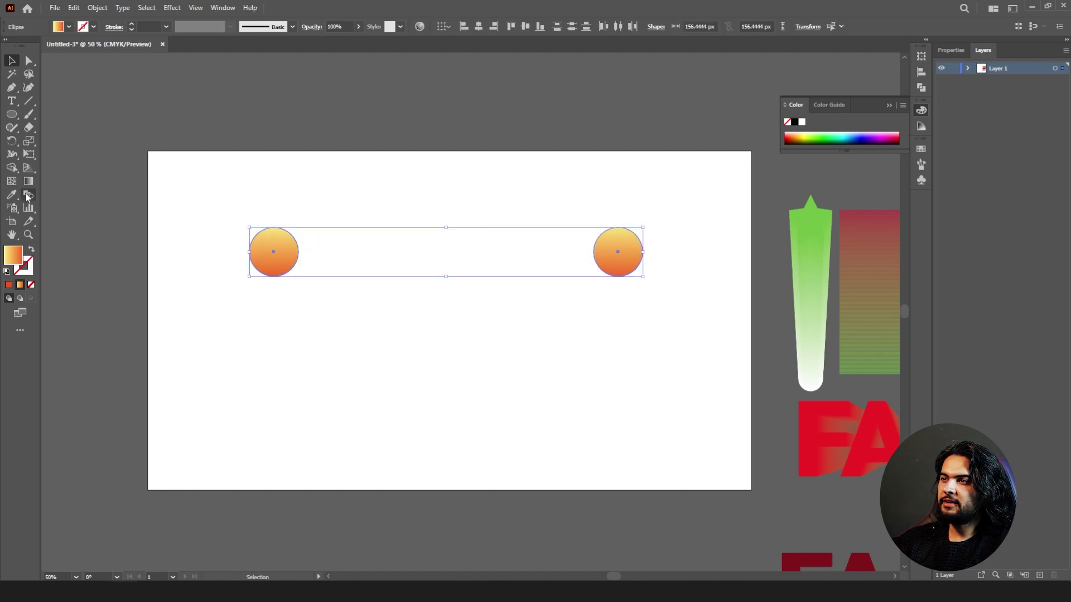
pyautogui.click(610, 251)
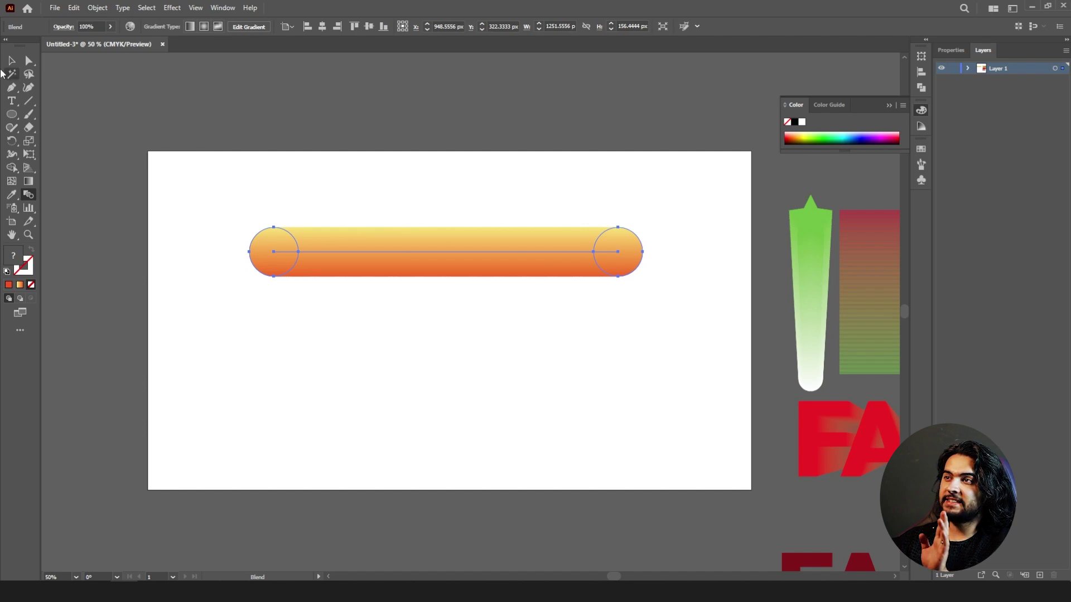
pyautogui.click(10, 63)
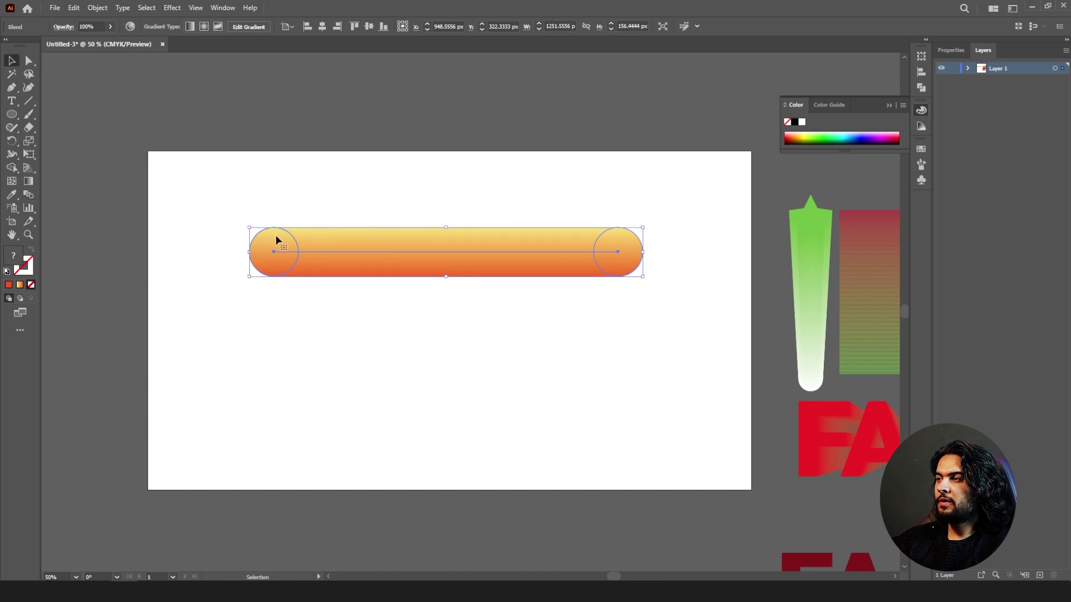
pyautogui.moveTo(275, 235); pyautogui.dragTo(368, 95)
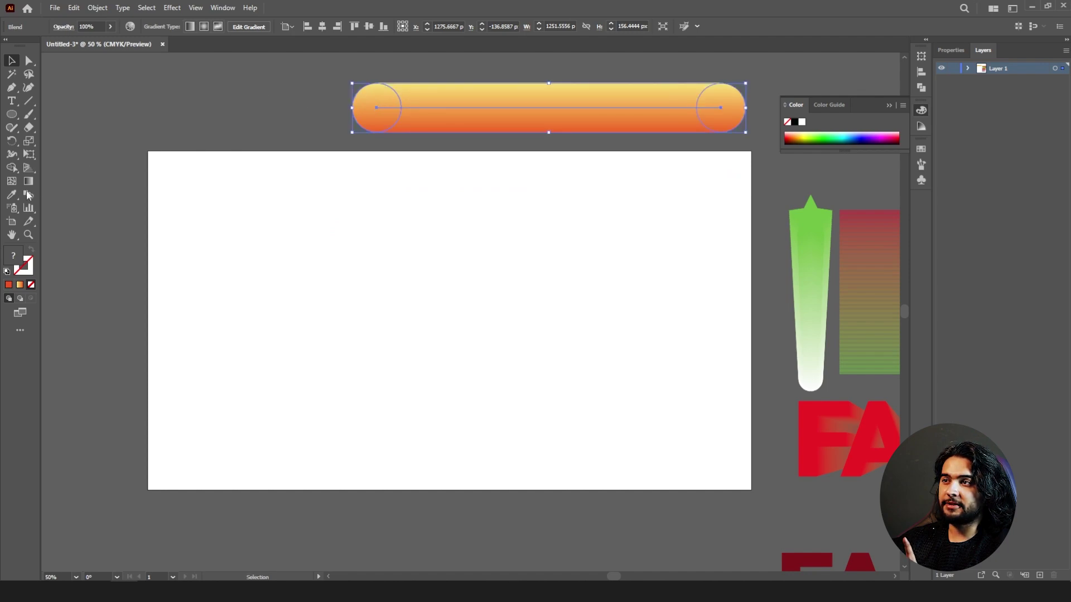
# Step: Start drawing the letter h's stem with the Pen tool
pyautogui.hotkey('ctrl', 'shift', 'a')
pyautogui.press('p')
pyautogui.click(284, 207)
pyautogui.moveTo(293, 405); pyautogui.dragTo(281, 421)
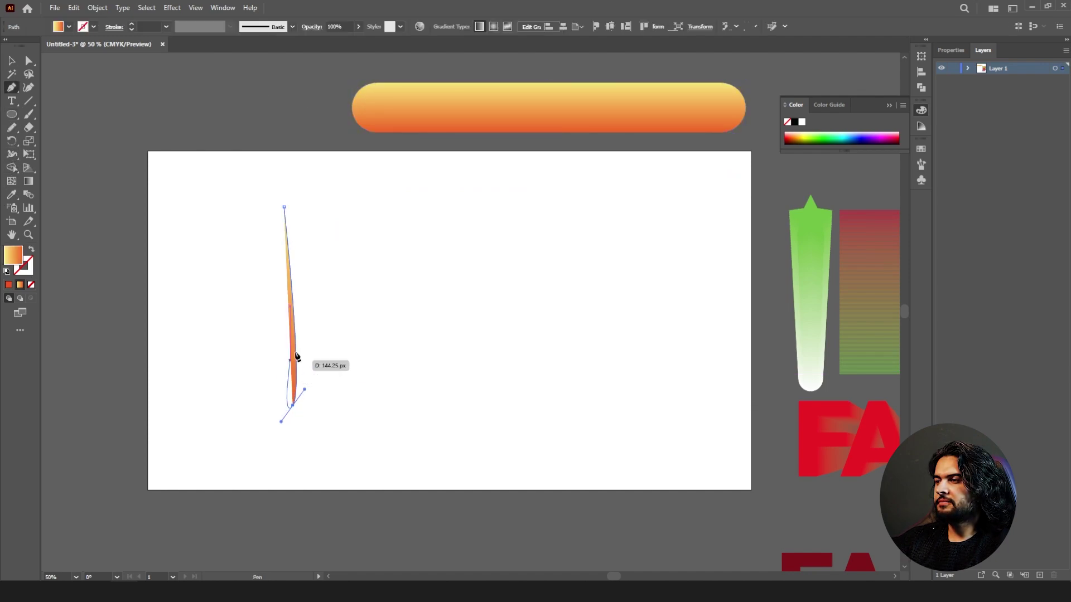
# Step: Trace the cursive word 'hey' as a stroked path with the Pen tool
pyautogui.click(32, 249)
pyautogui.moveTo(341, 321)
pyautogui.mouseDown()
pyautogui.moveTo(380, 318)
pyautogui.moveTo(447, 382)
pyautogui.mouseUp()
pyautogui.click(373, 433)
pyautogui.moveTo(440, 425); pyautogui.dragTo(489, 436)
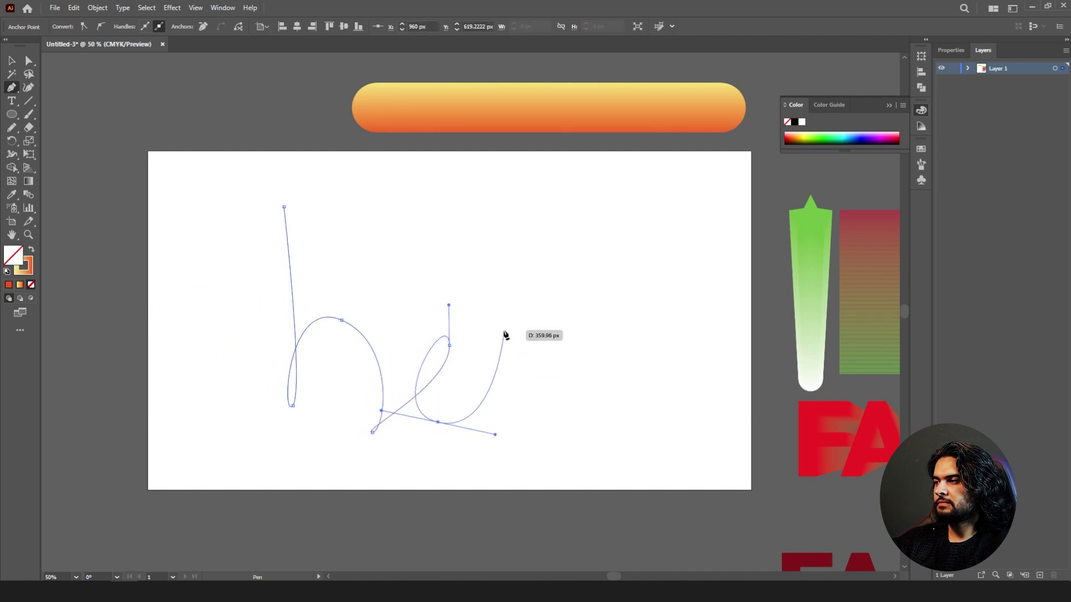
pyautogui.click(505, 330)
pyautogui.moveTo(527, 406); pyautogui.dragTo(574, 394)
pyautogui.click(561, 329)
pyautogui.moveTo(536, 501); pyautogui.dragTo(477, 523)
pyautogui.moveTo(476, 514); pyautogui.dragTo(428, 490)
pyautogui.click(506, 448)
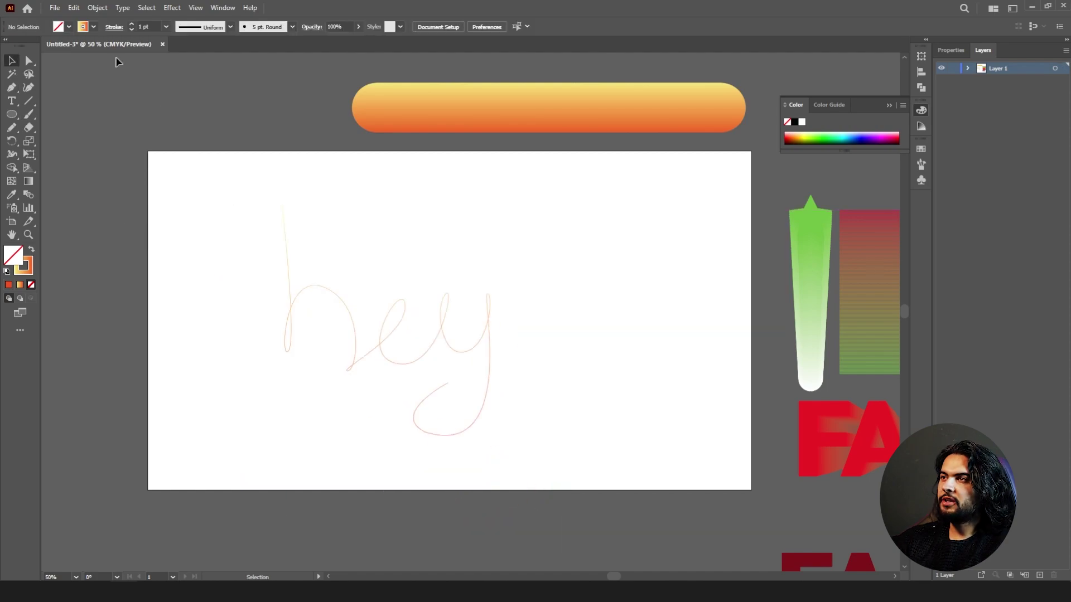
# Step: Select the capsule blend together with the hey path and check the Blend menu
pyautogui.click(104, 9)
pyautogui.moveTo(214, 349)
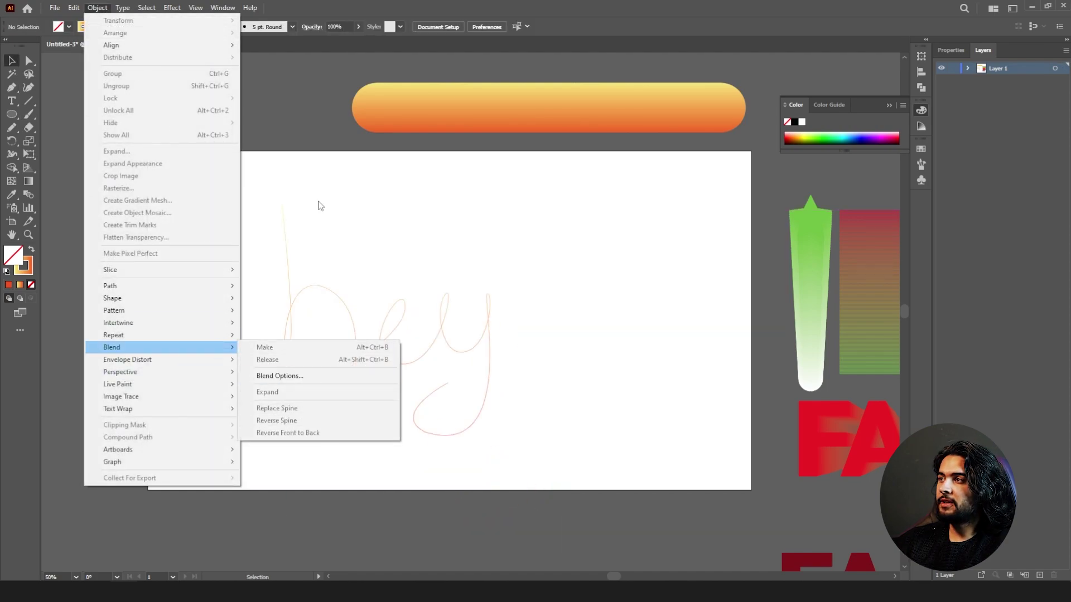
pyautogui.click(443, 111)
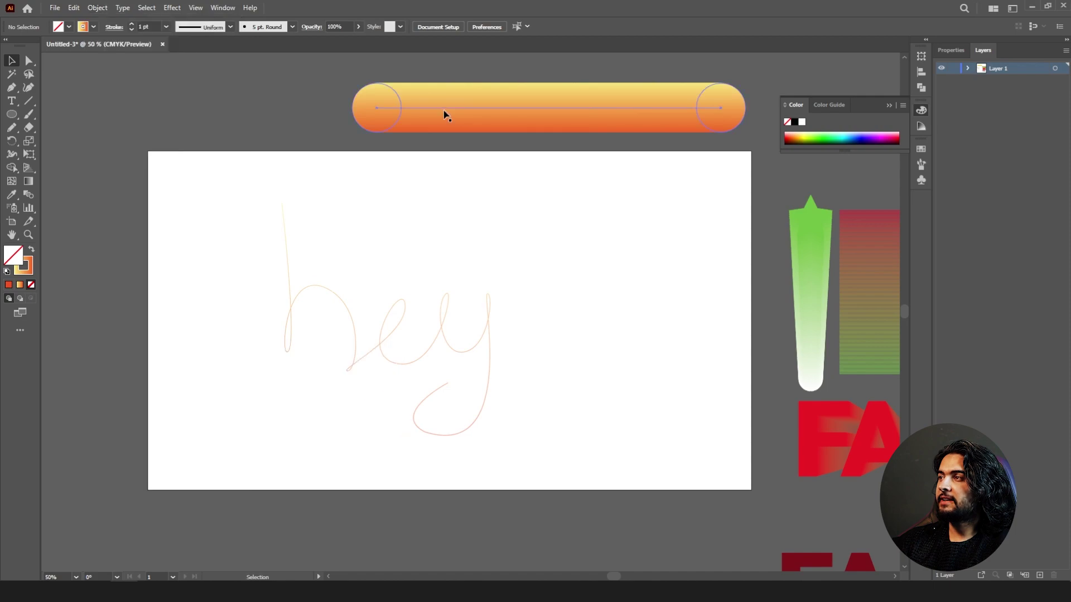
pyautogui.keyDown('shift'); pyautogui.click(311, 283); pyautogui.keyUp('shift')
pyautogui.click(99, 8)
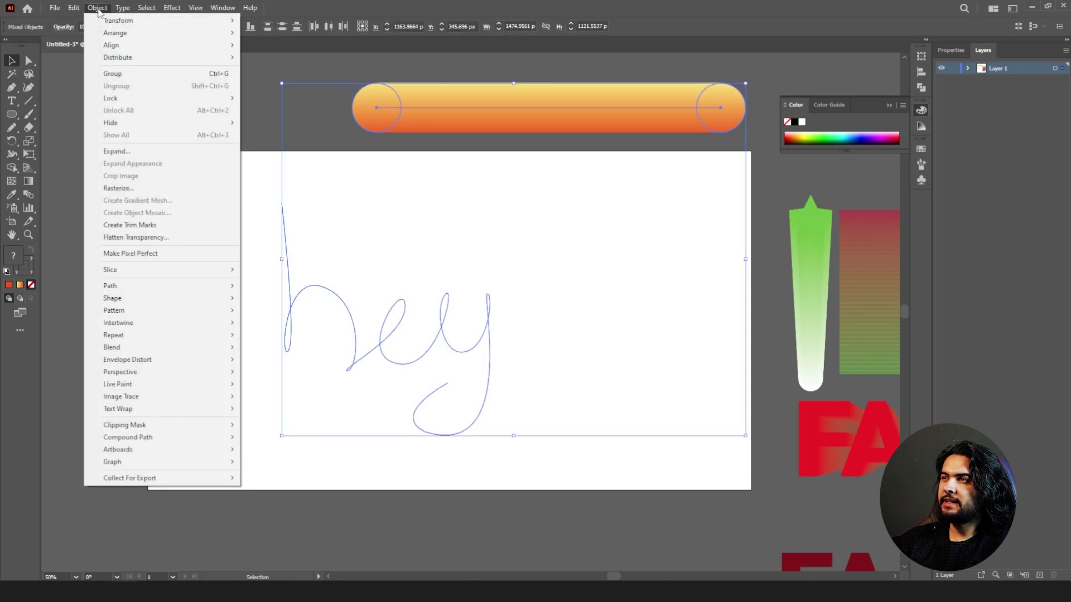
pyautogui.moveTo(189, 352)
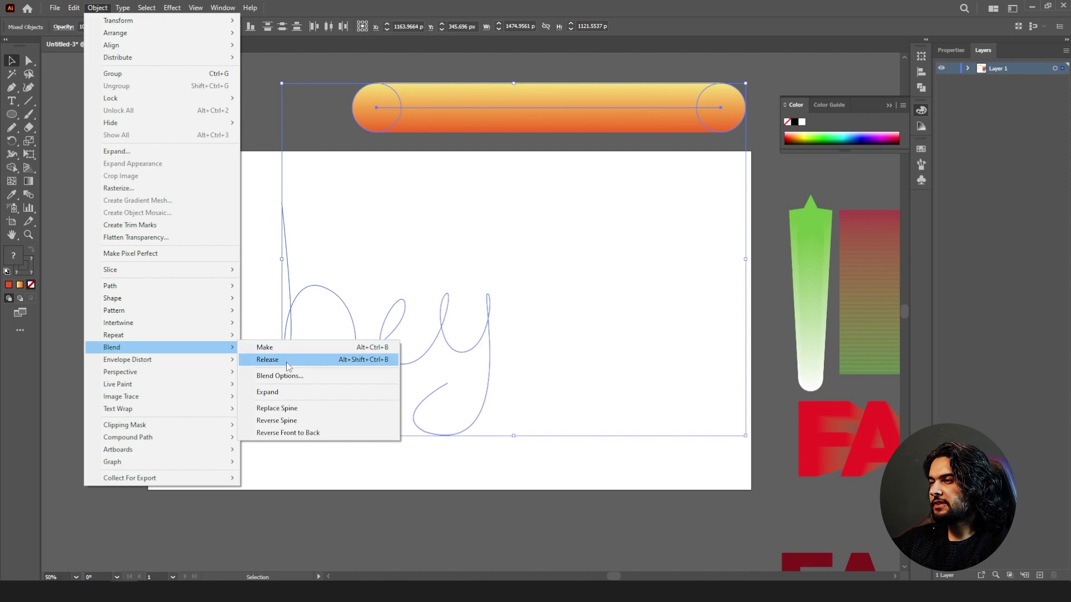
# Step: Scale down the capsule blend, then apply Replace Spine so it runs along the hey path
pyautogui.click(274, 407)
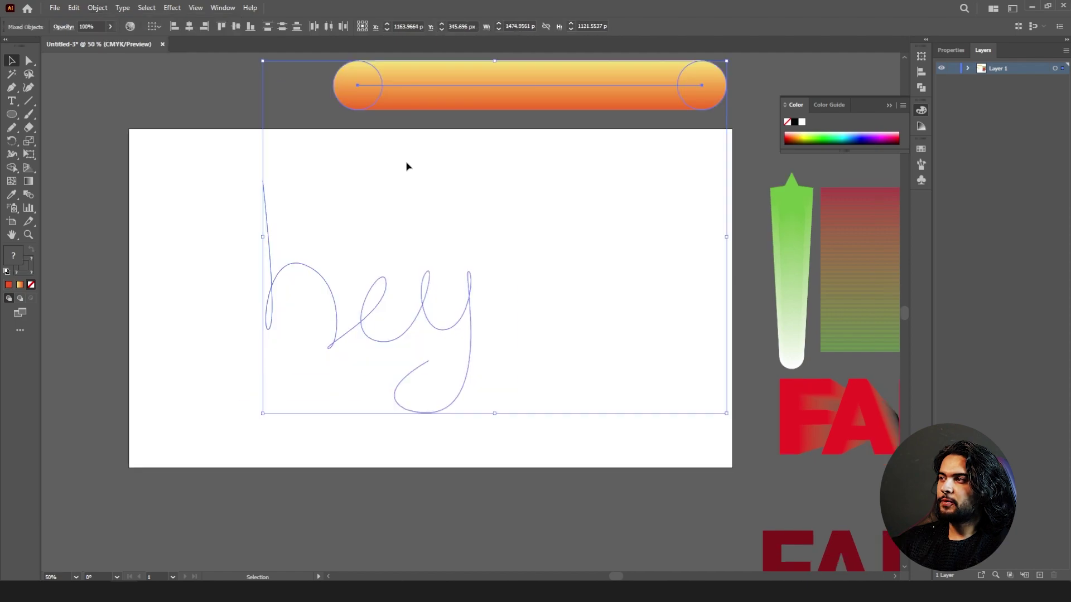
pyautogui.click(368, 116)
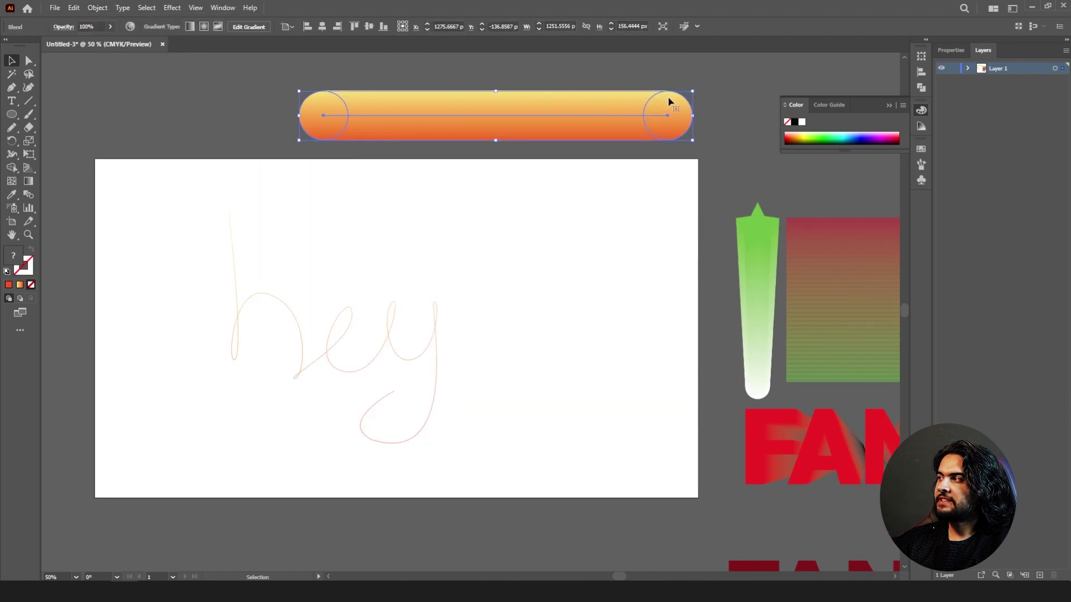
pyautogui.moveTo(692, 89); pyautogui.dragTo(641, 105)
pyautogui.moveTo(162, 95); pyautogui.dragTo(560, 352)
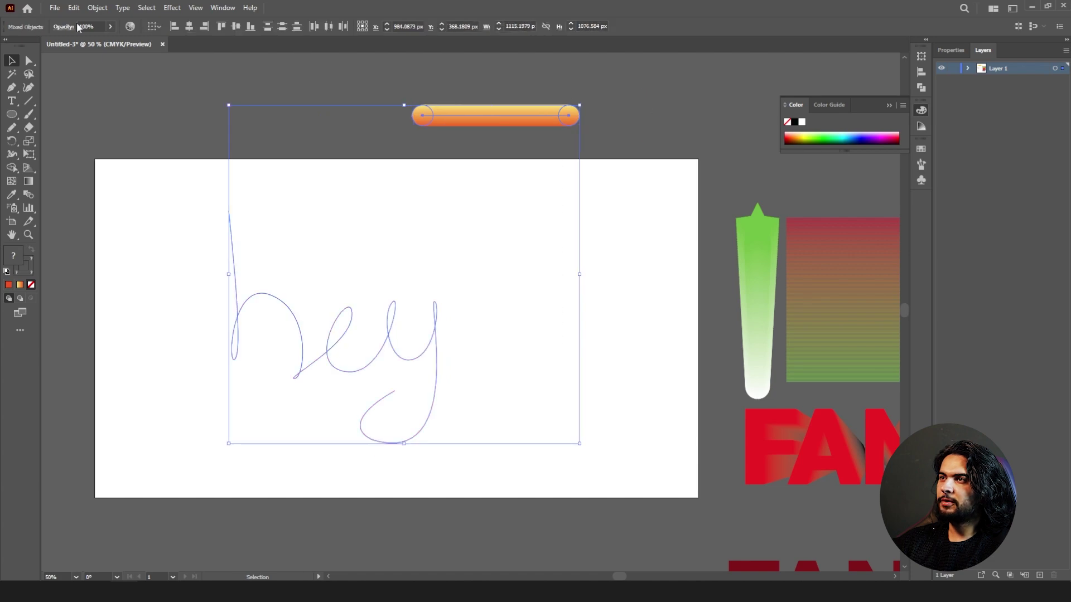
pyautogui.click(75, 8)
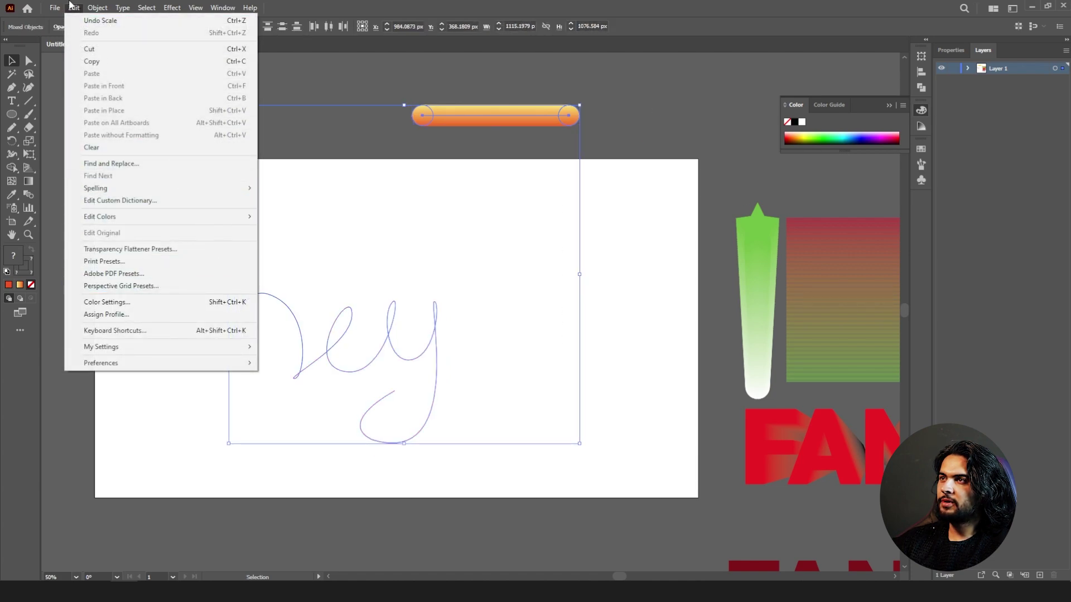
pyautogui.click(97, 8)
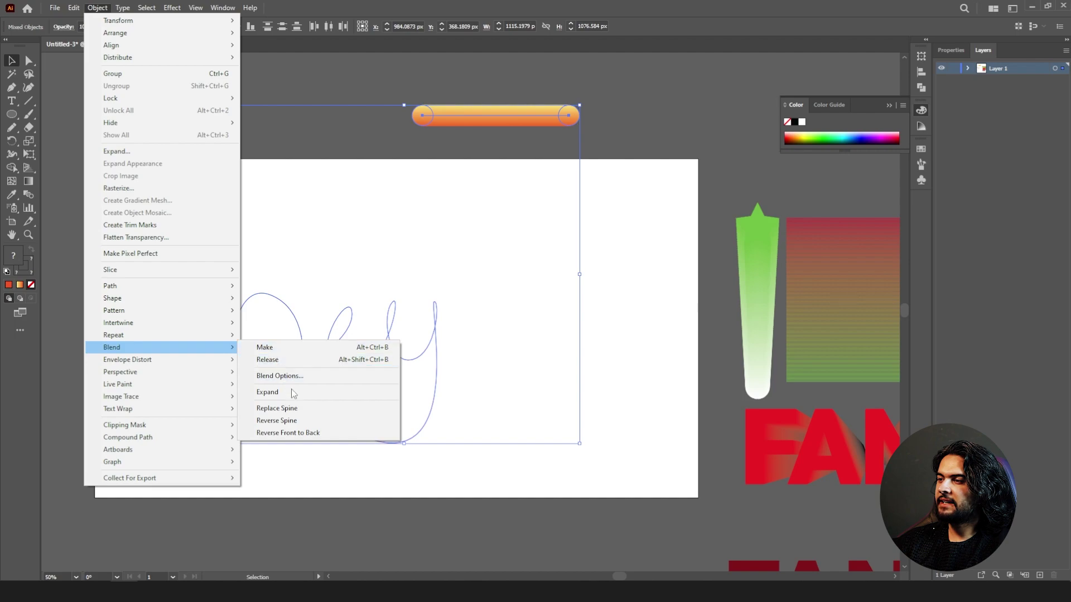
pyautogui.click(295, 409)
pyautogui.click(307, 272)
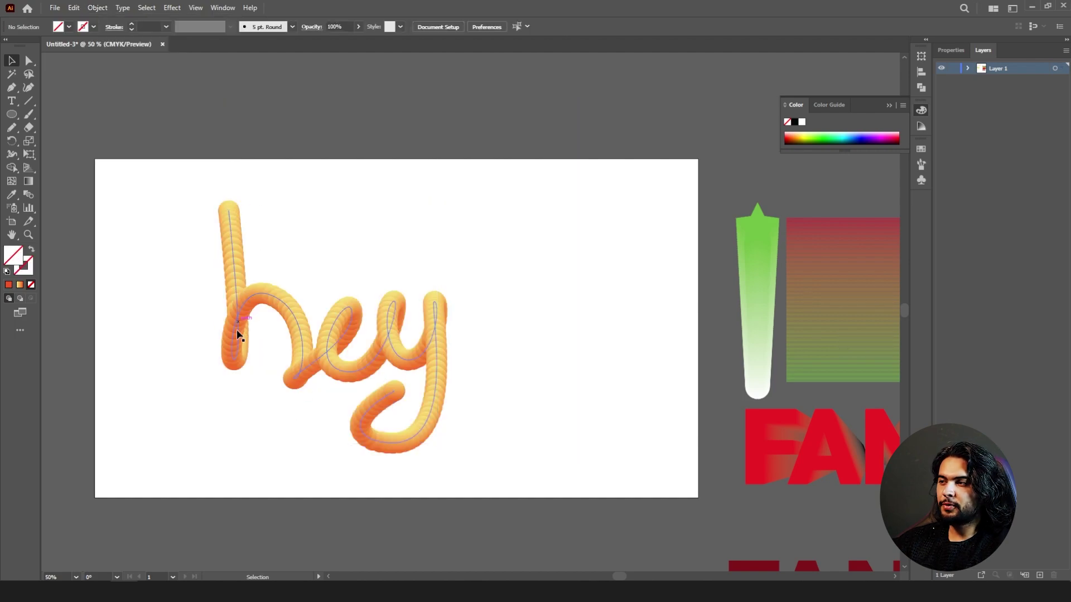
# Step: Undo the spine replacement and release the capsule blend back into two circles
pyautogui.hotkey('ctrl', 'z')
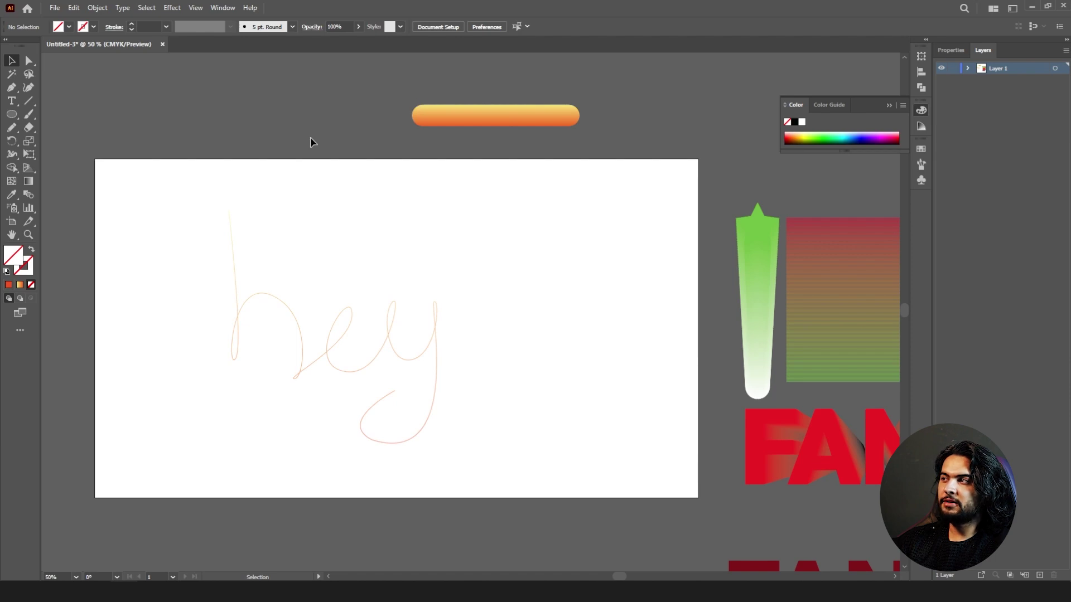
pyautogui.click(465, 109)
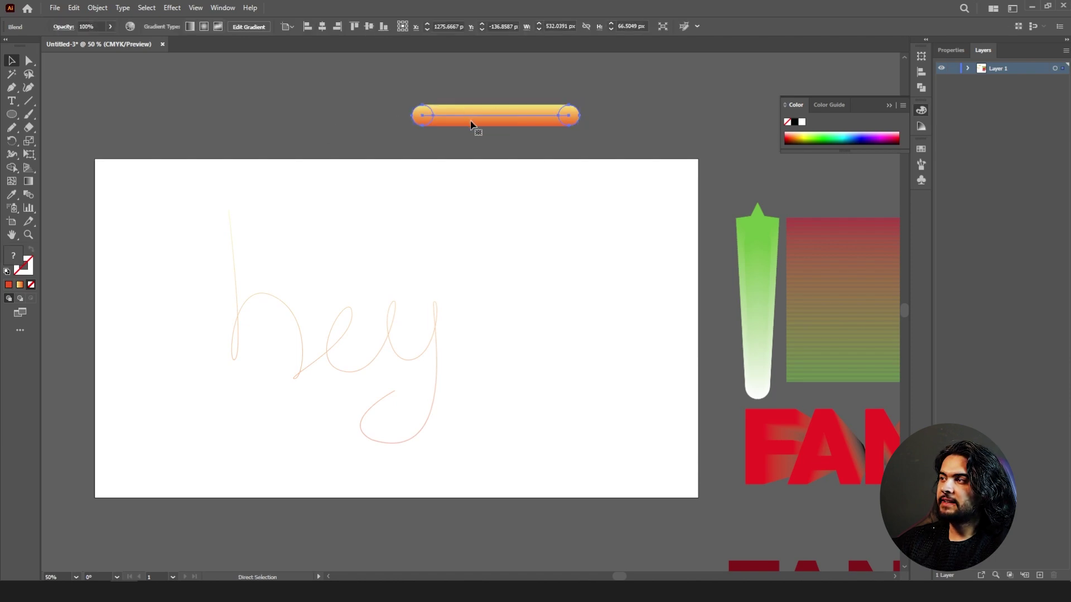
pyautogui.click(97, 7)
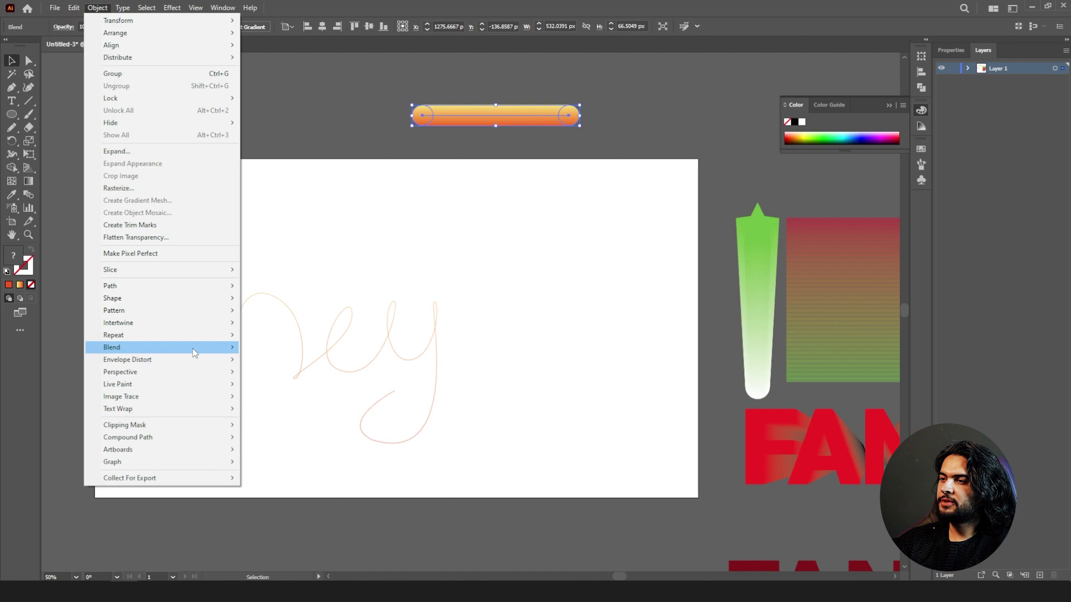
pyautogui.moveTo(195, 351)
pyautogui.click(297, 360)
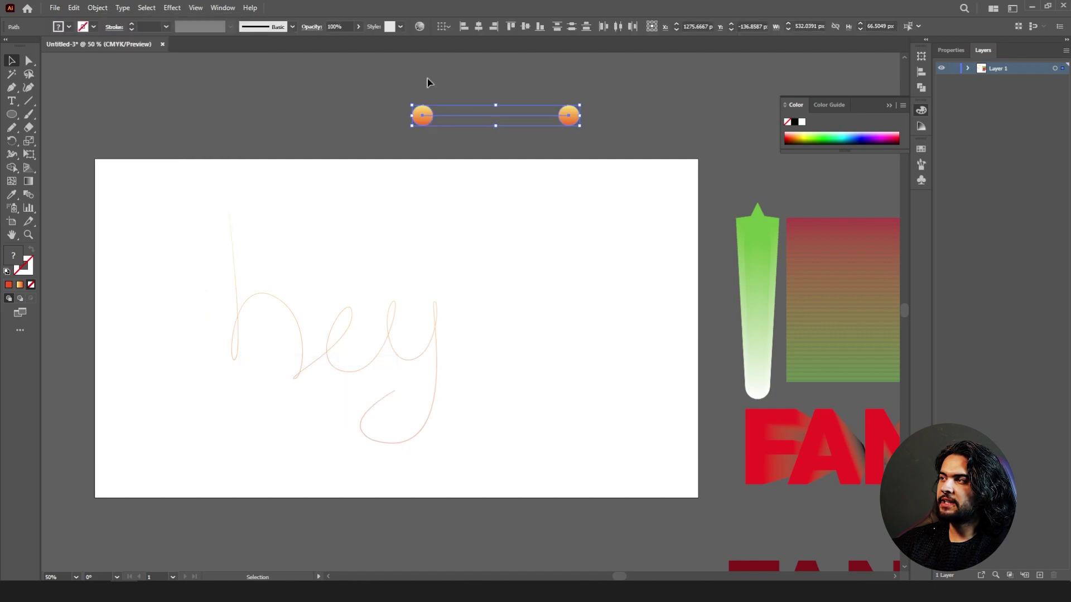
# Step: Set Blend Options to 600 specified steps
pyautogui.click(96, 7)
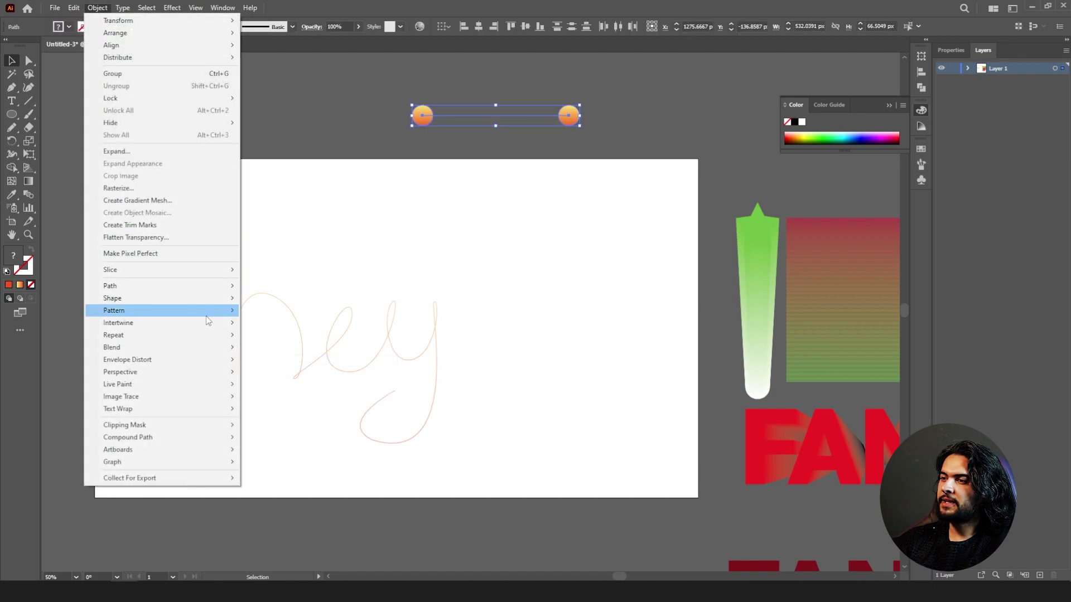
pyautogui.moveTo(205, 347)
pyautogui.click(276, 376)
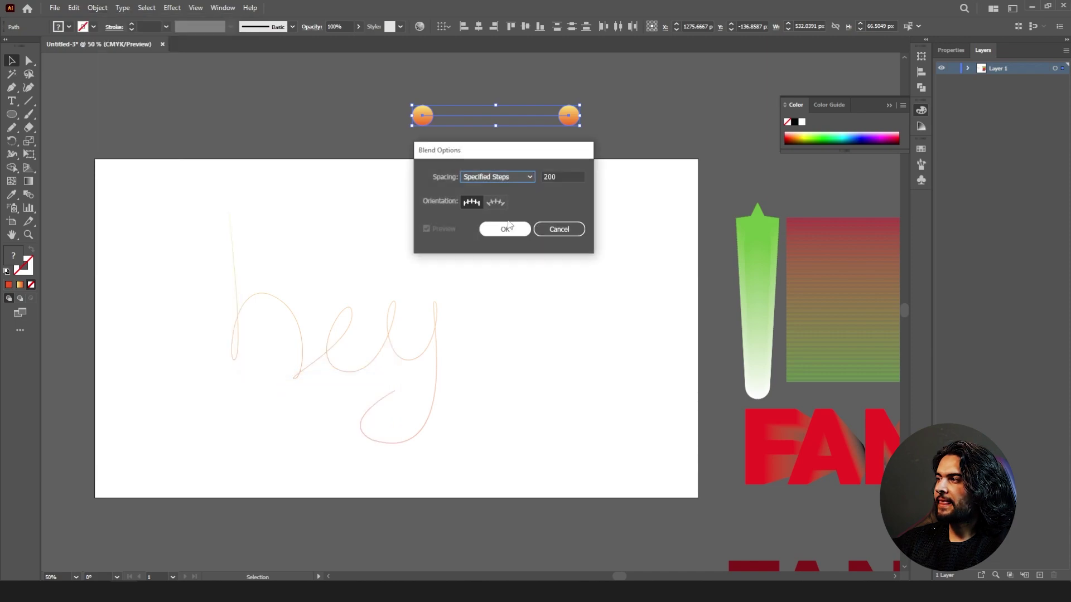
pyautogui.doubleClick(546, 177)
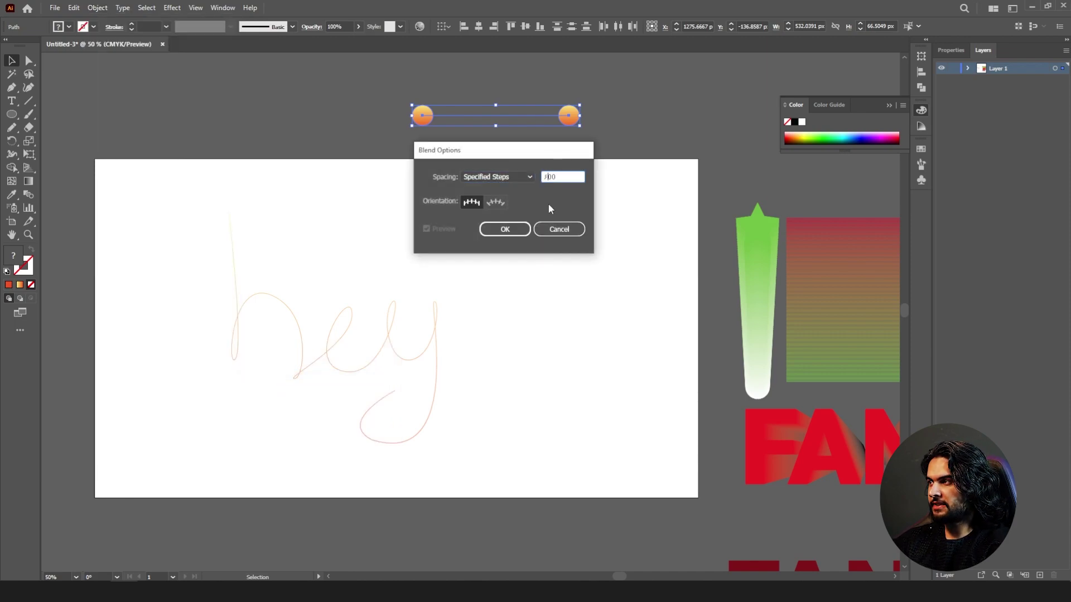
pyautogui.click(505, 228)
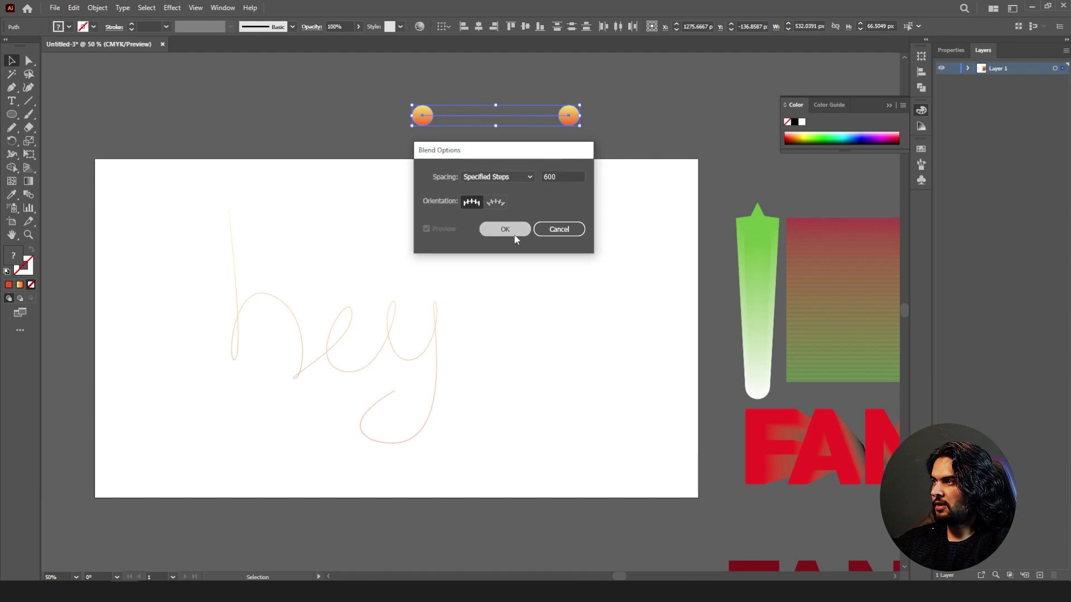
pyautogui.click(27, 198)
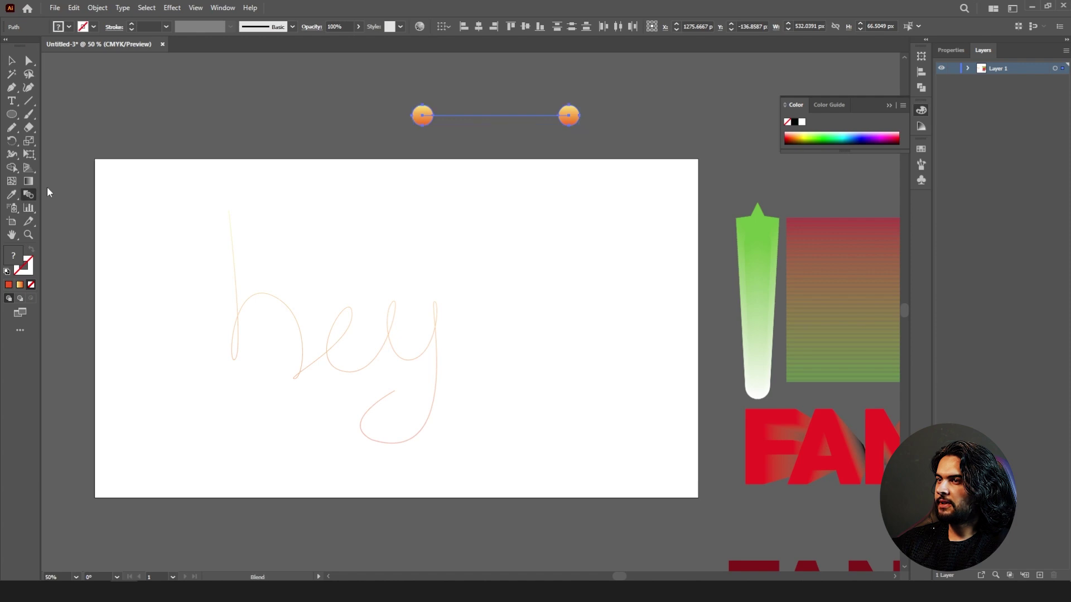
# Step: Apply Replace Spine to run the capsule blend along the hey path, view it, then undo
pyautogui.click(12, 60)
pyautogui.click(97, 7)
pyautogui.moveTo(205, 348)
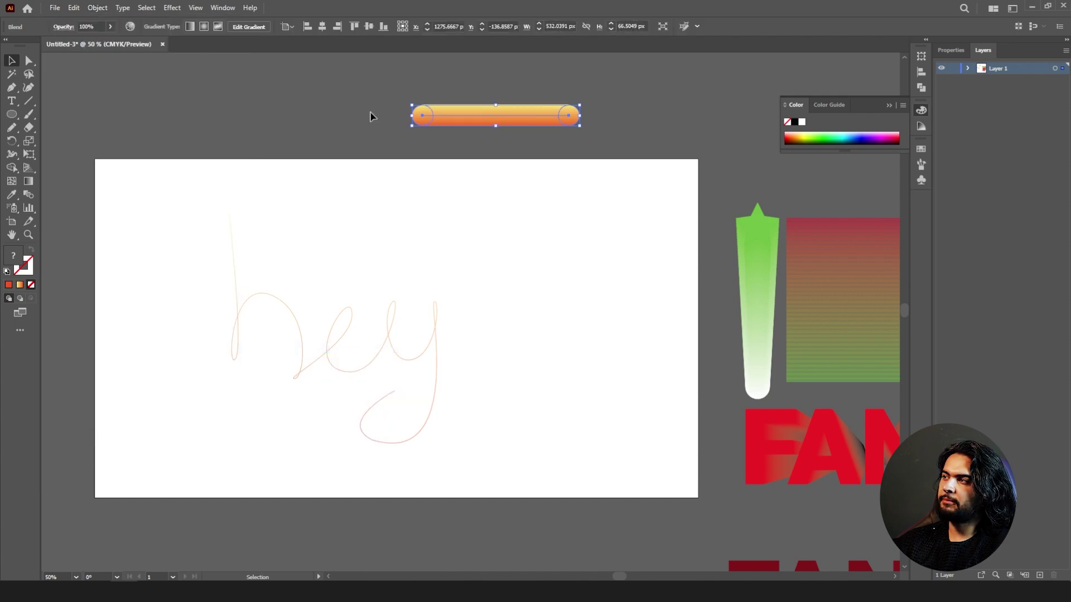
pyautogui.moveTo(209, 92); pyautogui.dragTo(554, 351)
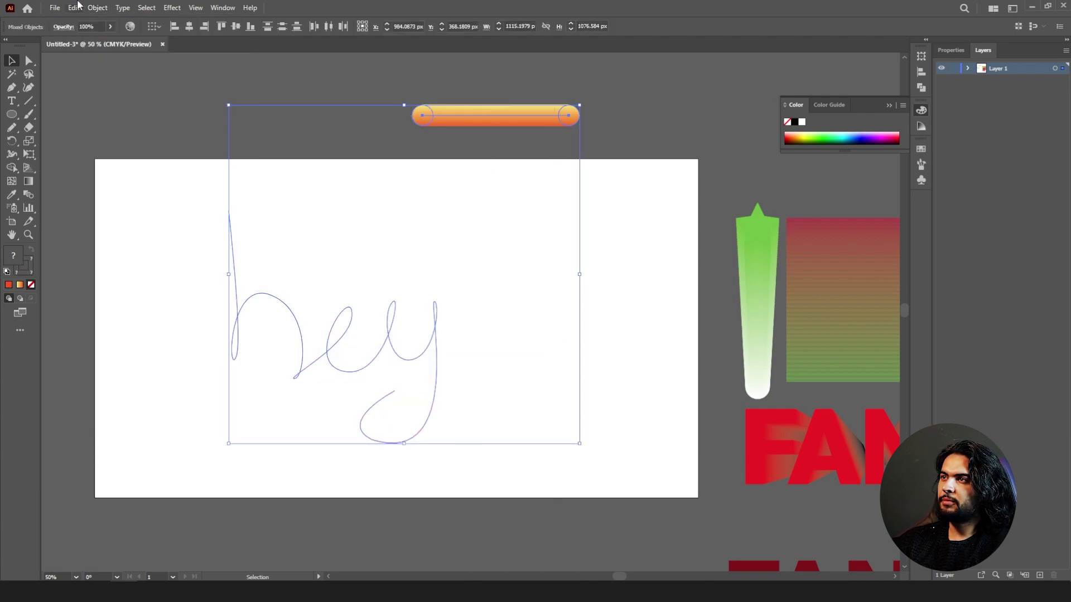
pyautogui.click(122, 7)
pyautogui.moveTo(97, 7)
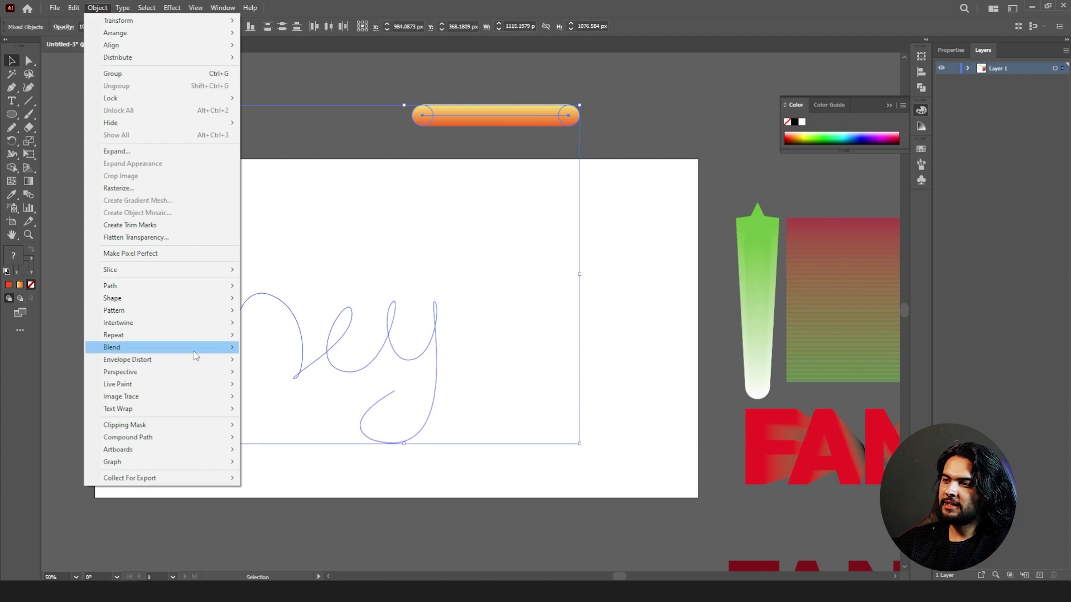
pyautogui.moveTo(193, 351)
pyautogui.click(296, 406)
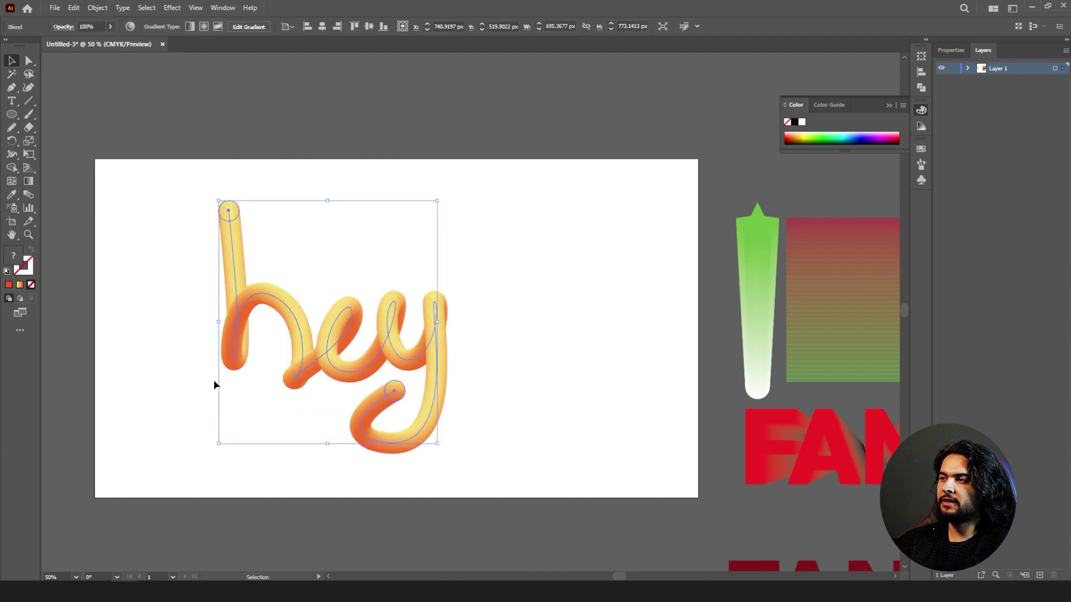
pyautogui.click(176, 333)
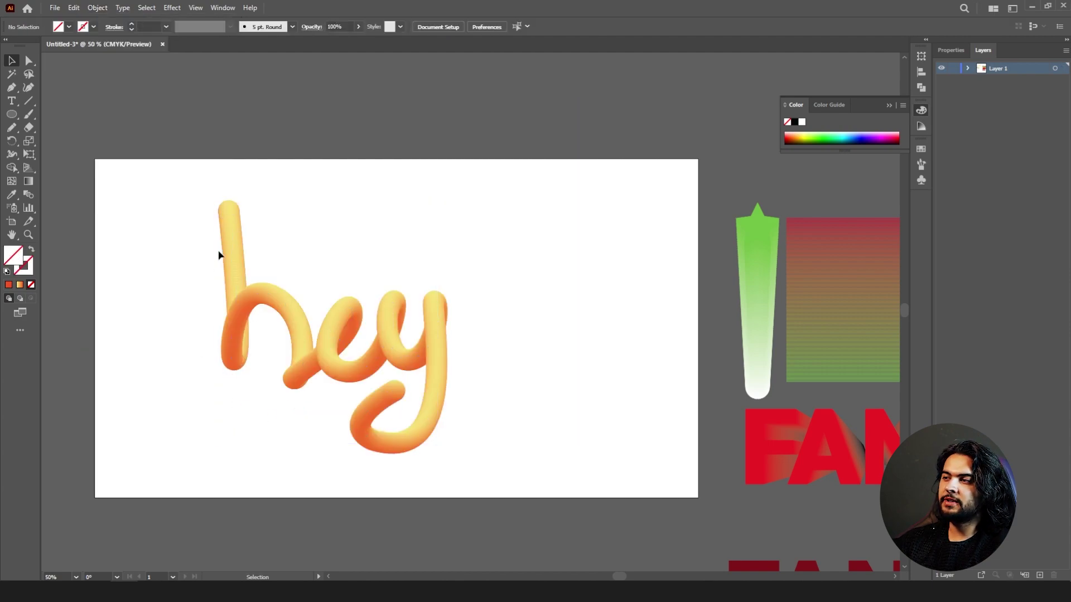
pyautogui.hotkey('ctrl', 'z')
pyautogui.hotkey('ctrl', 'z')
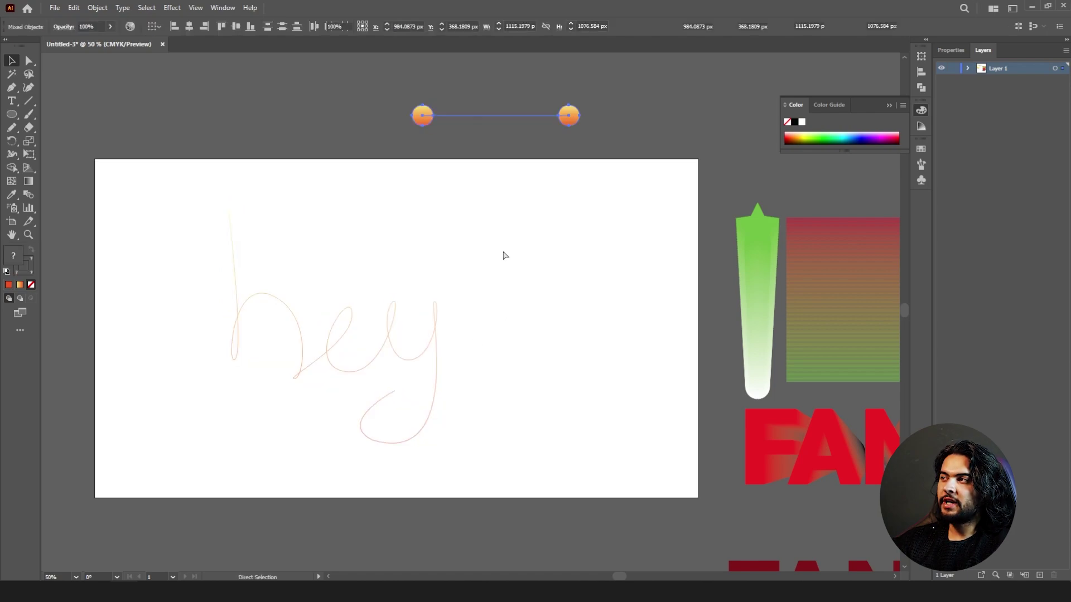
# Step: Set Blend Options to 100 specified steps and reblend the two orange circles
pyautogui.click(97, 8)
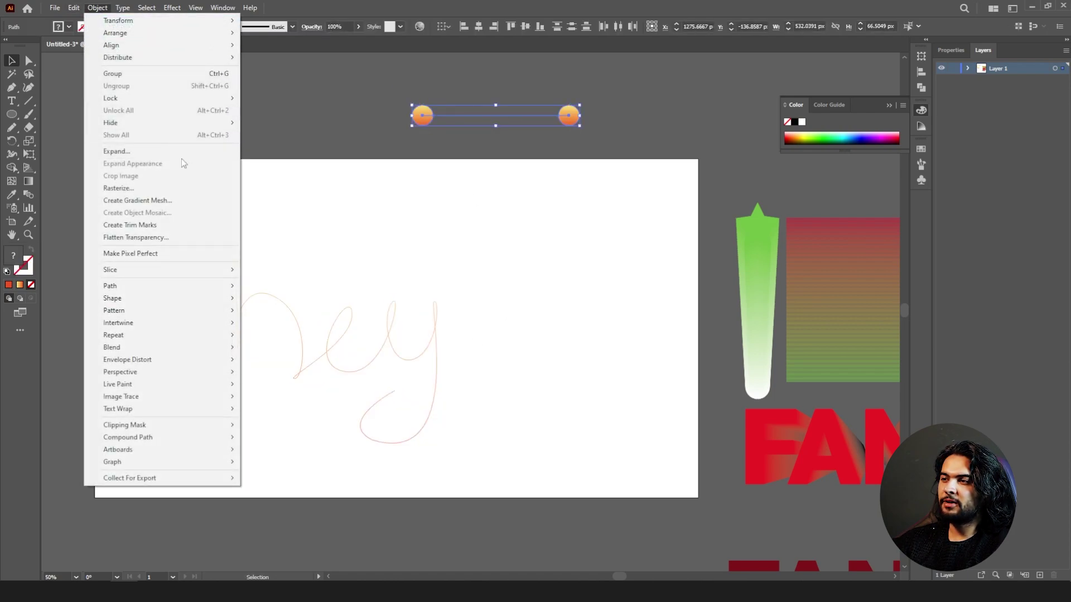
pyautogui.moveTo(223, 347)
pyautogui.click(268, 376)
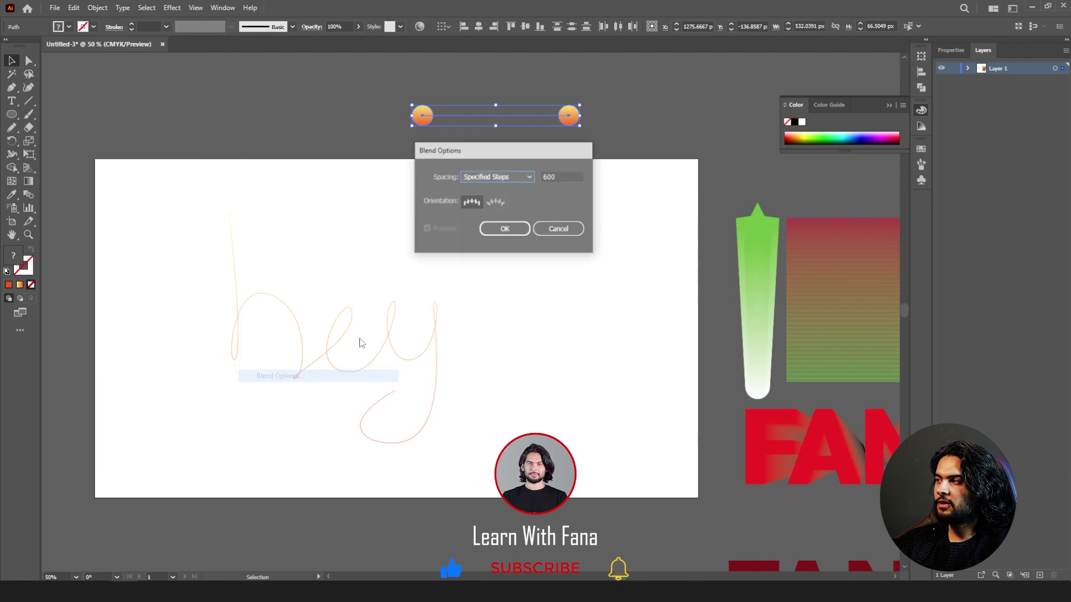
pyautogui.click(545, 177)
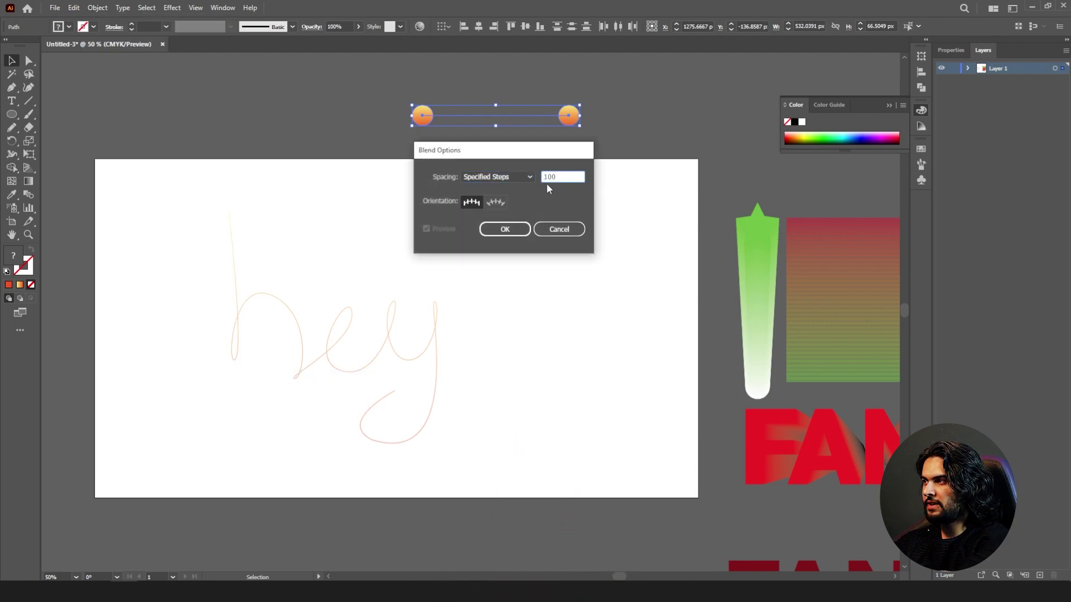
pyautogui.click(529, 229)
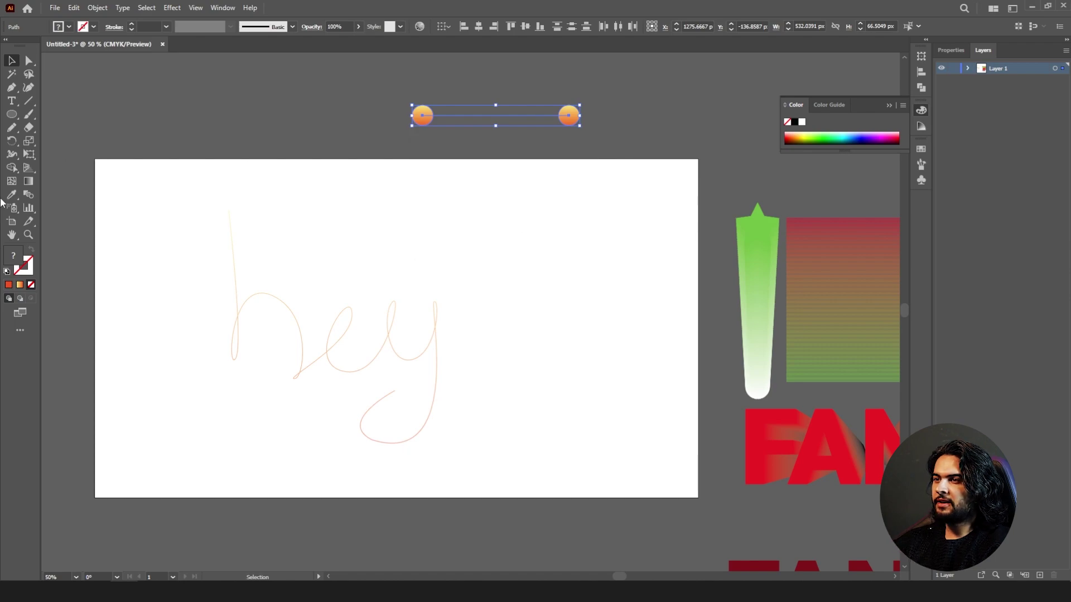
pyautogui.click(97, 7)
pyautogui.moveTo(111, 342)
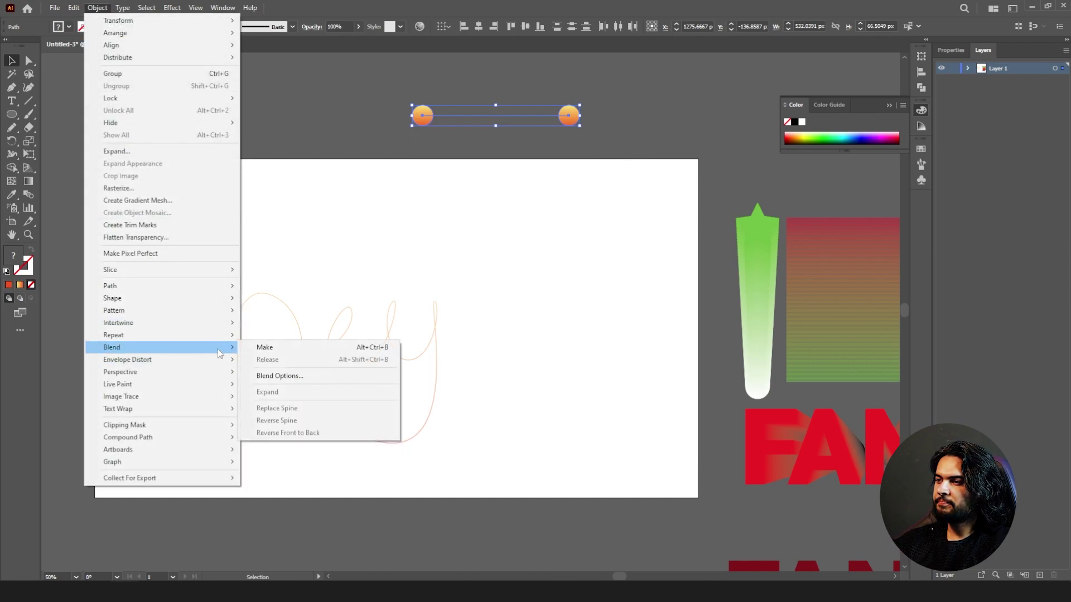
pyautogui.click(264, 347)
# Step: Replace the blend's spine with the hey path and zoom in on the tube lettering
pyautogui.moveTo(144, 123); pyautogui.dragTo(510, 374)
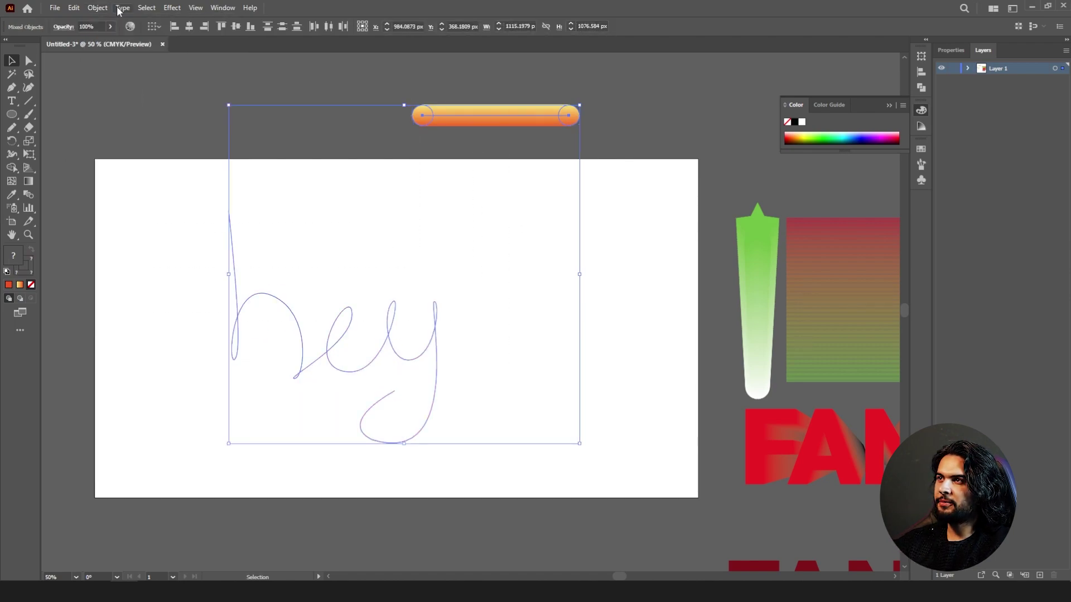
pyautogui.click(106, 8)
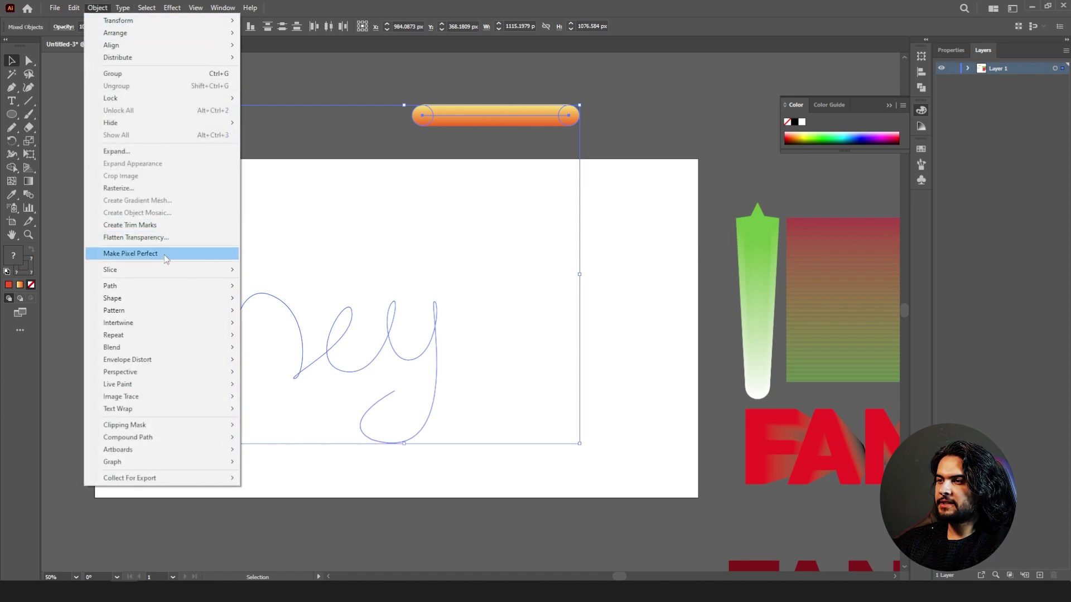
pyautogui.moveTo(204, 348)
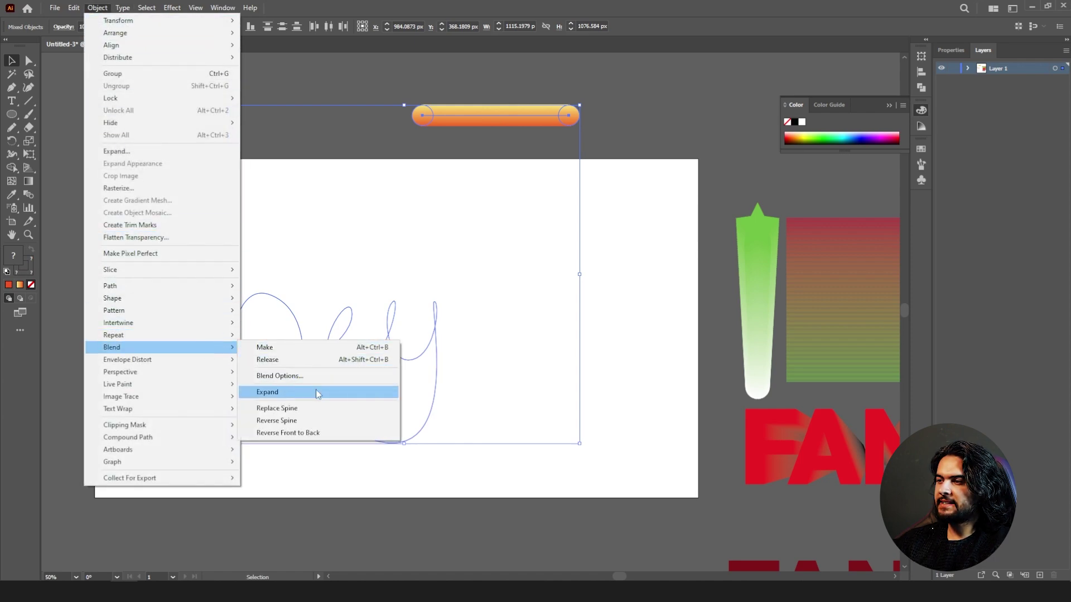
pyautogui.click(317, 409)
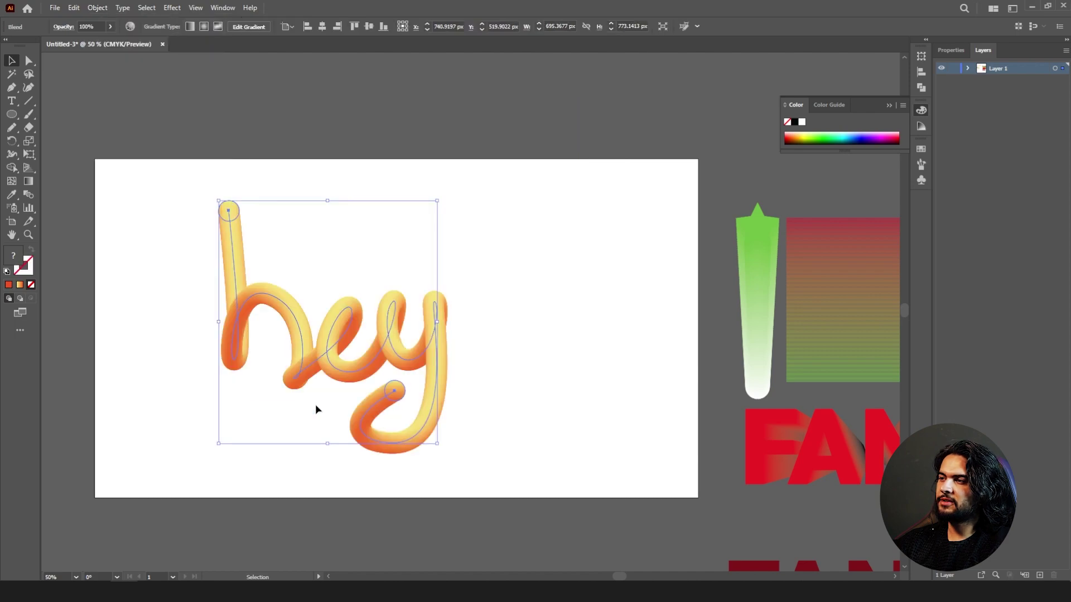
pyautogui.click(320, 236)
pyautogui.hotkey('ctrl', '1')
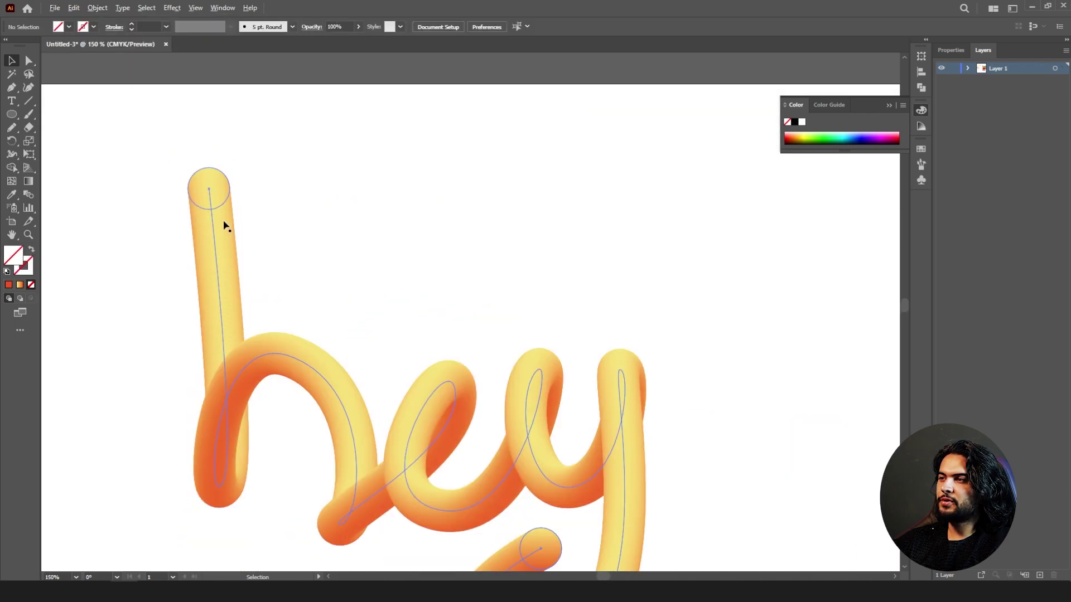
pyautogui.moveTo(318, 267); pyautogui.dragTo(314, 131)
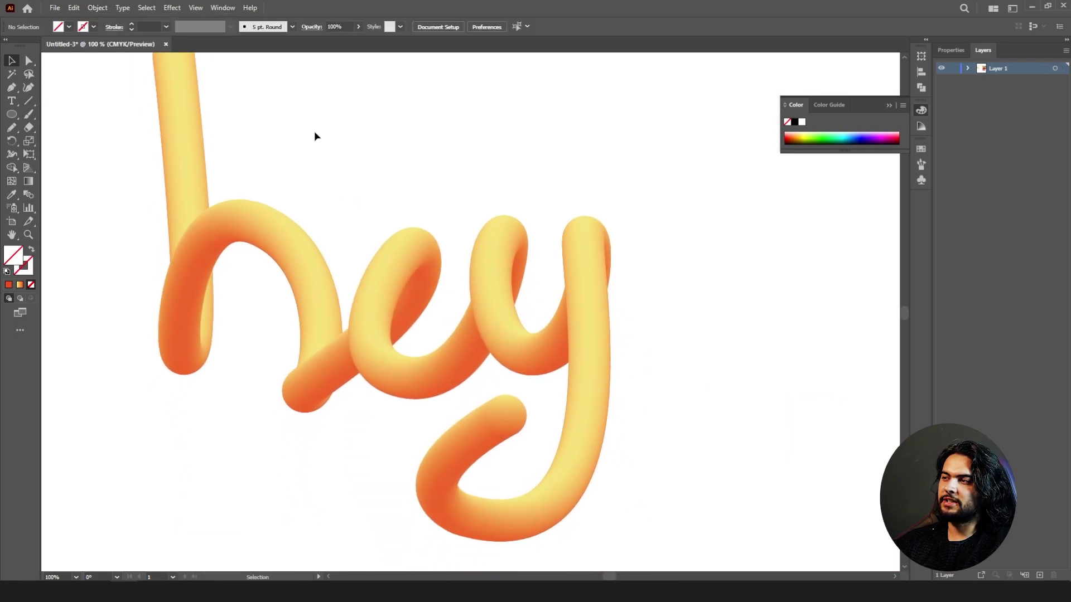
pyautogui.hotkey('ctrl', '-')
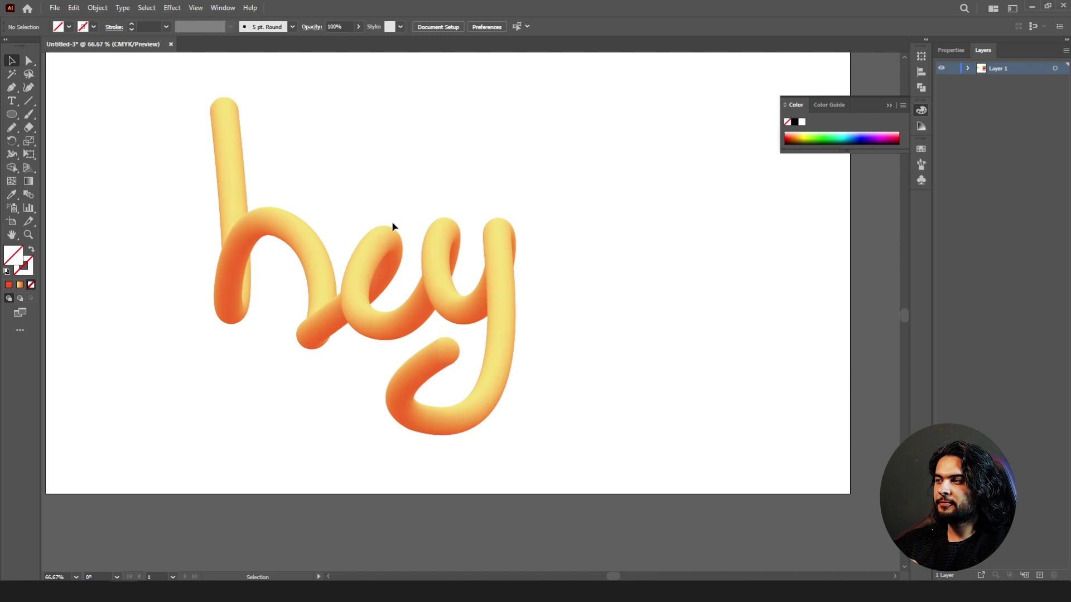
pyautogui.click(244, 143)
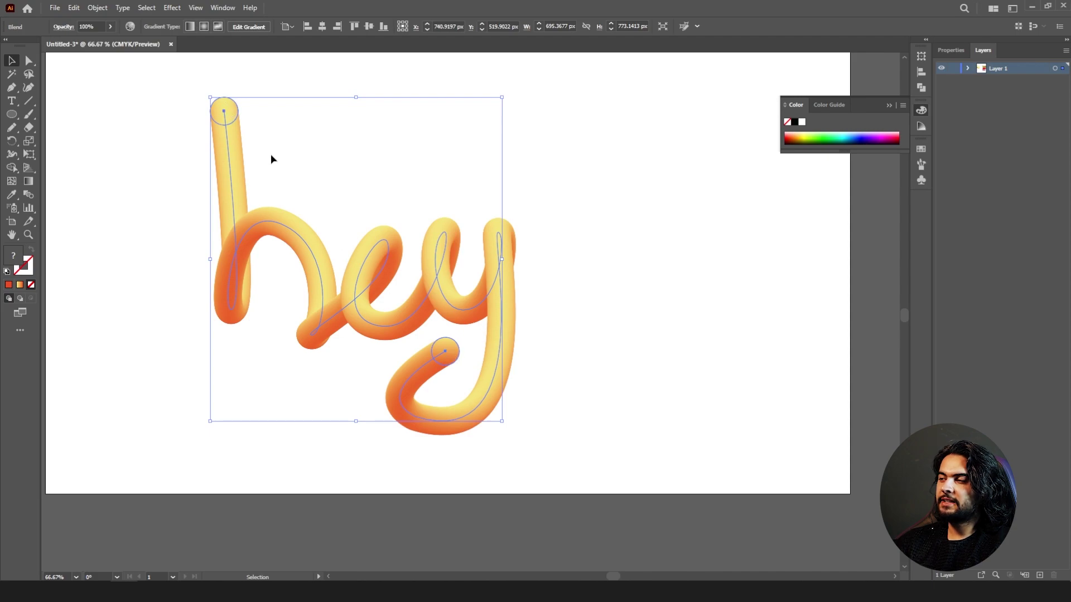
# Step: In Isolation Mode, enlarge the h's start circle to about 147 px and shrink the y-tail circle to 32 px
pyautogui.doubleClick(232, 109)
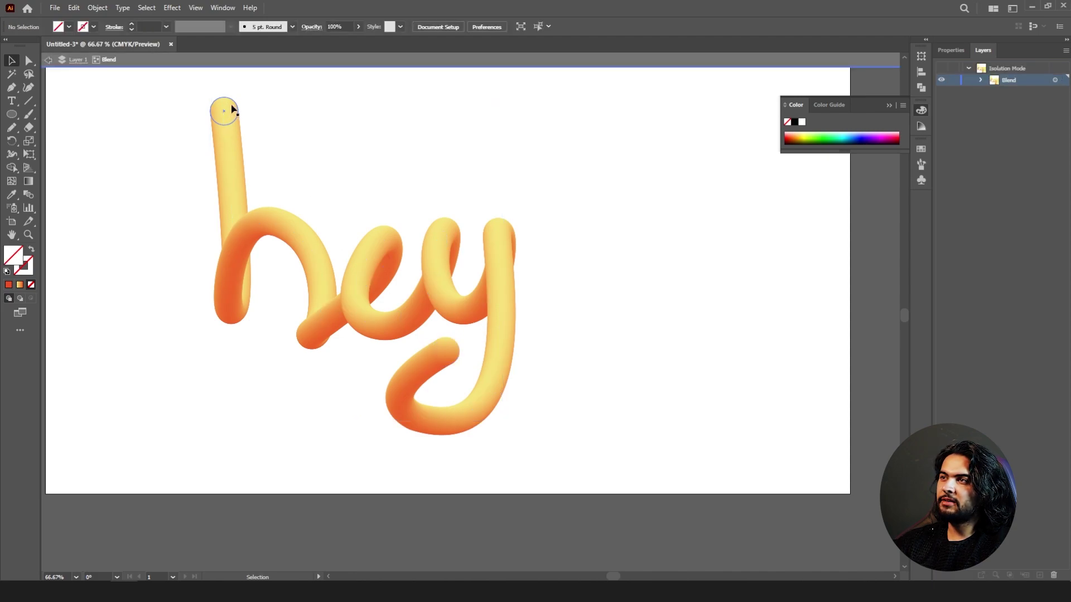
pyautogui.click(234, 116)
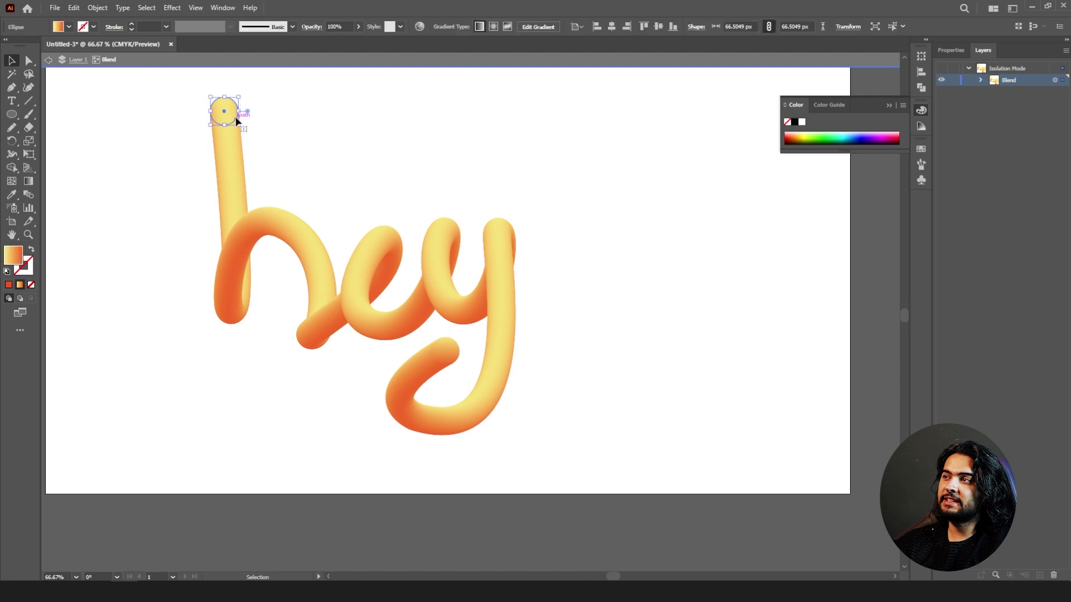
pyautogui.moveTo(242, 97); pyautogui.dragTo(223, 110)
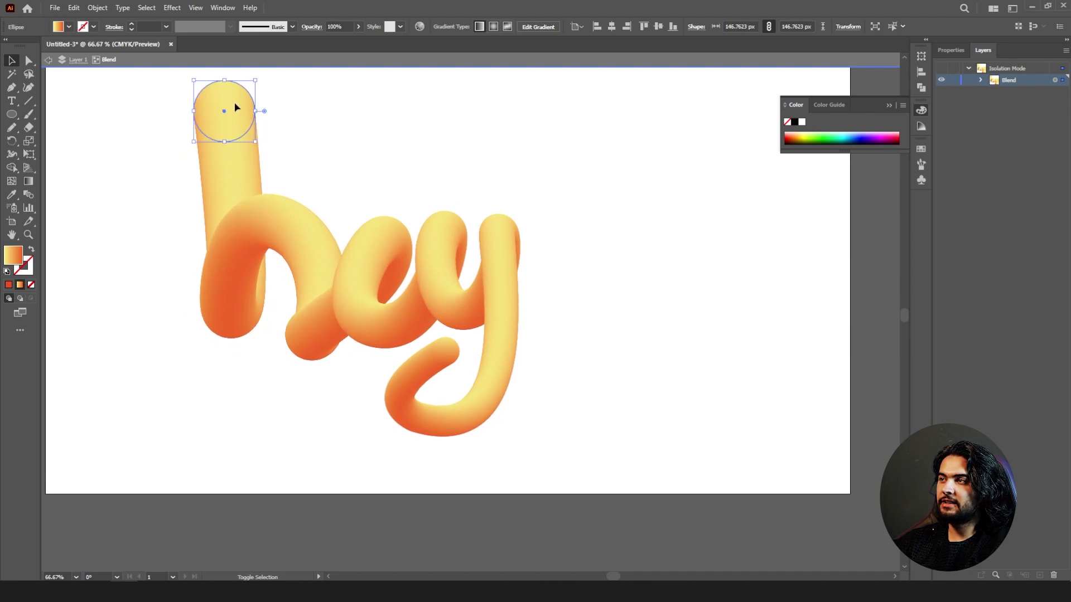
pyautogui.click(453, 350)
pyautogui.moveTo(463, 337); pyautogui.dragTo(453, 346)
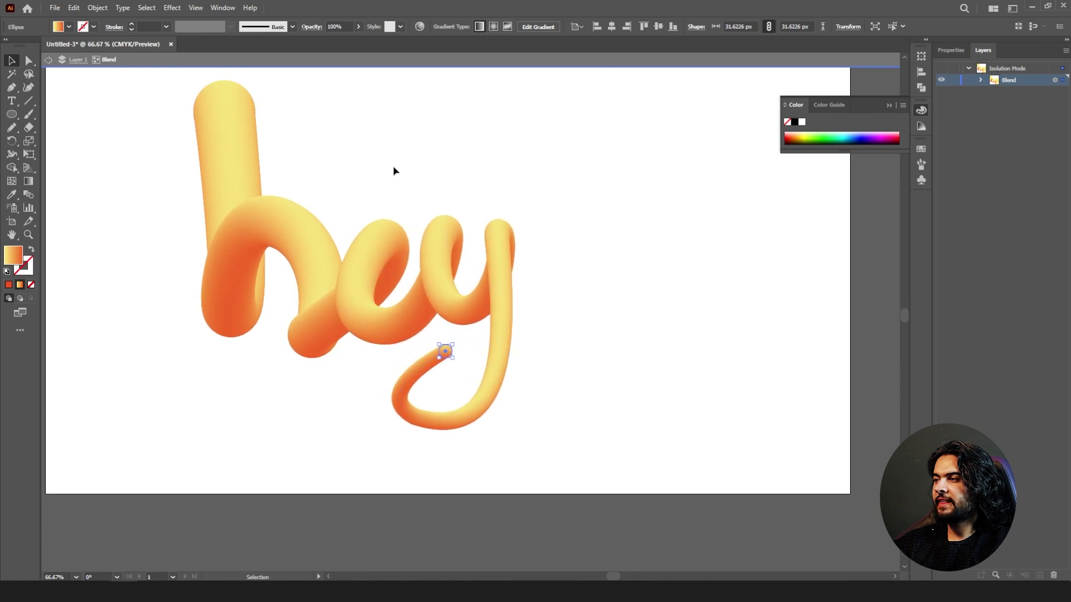
pyautogui.click(393, 169)
# Step: Exit Isolation Mode and apply Object > Blend > Reverse Spine to the hey tube blend
pyautogui.scroll(-1, 393, 169)
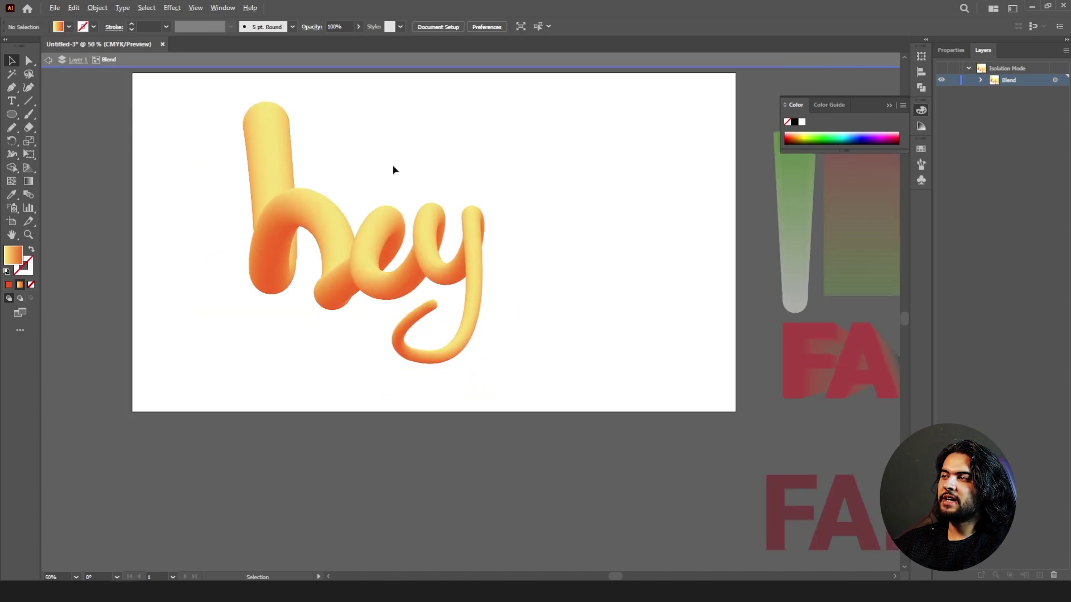
pyautogui.moveTo(351, 153); pyautogui.dragTo(313, 193)
pyautogui.scroll(1, 330, 267)
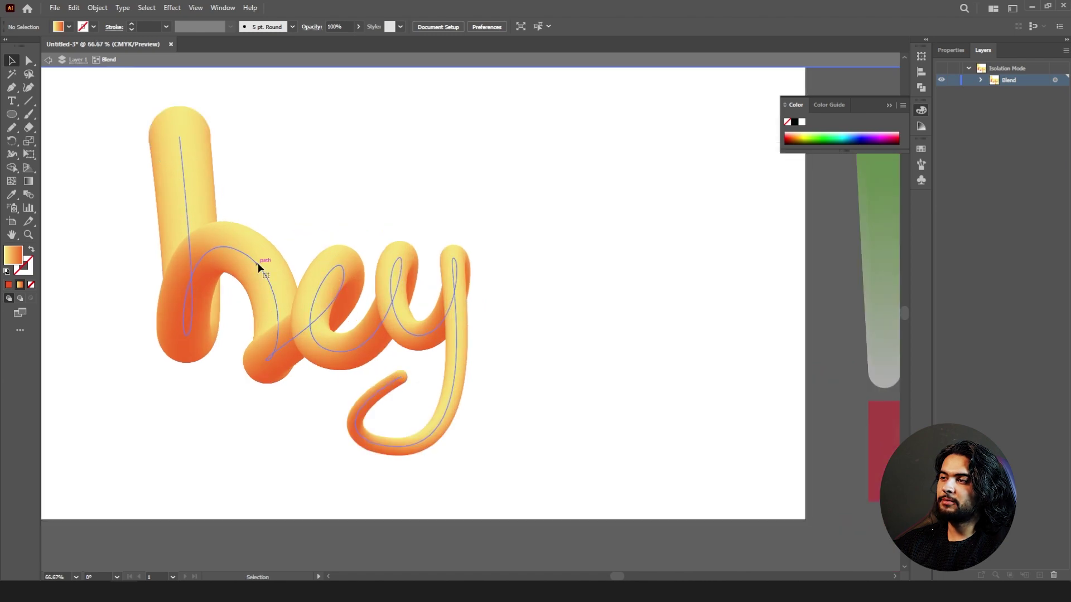
pyautogui.doubleClick(298, 202)
pyautogui.click(240, 253)
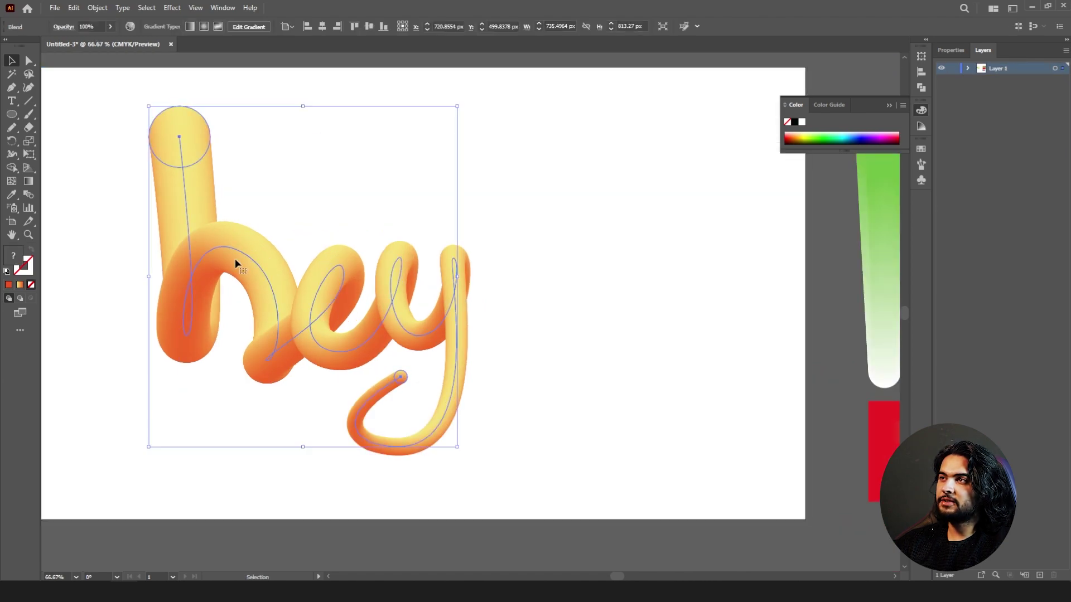
pyautogui.click(97, 7)
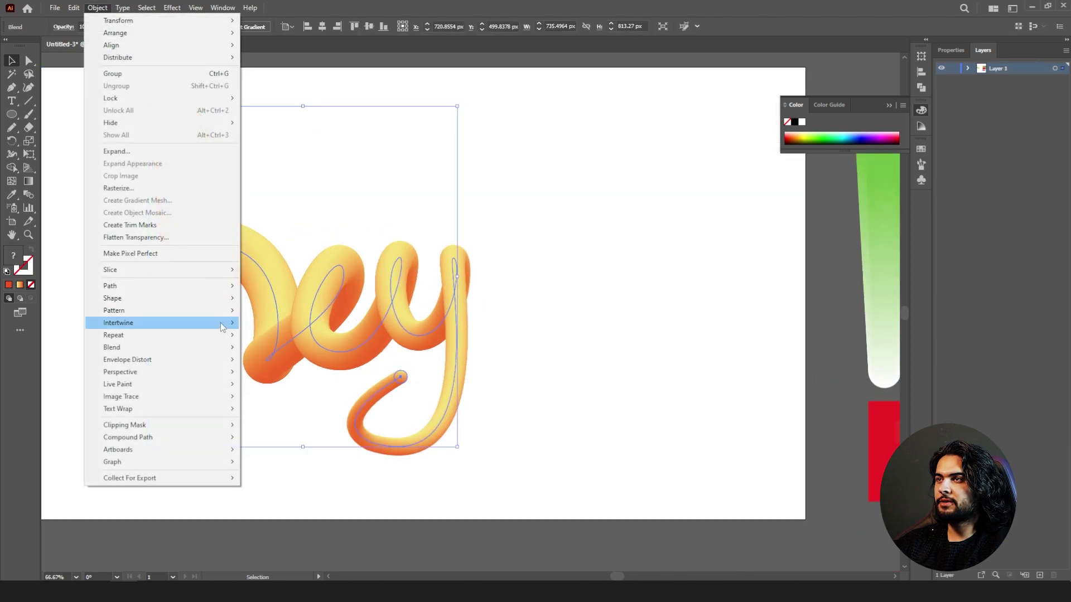
pyautogui.moveTo(223, 350)
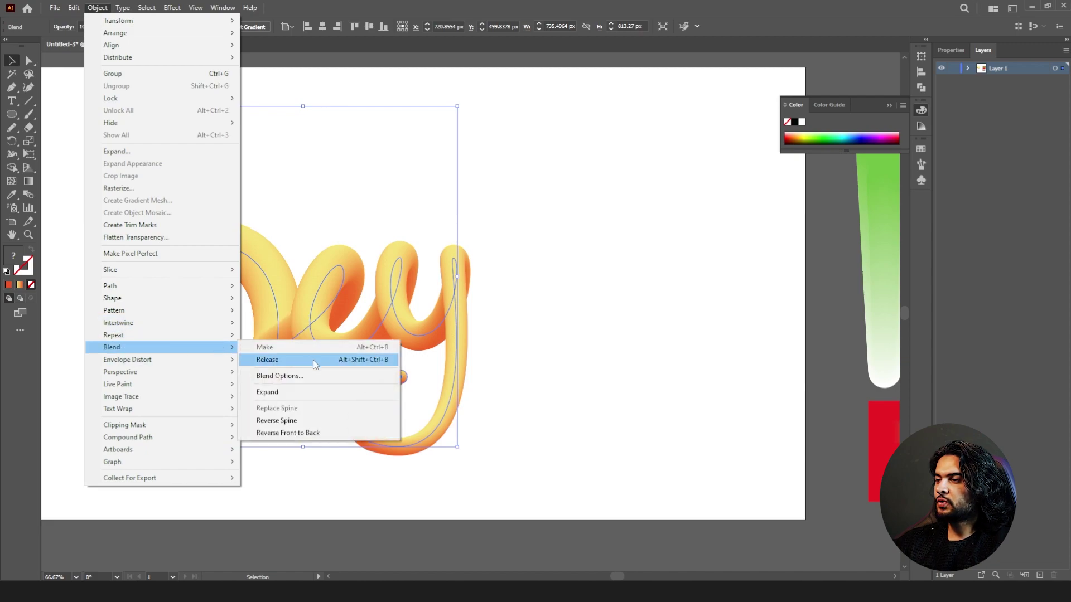
pyautogui.click(340, 421)
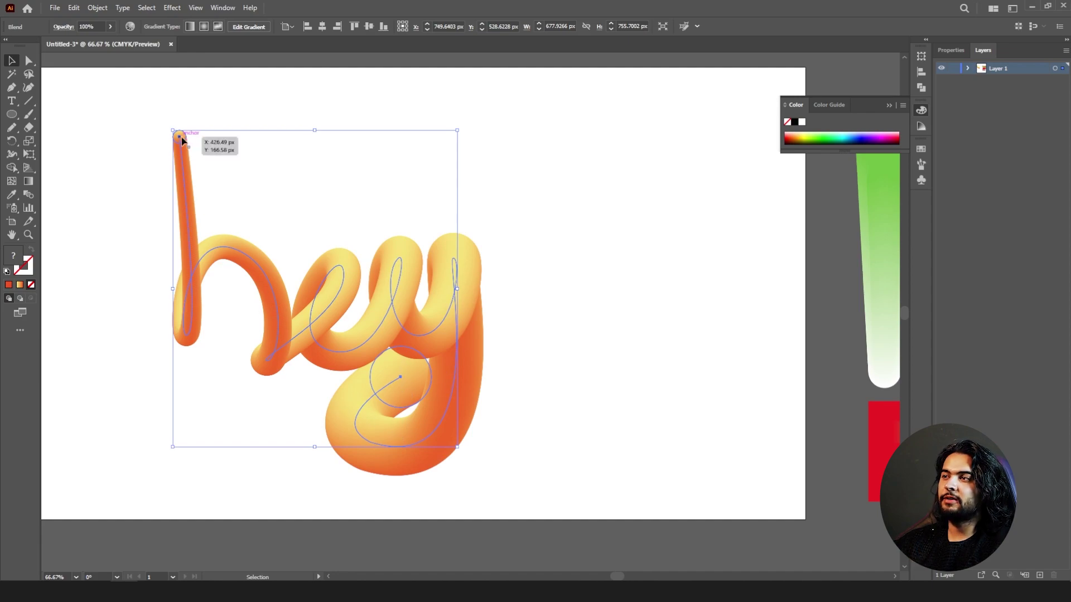
# Step: Reverse the front-to-back stacking order of the 'hey' tube blend's steps
pyautogui.click(109, 8)
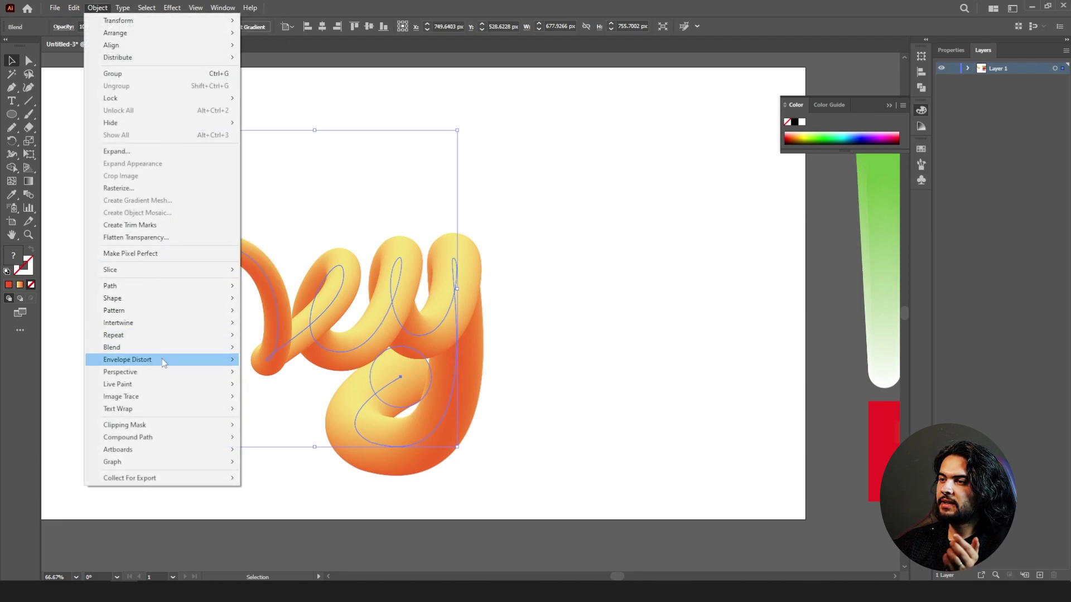
pyautogui.moveTo(195, 355)
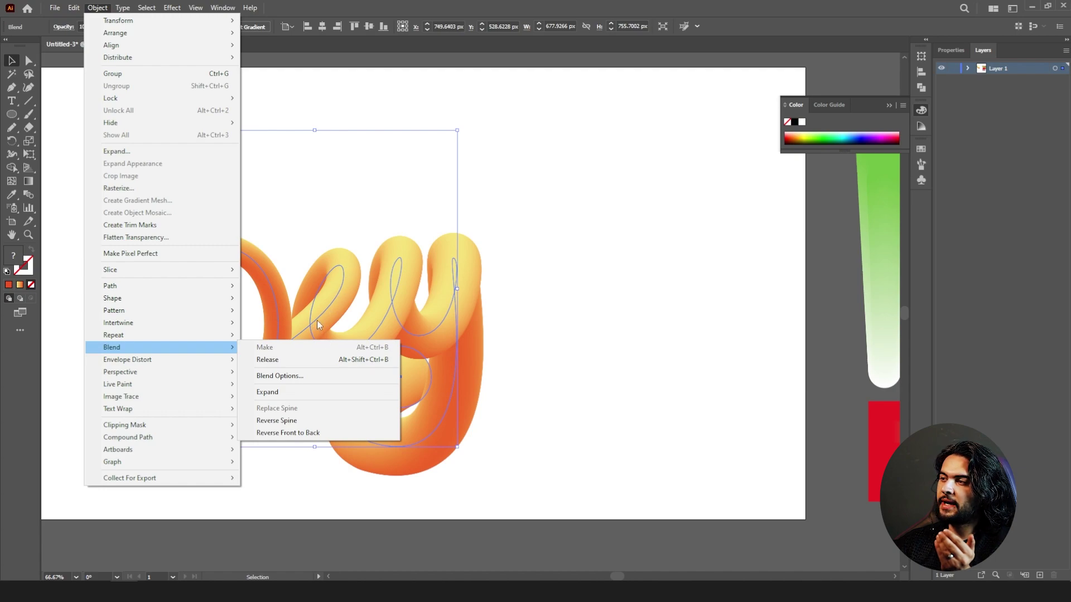
pyautogui.click(287, 433)
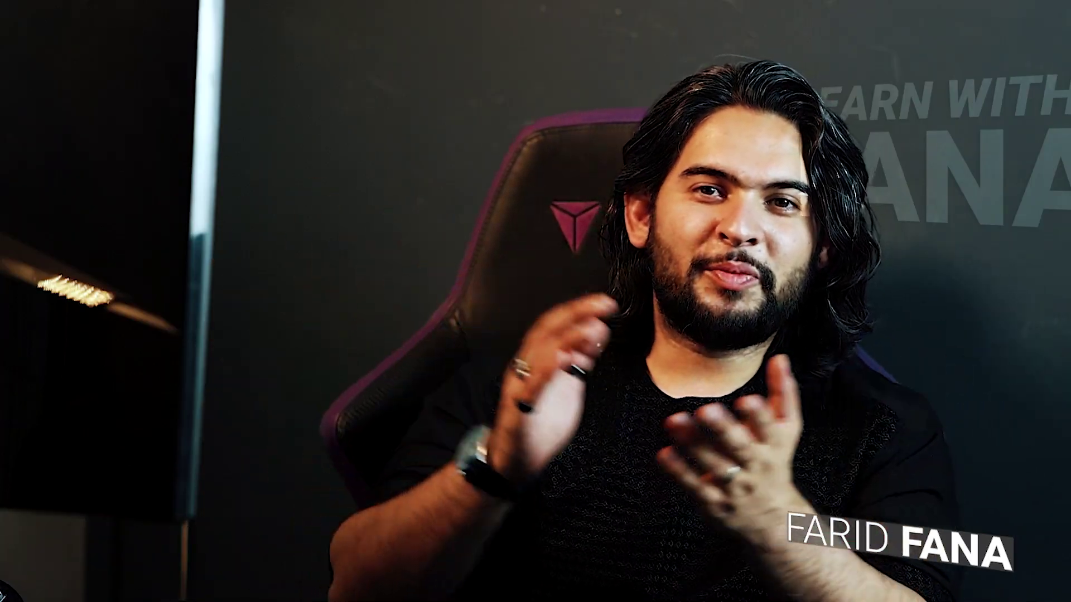